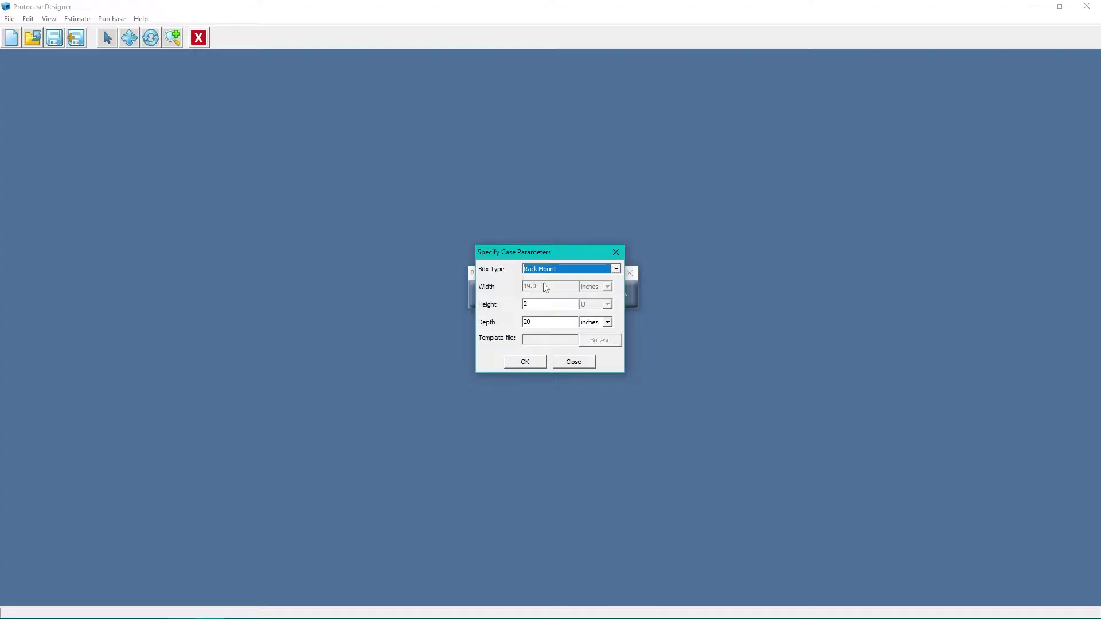
Confirm the rack mount case parameters and place a circle on the front face
{"action": "left_click", "coordinate": [527, 362]}
{"action": "left_click", "coordinate": [27, 18]}
{"action": "left_click", "coordinate": [508, 309]}
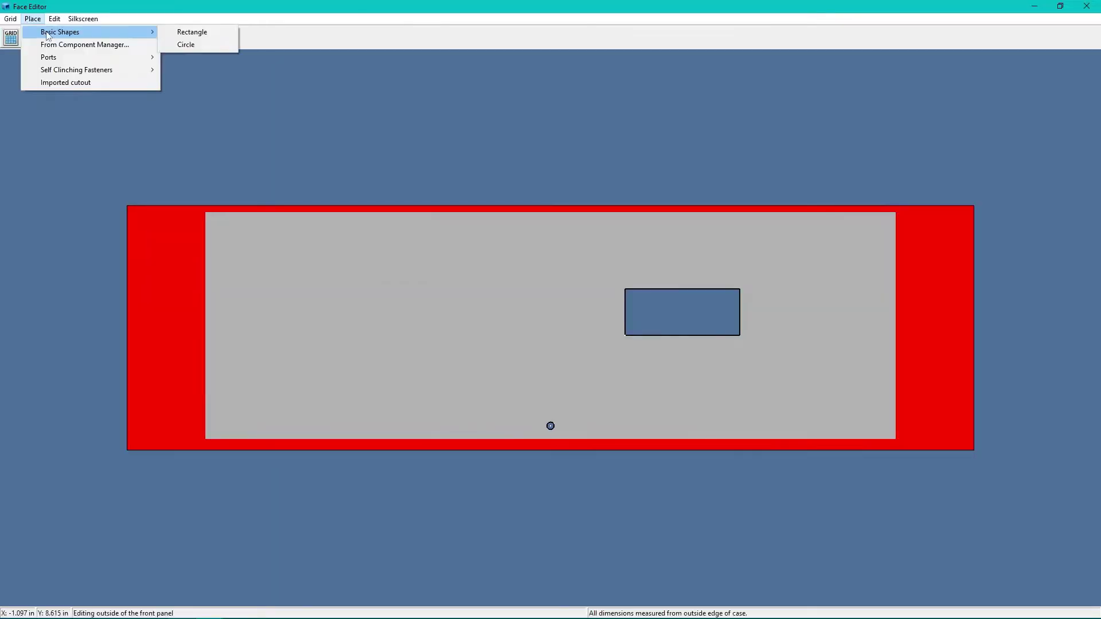
{"action": "left_click", "coordinate": [185, 45]}
{"action": "left_click", "coordinate": [418, 344]}
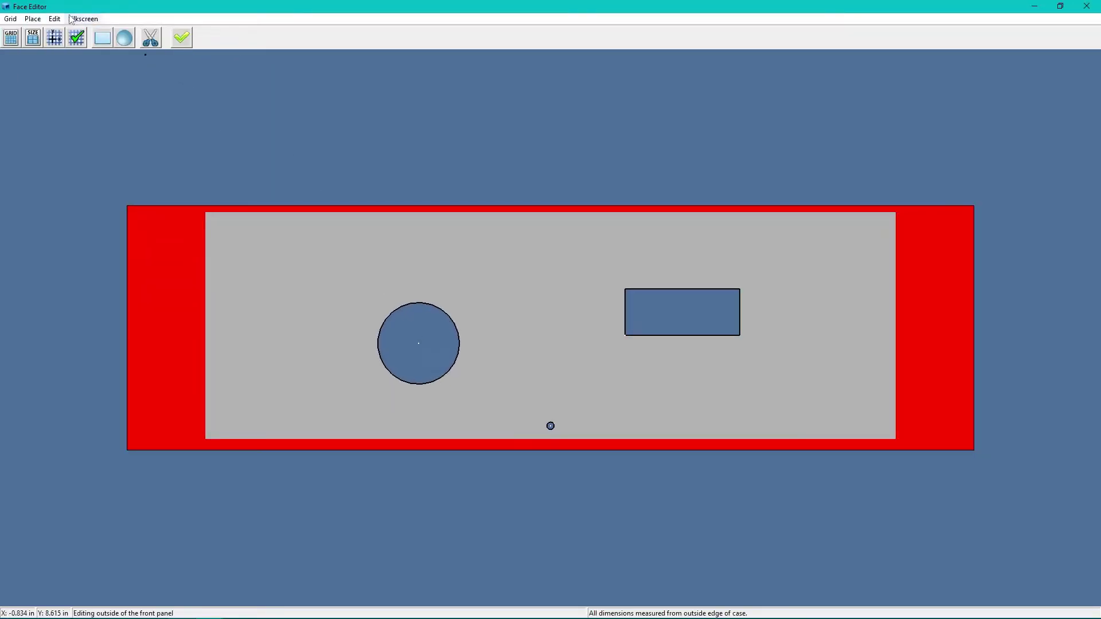
{"action": "left_click", "coordinate": [55, 19]}
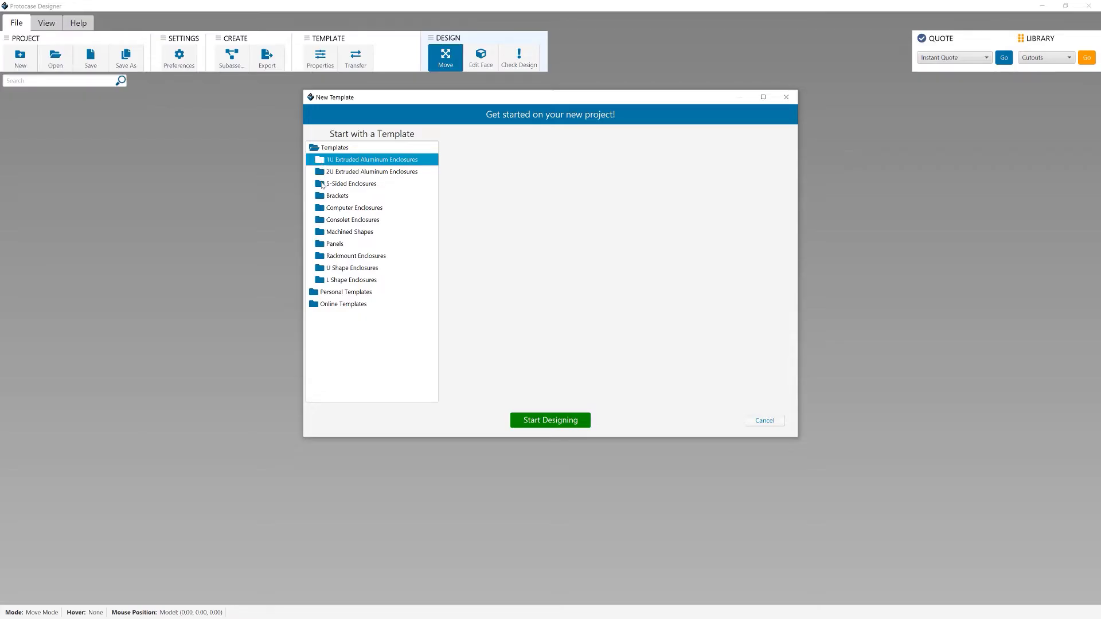
Browse the 5-Sided, Brackets and Computer Enclosures templates, then explode and reassemble the ATX model
{"action": "double_click", "coordinate": [321, 185]}
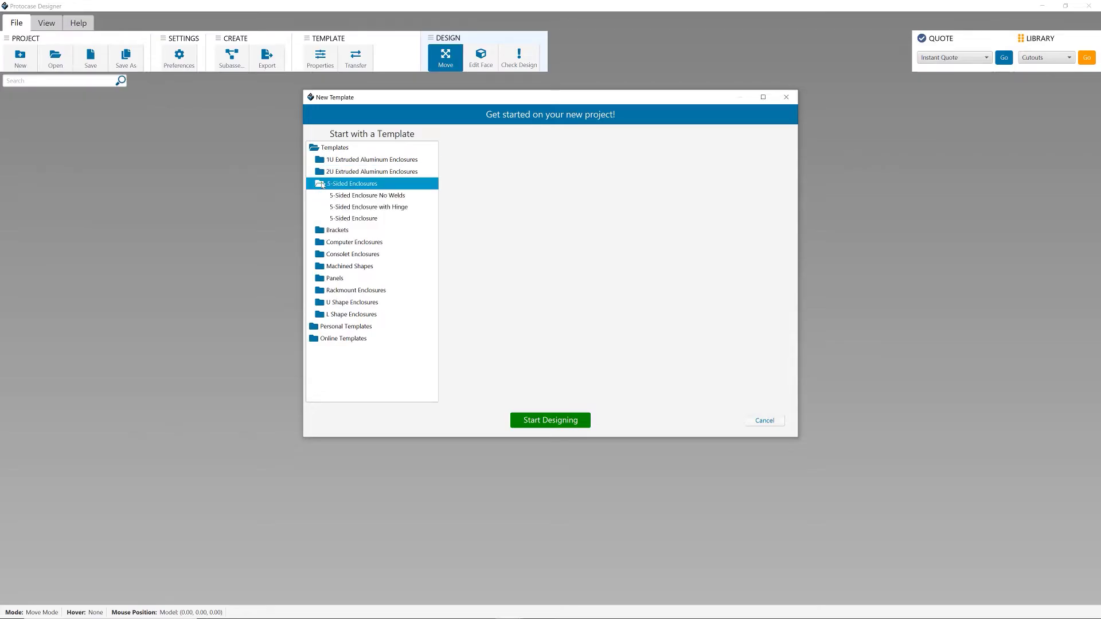
{"action": "double_click", "coordinate": [338, 195]}
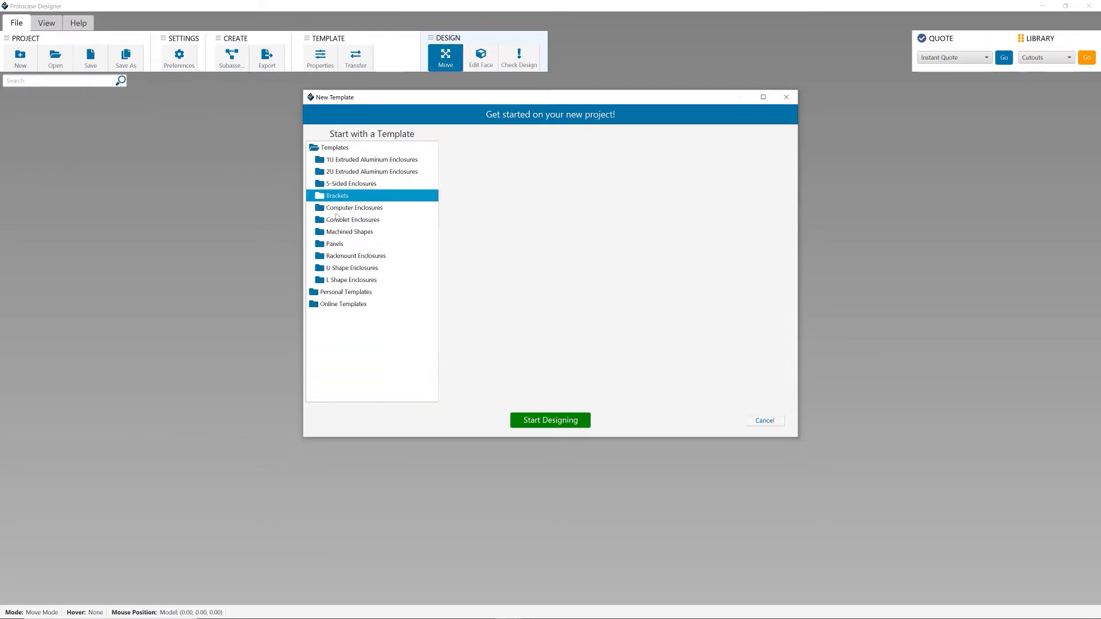
{"action": "double_click", "coordinate": [344, 207]}
{"action": "left_click_drag", "start_coordinate": [344, 52], "coordinate": [323, 65]}
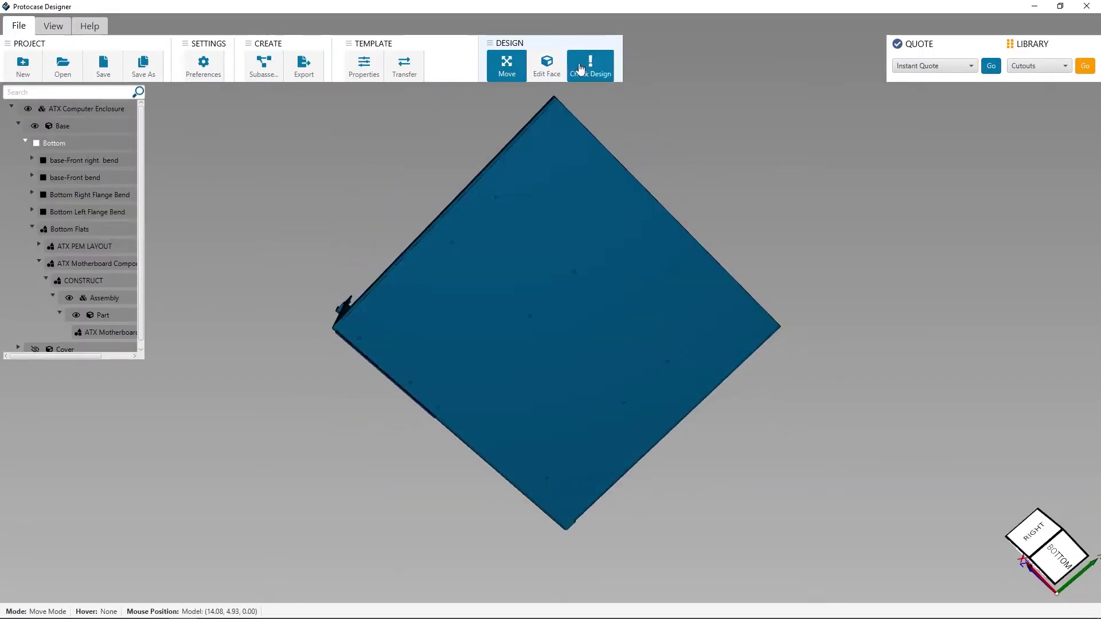
Draw a large rectangular cutout on the bottom face, select the narrow cutout, and finish editing
{"action": "left_click", "coordinate": [547, 66]}
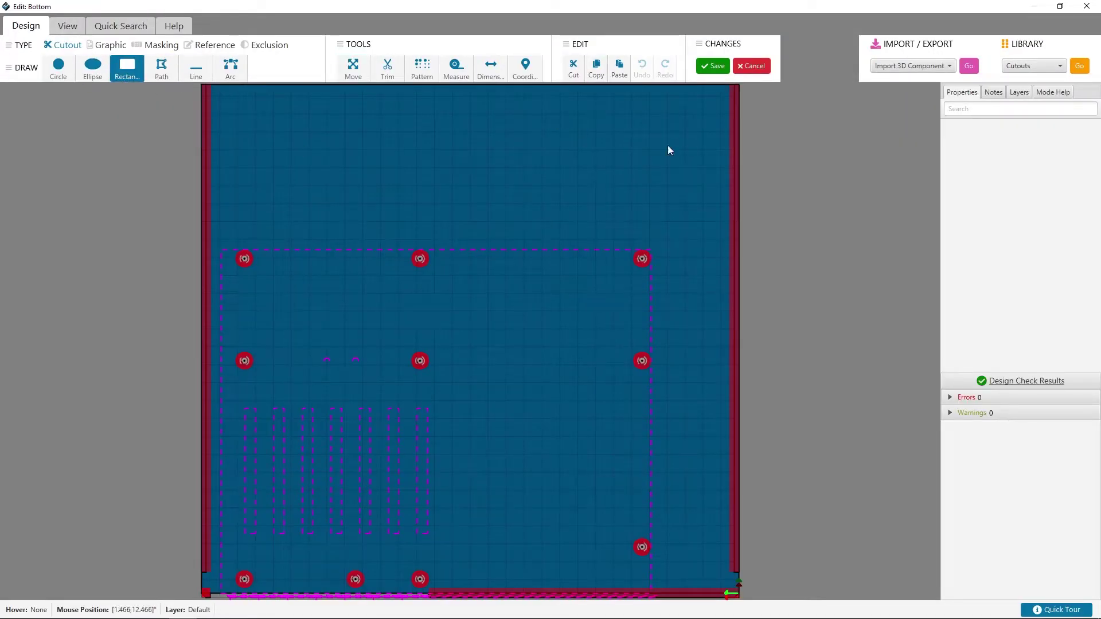
{"action": "left_click_drag", "start_coordinate": [255, 113], "coordinate": [559, 203]}
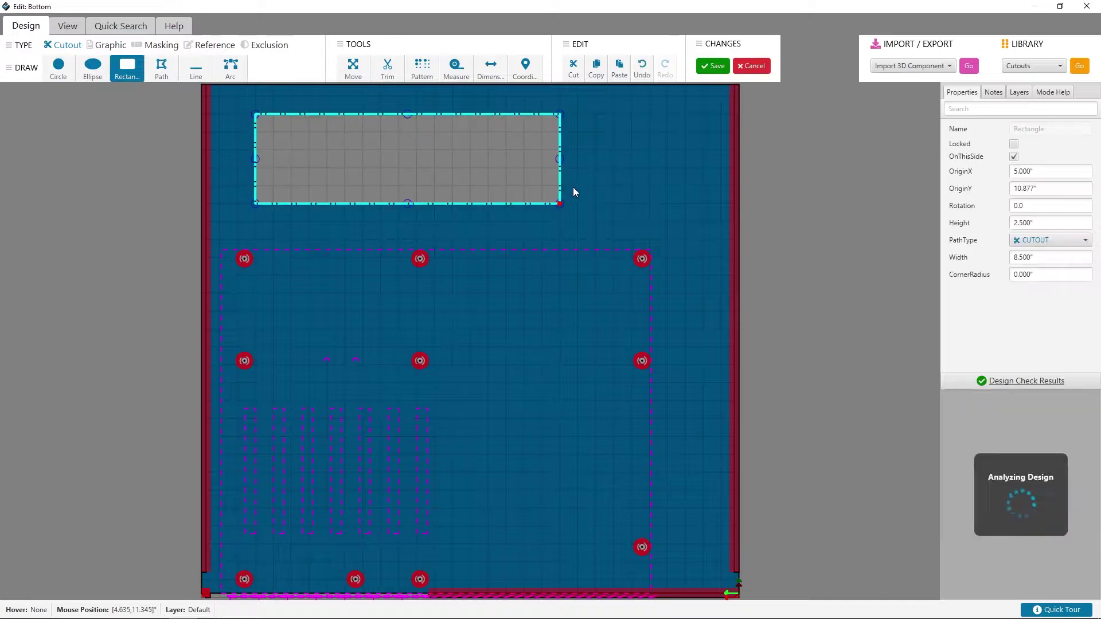
{"action": "left_click", "coordinate": [701, 202]}
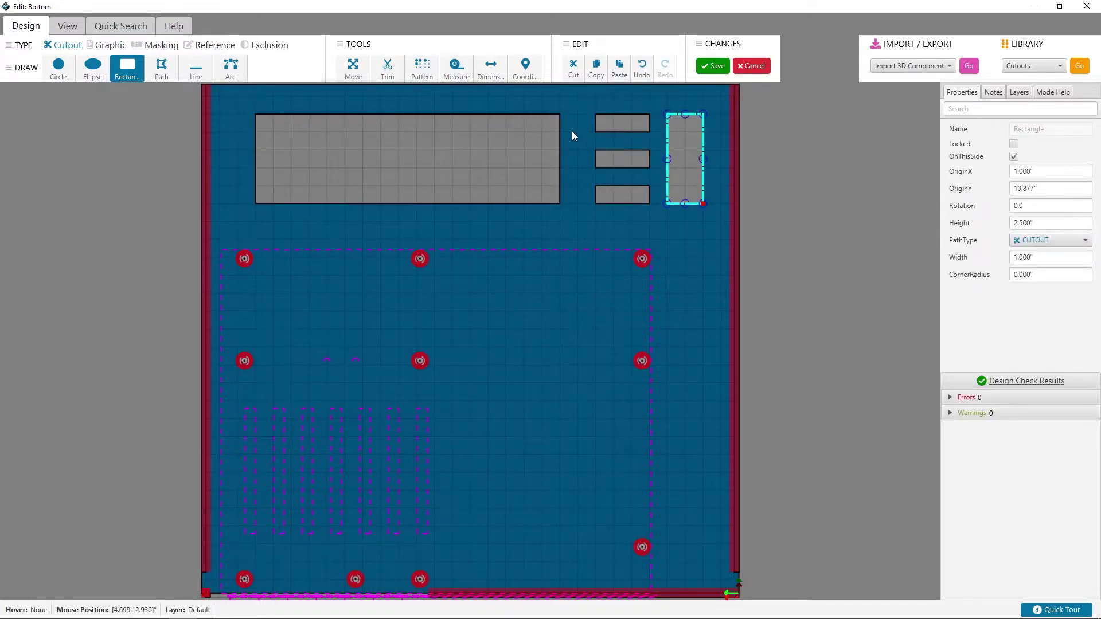
{"action": "left_click", "coordinate": [714, 65]}
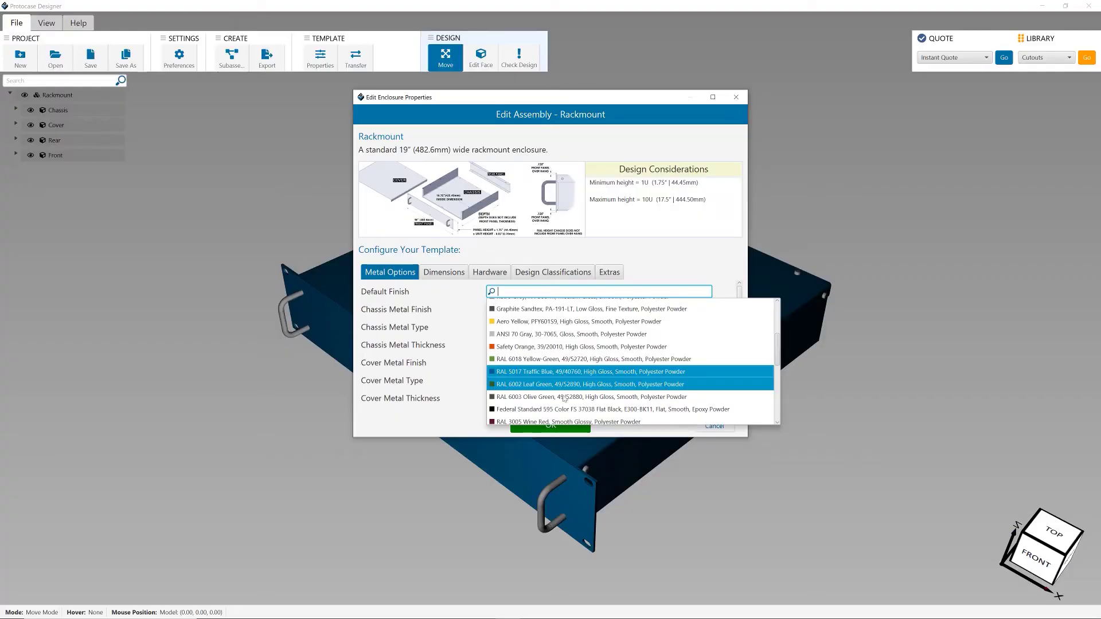
Apply Safety Orange as the default finish, then change it to RAL 1003 Signal Yellow
{"action": "left_click", "coordinate": [546, 347]}
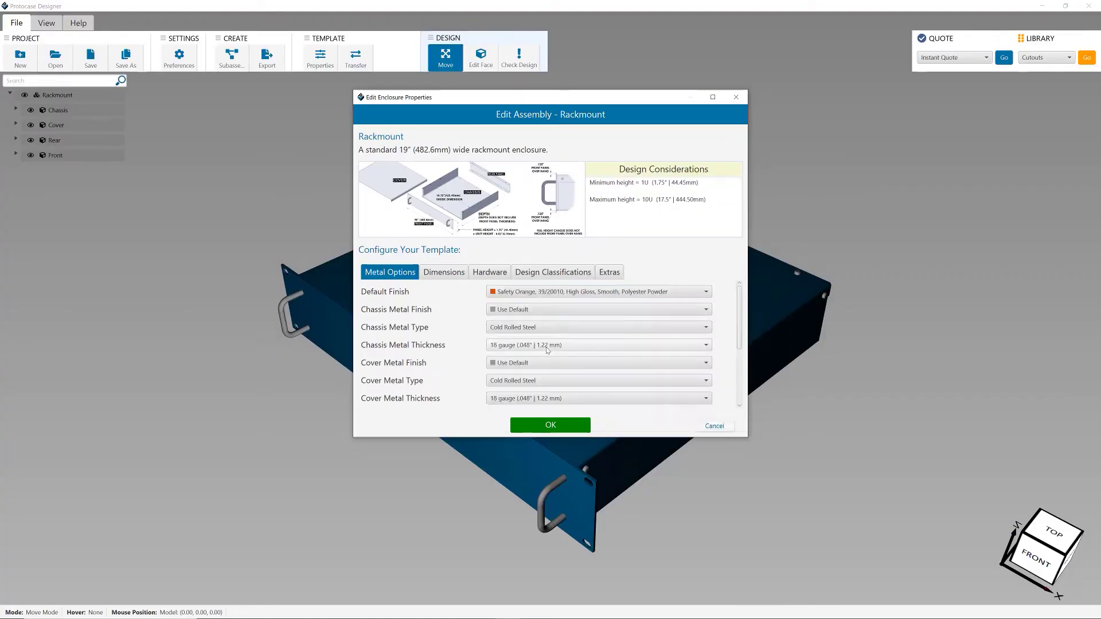
{"action": "left_click", "coordinate": [558, 424]}
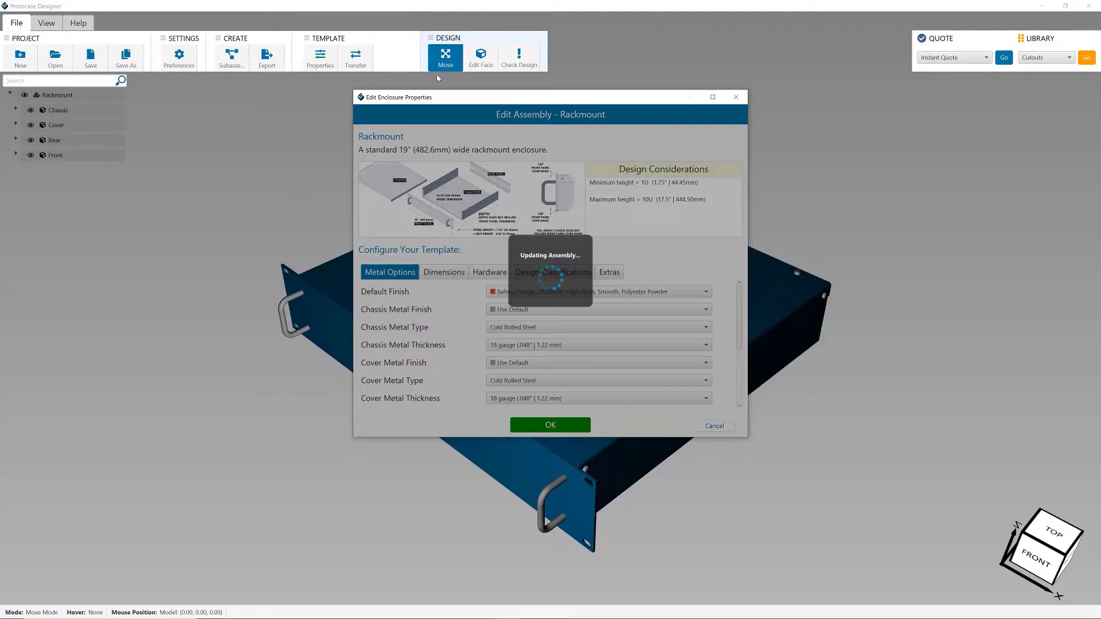
{"action": "left_click", "coordinate": [312, 64]}
{"action": "left_click", "coordinate": [526, 292]}
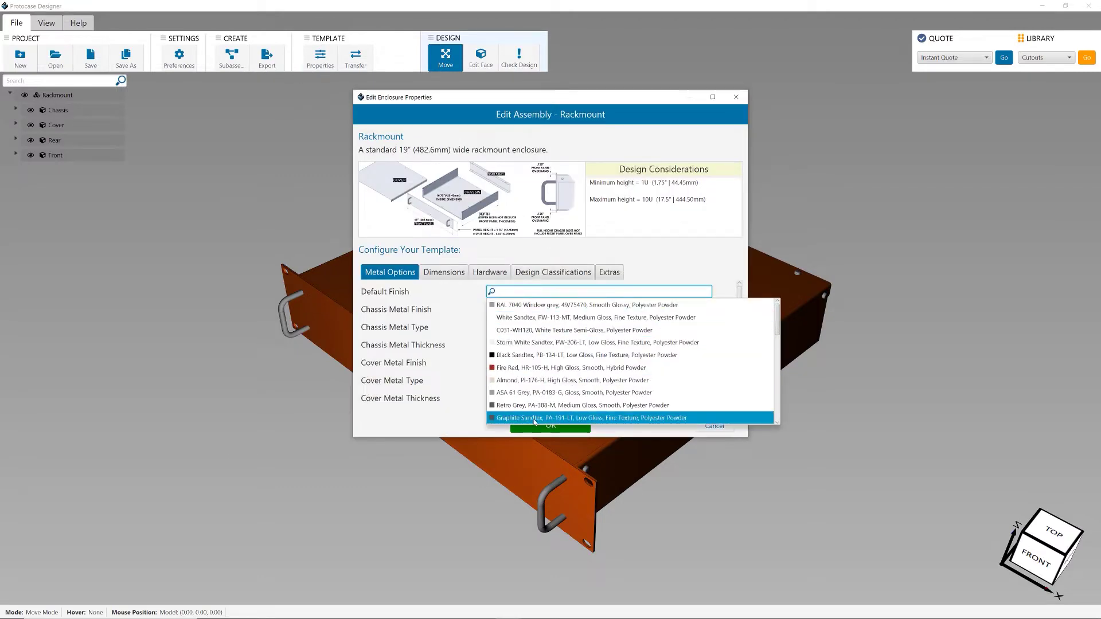
{"action": "scroll", "coordinate": [614, 361], "scroll_direction": "down", "scroll_amount": 3}
{"action": "scroll", "coordinate": [615, 345], "scroll_direction": "down", "scroll_amount": 2}
{"action": "scroll", "coordinate": [614, 328], "scroll_direction": "down", "scroll_amount": 3}
{"action": "scroll", "coordinate": [614, 344], "scroll_direction": "down", "scroll_amount": 2}
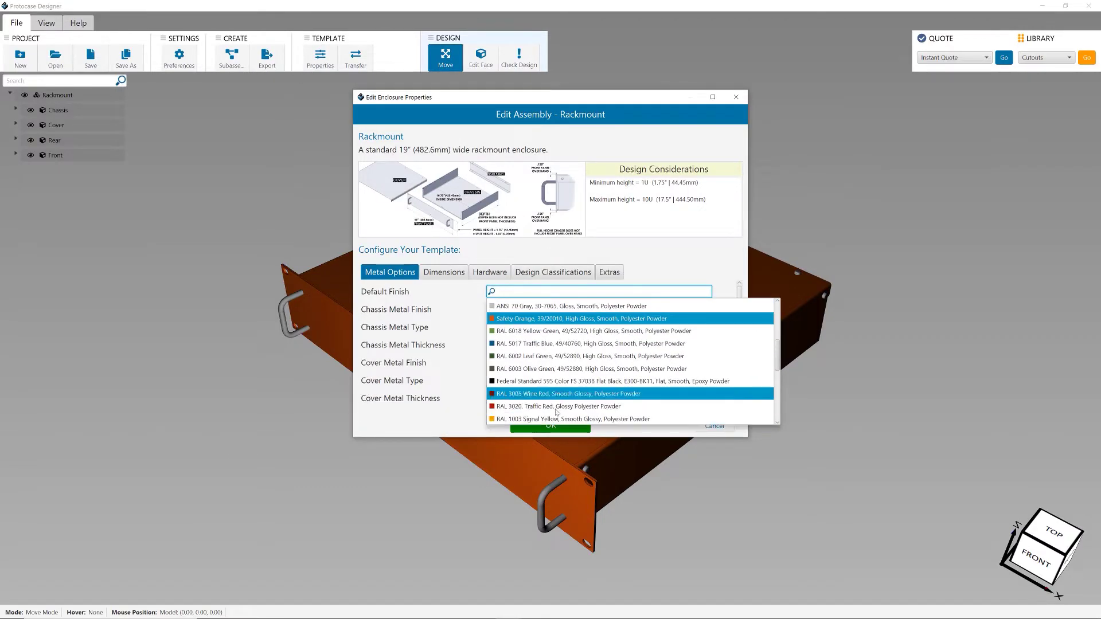
{"action": "left_click", "coordinate": [603, 391]}
{"action": "left_click", "coordinate": [572, 425]}
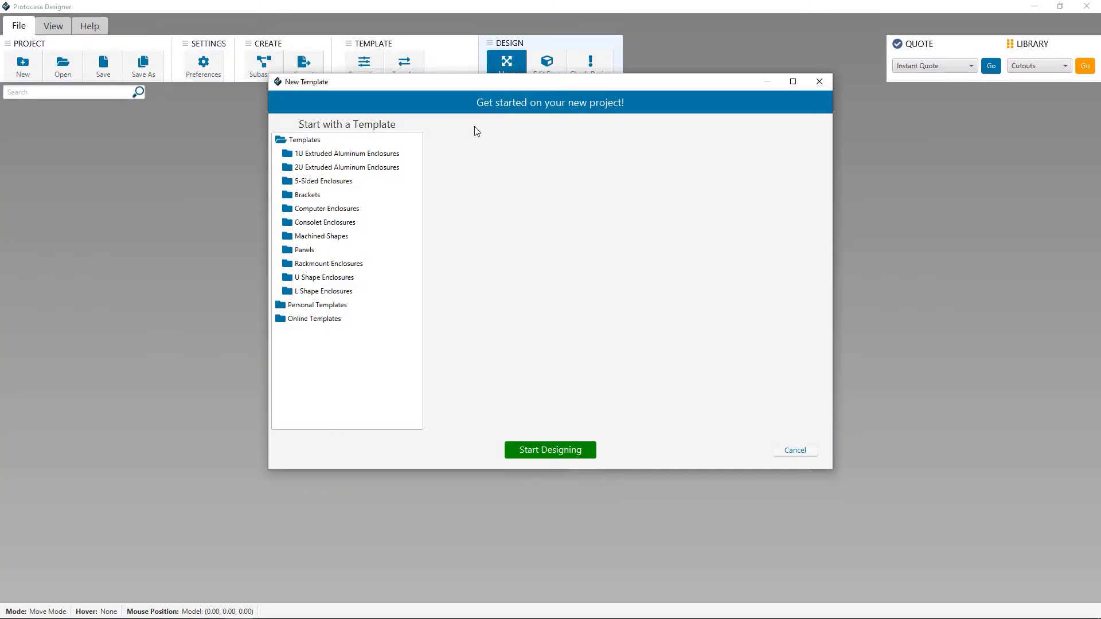
Pick the Rackmount template and browse its Dimensions, Hardware, Design Classifications and Extras options
{"action": "double_click", "coordinate": [313, 265]}
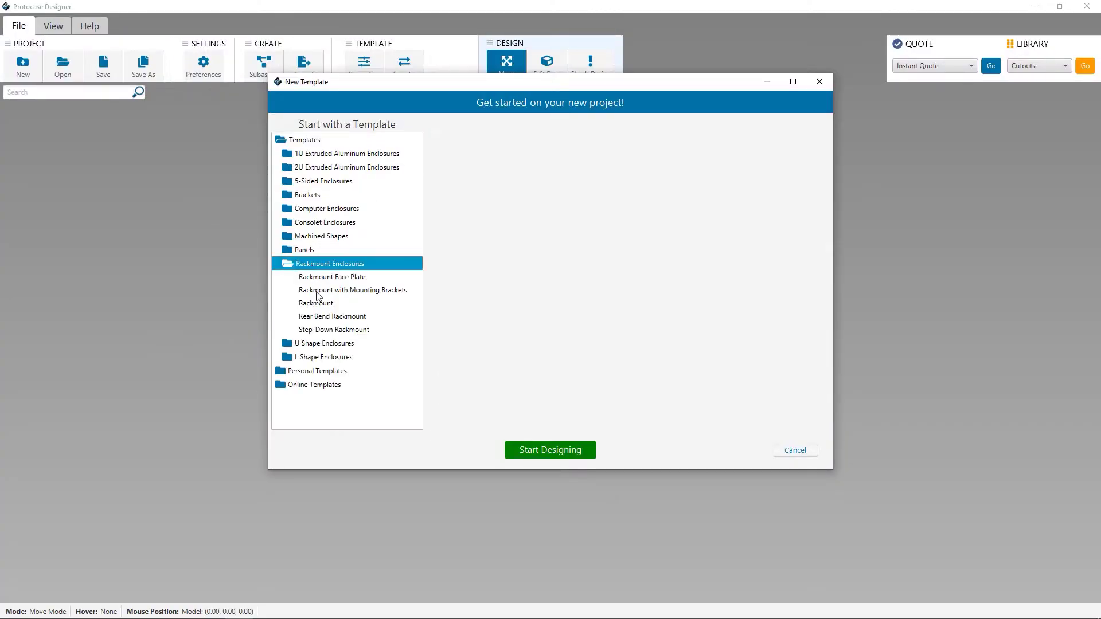
{"action": "left_click", "coordinate": [320, 307]}
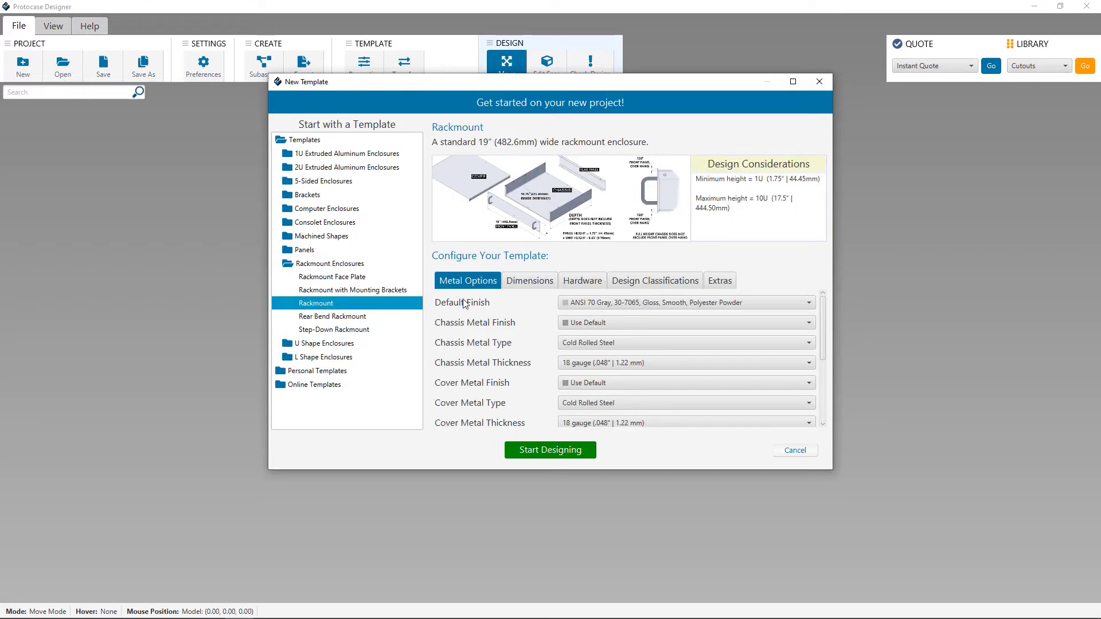
{"action": "scroll", "coordinate": [822, 319], "scroll_direction": "down", "scroll_amount": 1}
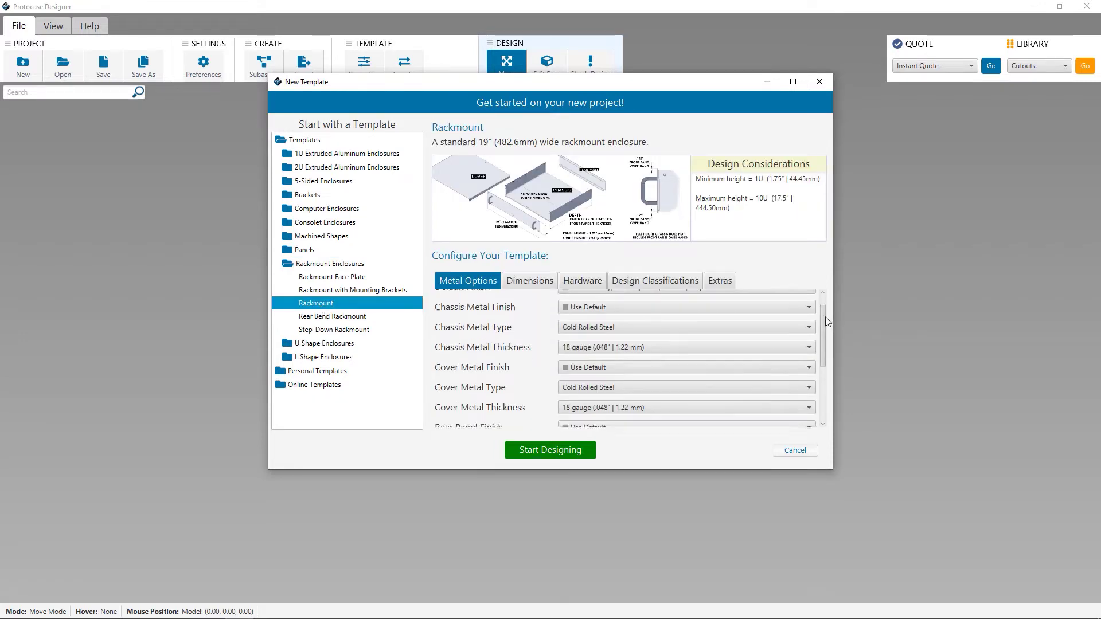
{"action": "scroll", "coordinate": [813, 308], "scroll_direction": "up", "scroll_amount": 1}
{"action": "left_click", "coordinate": [521, 282]}
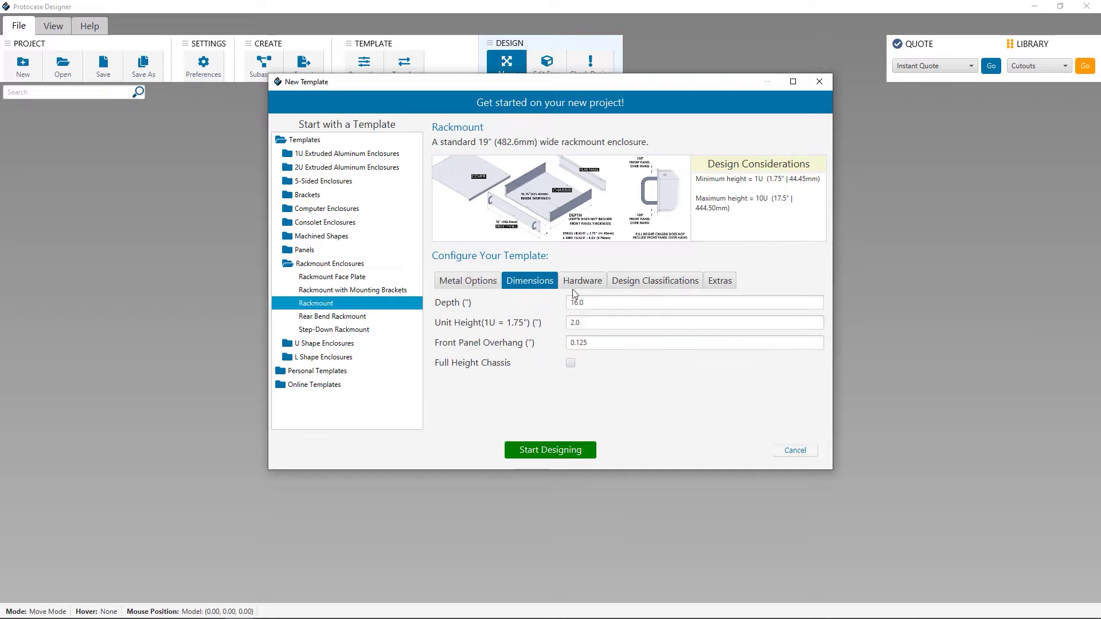
{"action": "left_click", "coordinate": [579, 284]}
{"action": "left_click", "coordinate": [654, 282]}
{"action": "left_click", "coordinate": [719, 282]}
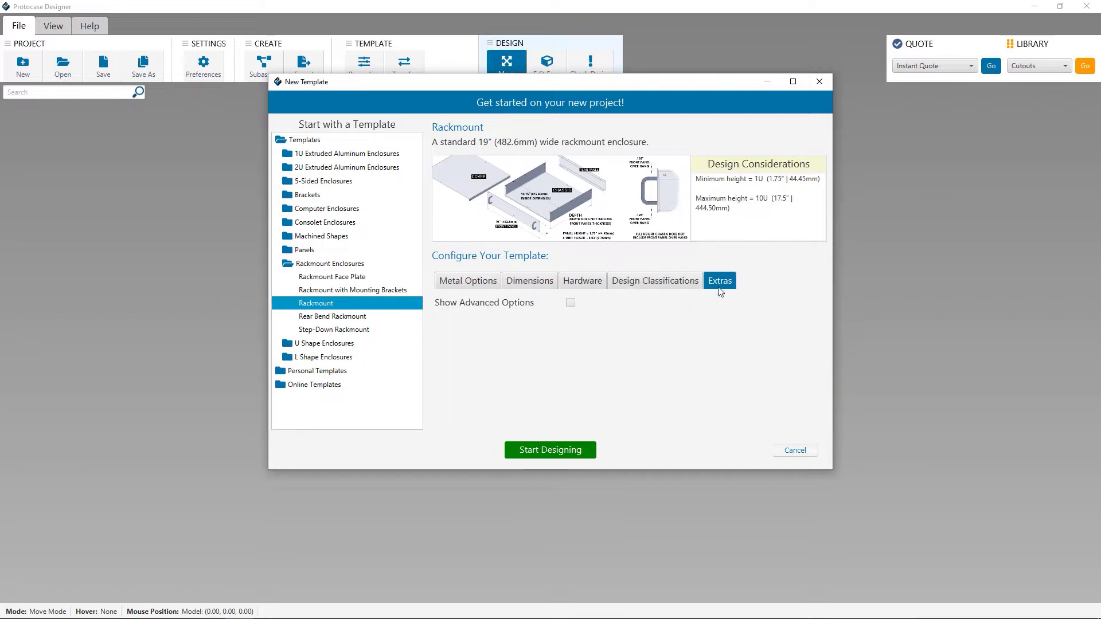
{"action": "left_click", "coordinate": [633, 288]}
{"action": "left_click", "coordinate": [581, 289]}
{"action": "left_click", "coordinate": [526, 287]}
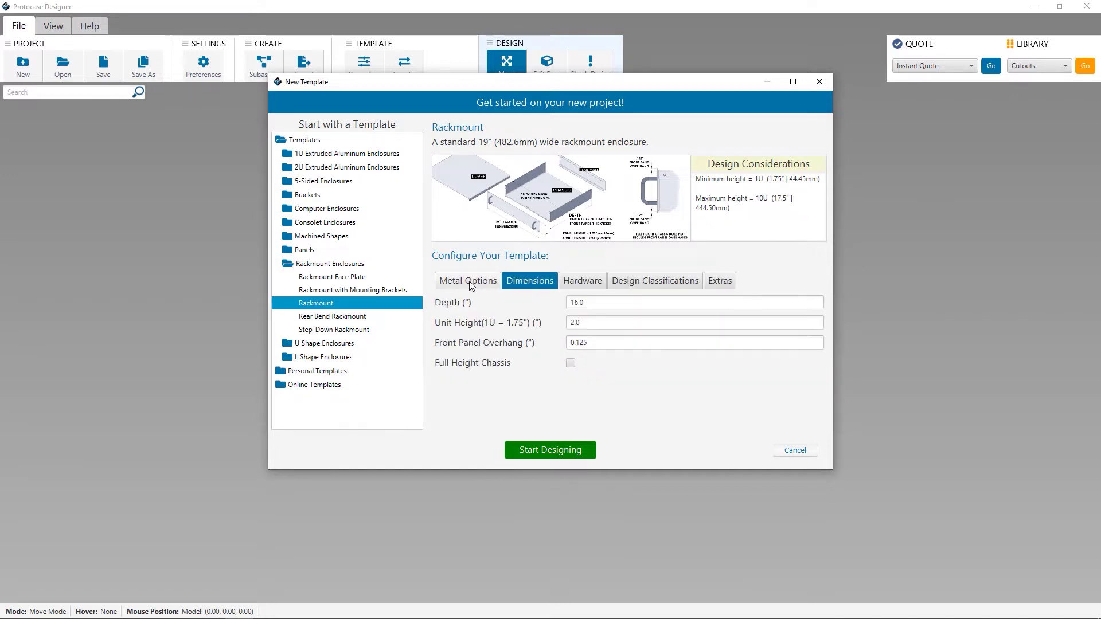
{"action": "left_click", "coordinate": [469, 284]}
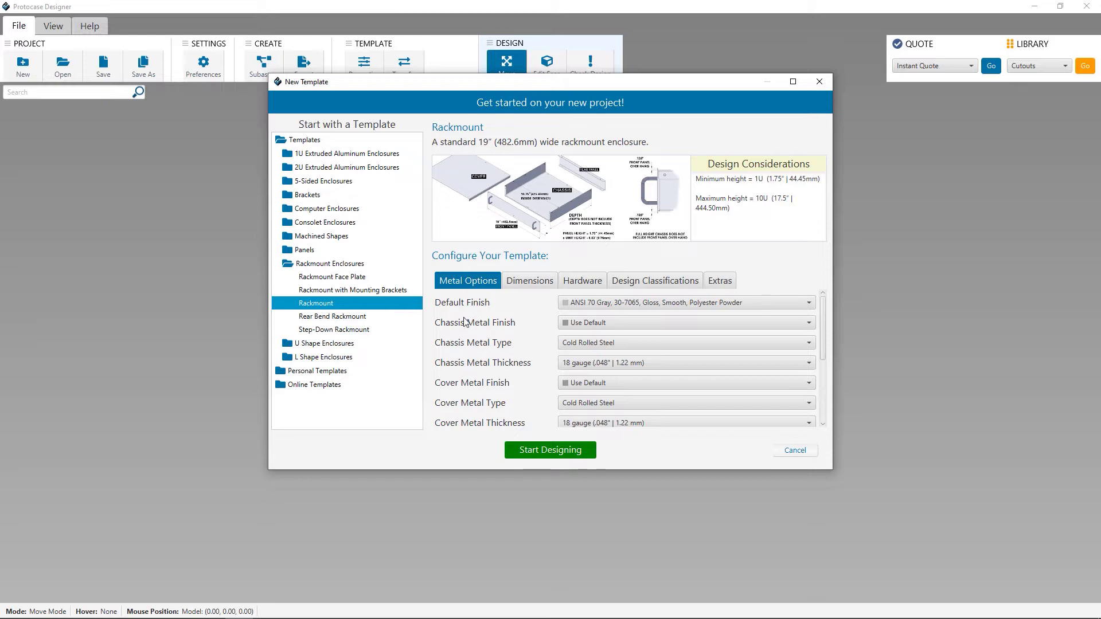
{"action": "scroll", "coordinate": [505, 346], "scroll_direction": "down", "scroll_amount": 1}
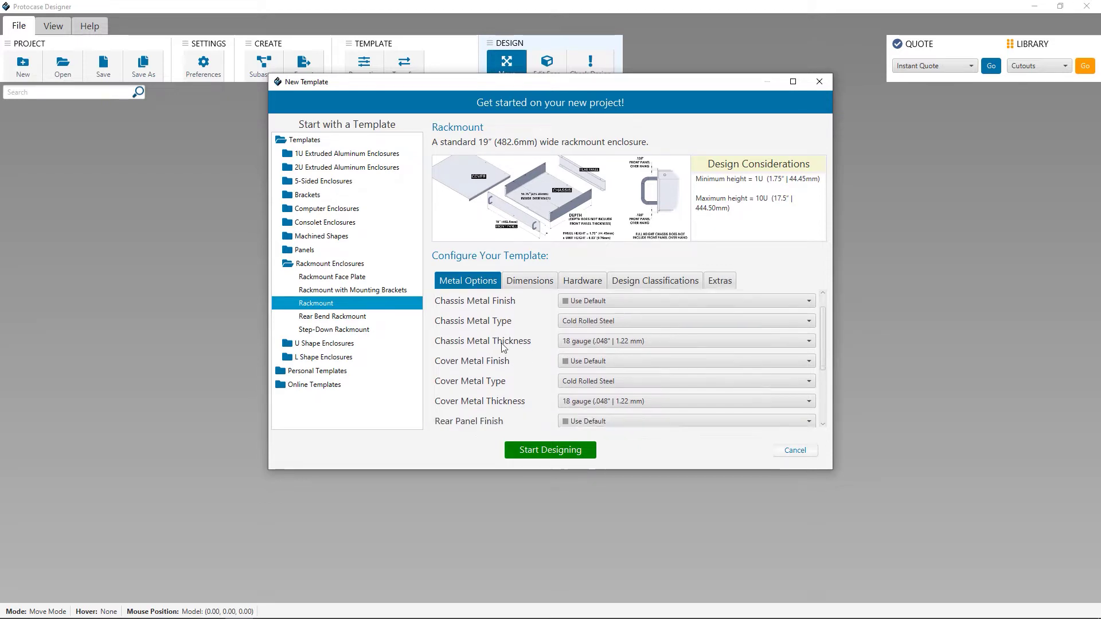
{"action": "scroll", "coordinate": [505, 346], "scroll_direction": "down", "scroll_amount": 1}
{"action": "scroll", "coordinate": [505, 346], "scroll_direction": "down", "scroll_amount": 3}
{"action": "scroll", "coordinate": [505, 346], "scroll_direction": "down", "scroll_amount": 1}
{"action": "scroll", "coordinate": [507, 347], "scroll_direction": "up", "scroll_amount": 5}
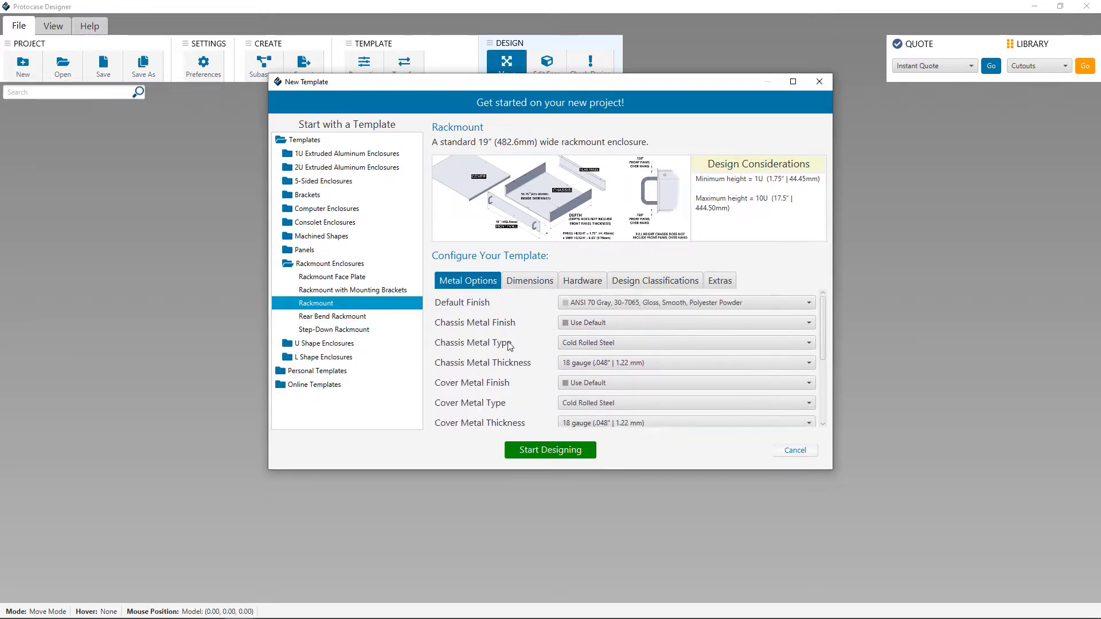
Review the Dimensions, Hardware and Design Classification options again, ending on Metal Options
{"action": "left_click", "coordinate": [529, 285]}
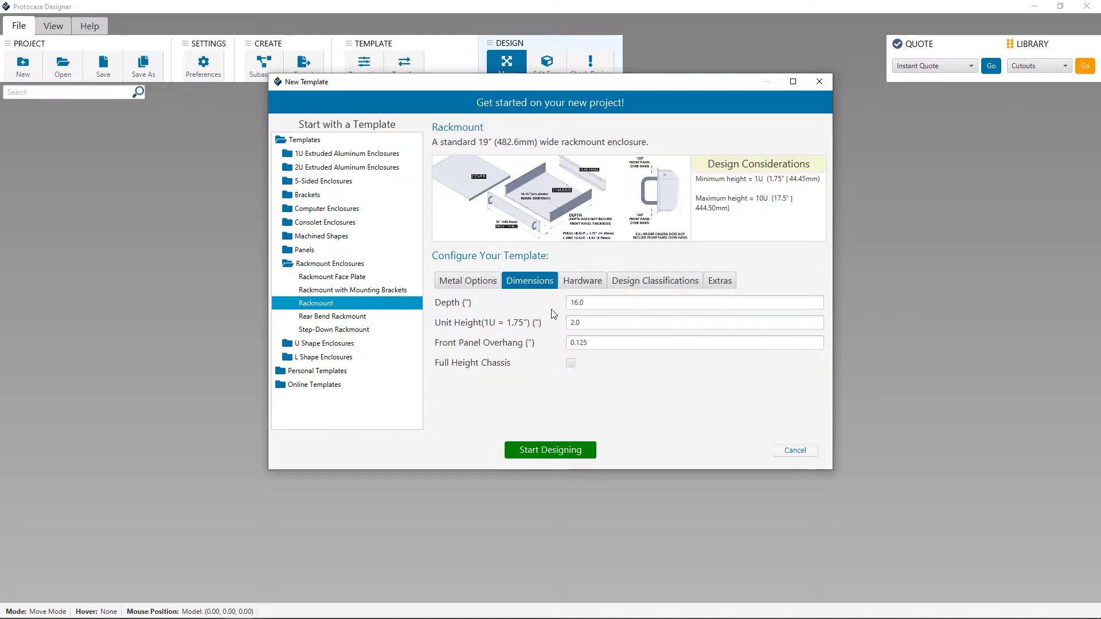
{"action": "left_click", "coordinate": [600, 286]}
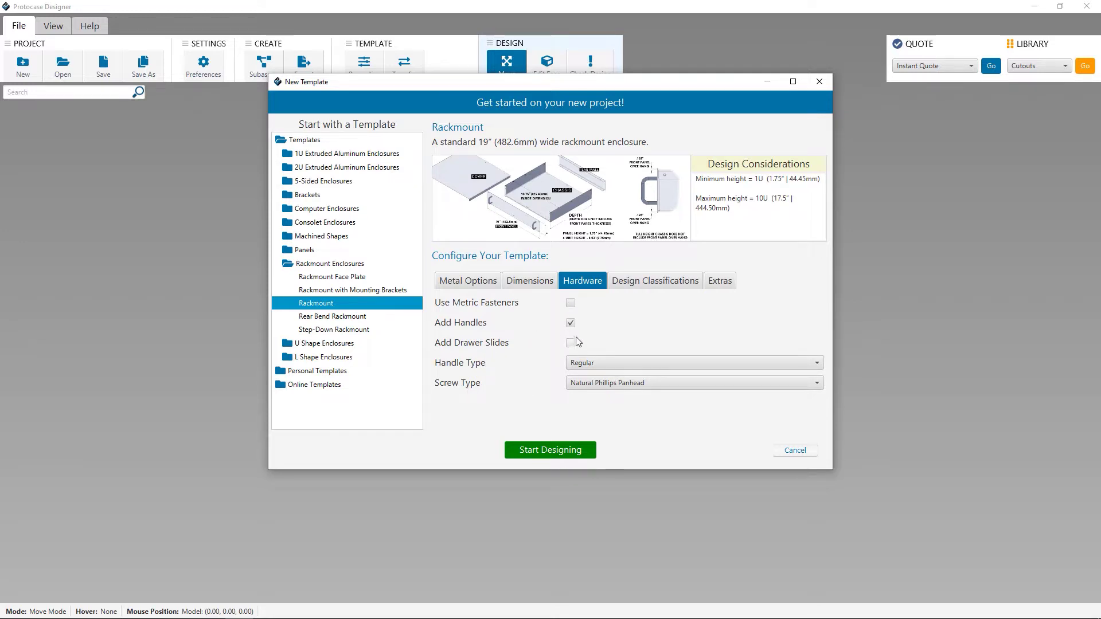
{"action": "left_click", "coordinate": [679, 283]}
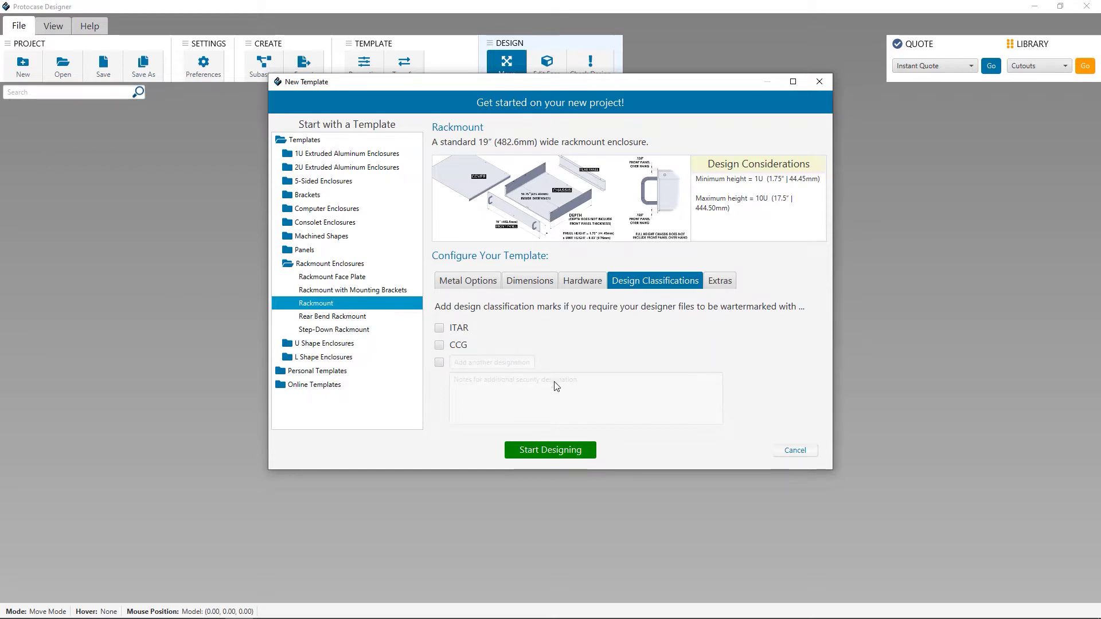
{"action": "left_click", "coordinate": [470, 284]}
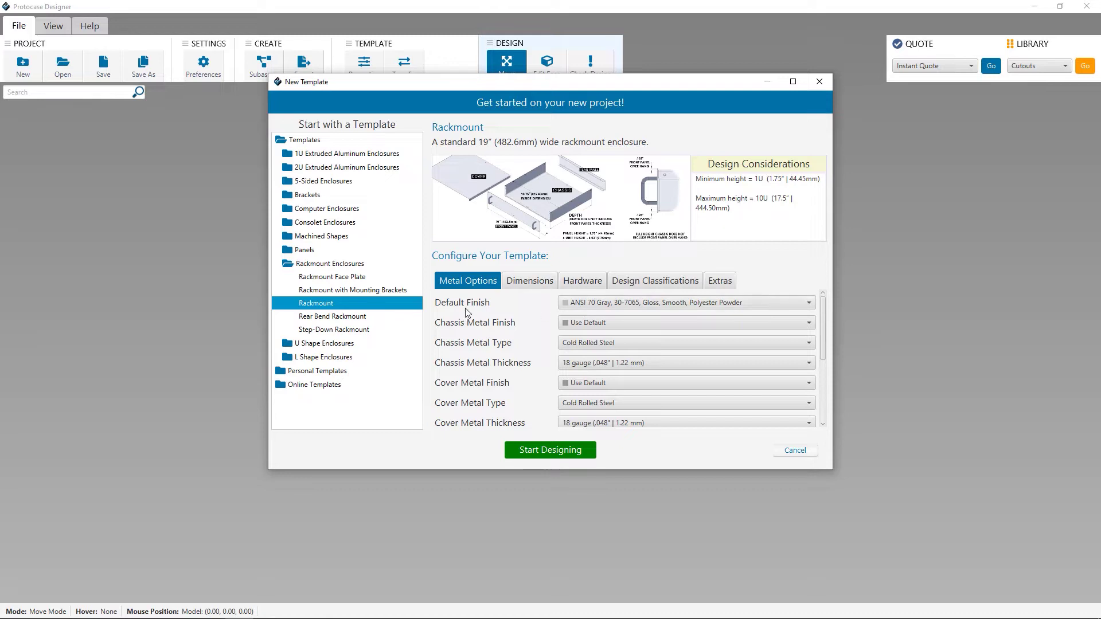
{"action": "left_click", "coordinate": [674, 305]}
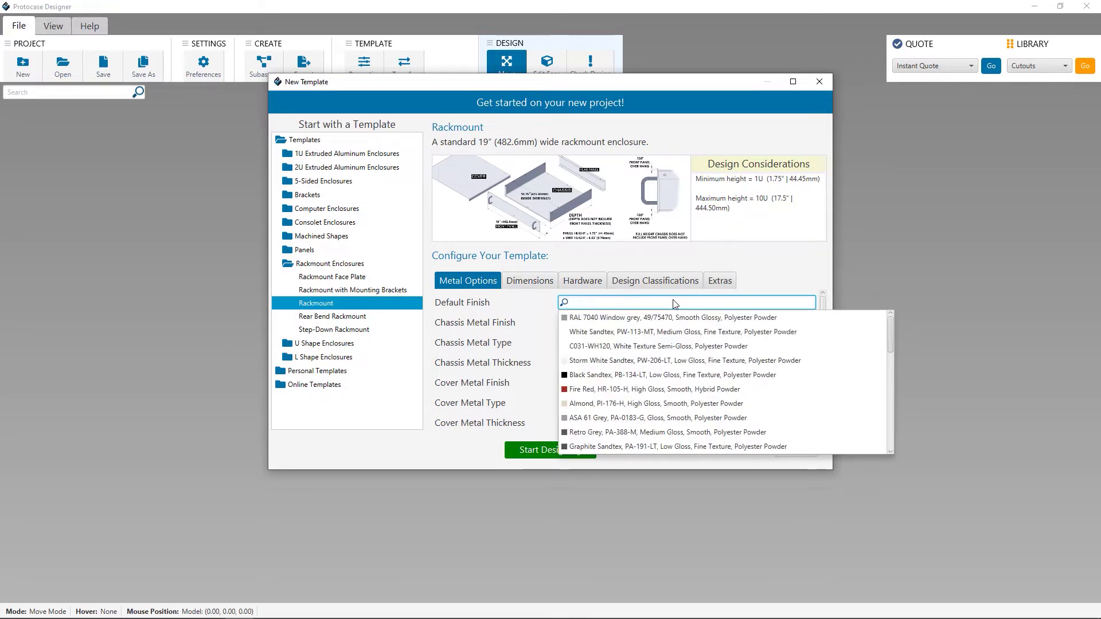
{"action": "type", "text": "orange"}
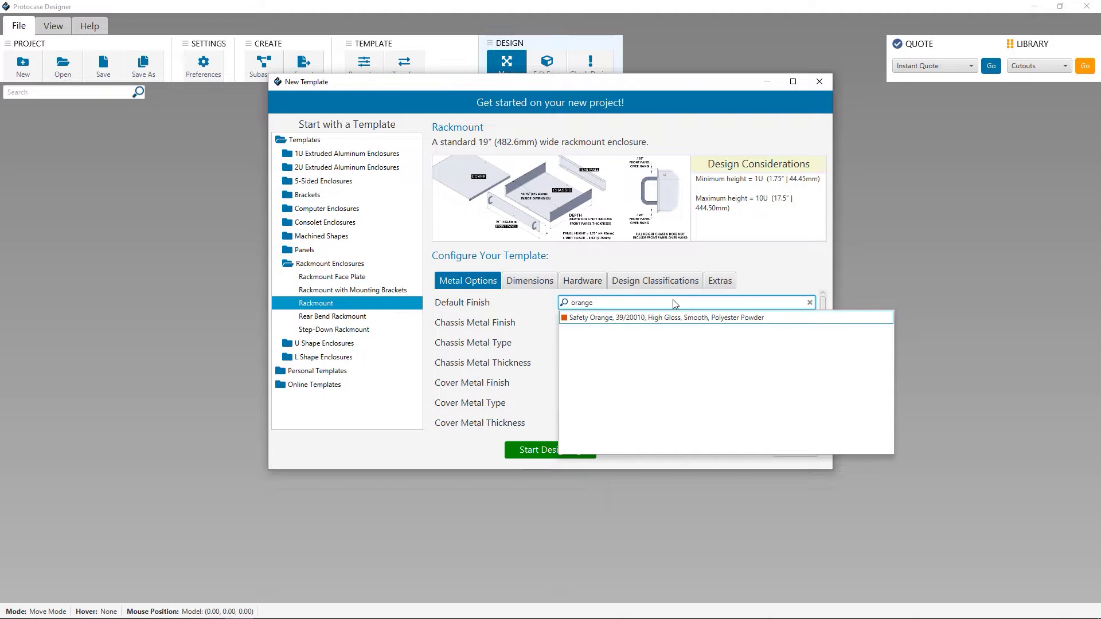
{"action": "key", "text": "Return"}
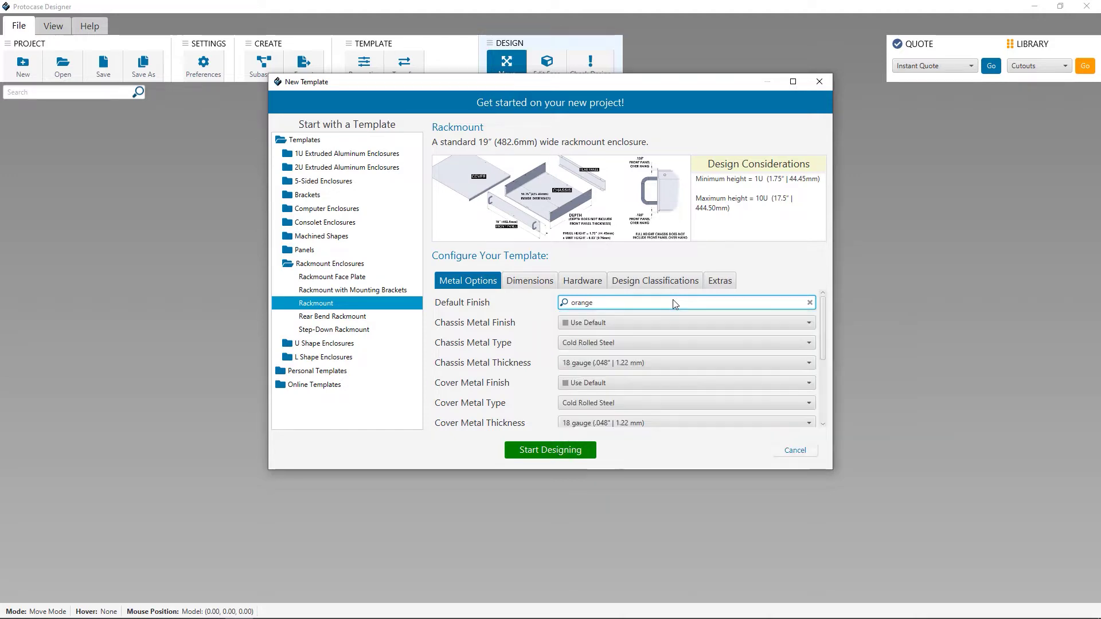
{"action": "left_click", "coordinate": [602, 343]}
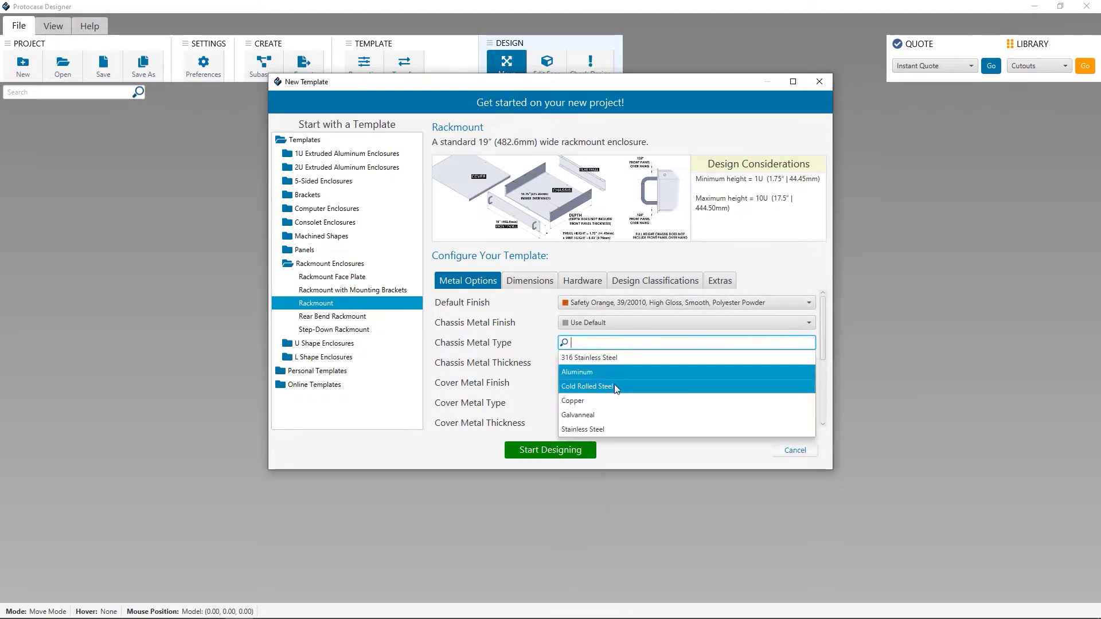
{"action": "left_click", "coordinate": [602, 386]}
{"action": "left_click", "coordinate": [641, 322]}
{"action": "scroll", "coordinate": [646, 386], "scroll_direction": "down", "scroll_amount": 3}
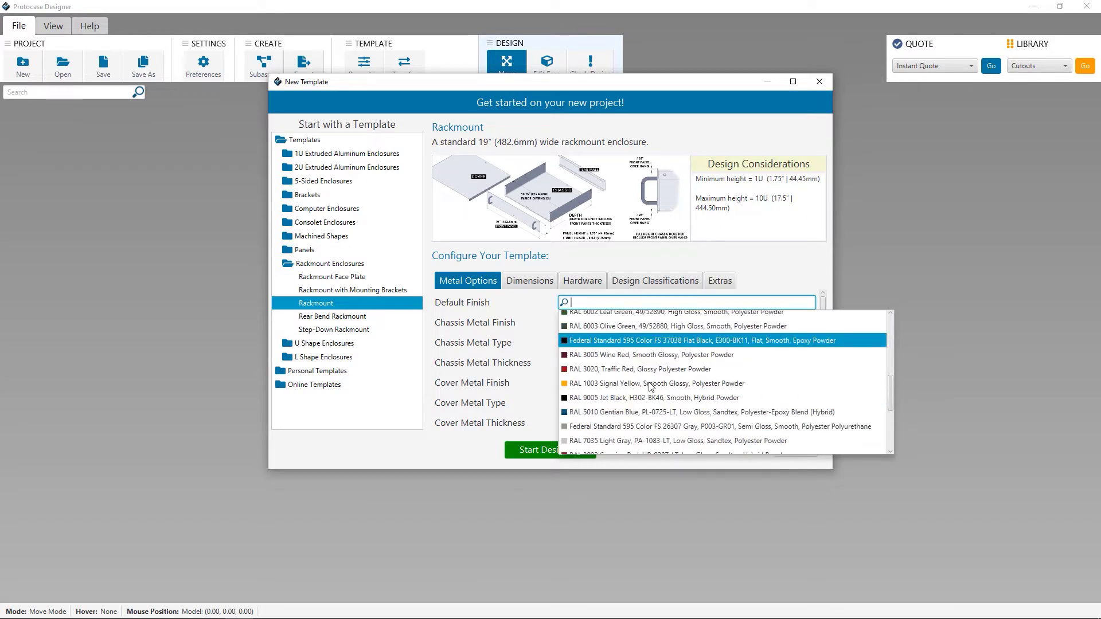
{"action": "scroll", "coordinate": [647, 386], "scroll_direction": "down", "scroll_amount": 3}
{"action": "left_click", "coordinate": [516, 337]}
{"action": "scroll", "coordinate": [603, 348], "scroll_direction": "down", "scroll_amount": 2}
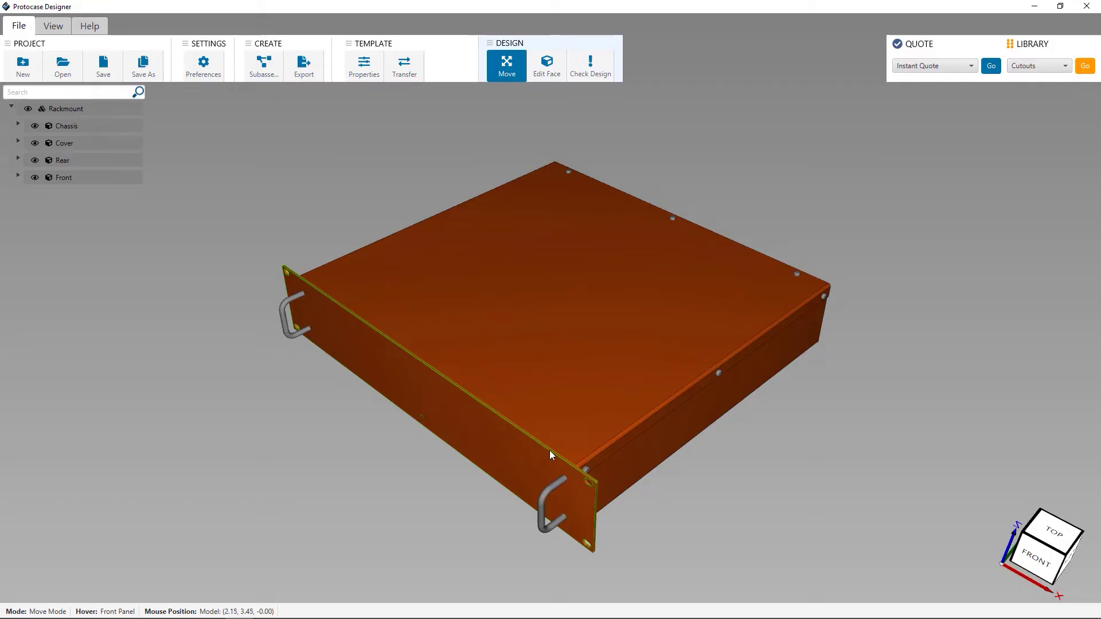
{"action": "scroll", "coordinate": [725, 437], "scroll_direction": "up", "scroll_amount": 1}
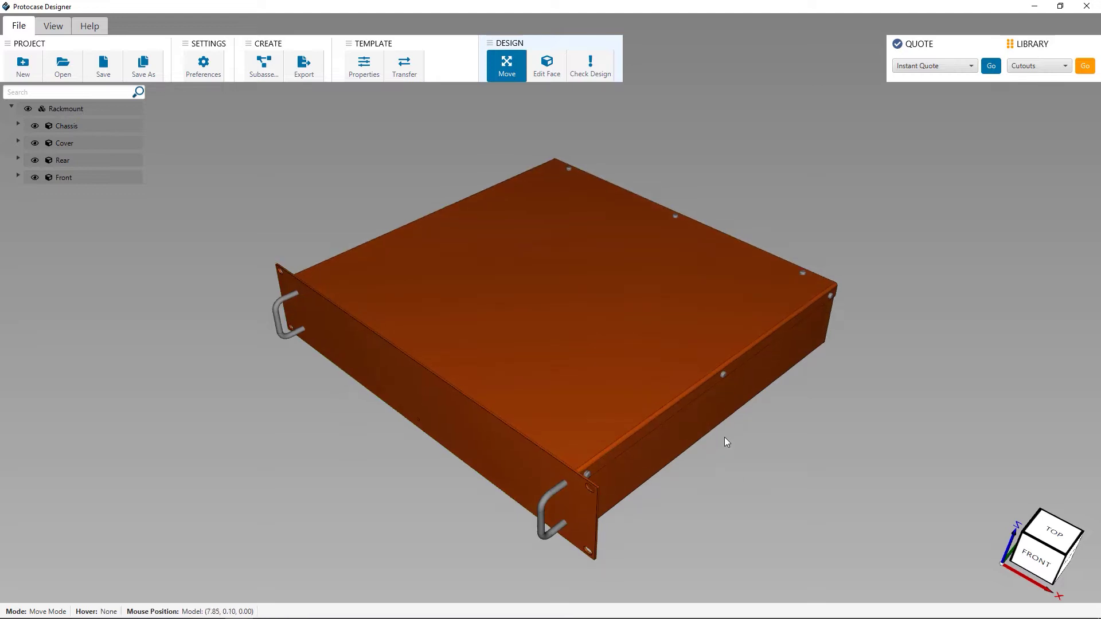
Orbit the orange rackmount enclosure and snap to the Front, Left and Bottom views
{"action": "mouse_move", "coordinate": [722, 482]}
{"action": "middle_mouse_down"}
{"action": "mouse_move", "coordinate": [754, 443]}
{"action": "mouse_move", "coordinate": [735, 468]}
{"action": "mouse_move", "coordinate": [722, 436]}
{"action": "mouse_move", "coordinate": [846, 447]}
{"action": "mouse_move", "coordinate": [659, 498]}
{"action": "mouse_move", "coordinate": [647, 412]}
{"action": "middle_mouse_up"}
{"action": "scroll", "coordinate": [769, 479], "scroll_direction": "up", "scroll_amount": 2}
{"action": "scroll", "coordinate": [647, 412], "scroll_direction": "up", "scroll_amount": 2}
{"action": "scroll", "coordinate": [627, 479], "scroll_direction": "up", "scroll_amount": 2}
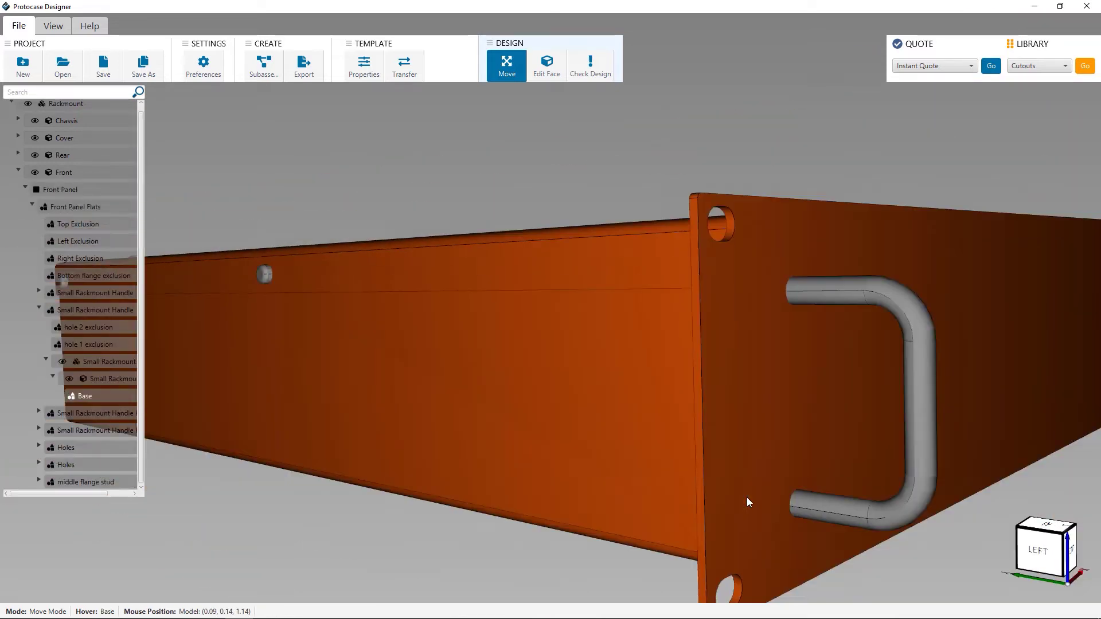
{"action": "scroll", "coordinate": [747, 498], "scroll_direction": "down", "scroll_amount": 2}
{"action": "mouse_move", "coordinate": [613, 451]}
{"action": "middle_mouse_down"}
{"action": "mouse_move", "coordinate": [680, 462]}
{"action": "mouse_move", "coordinate": [522, 459]}
{"action": "mouse_move", "coordinate": [894, 522]}
{"action": "mouse_move", "coordinate": [812, 522]}
{"action": "middle_mouse_up"}
{"action": "left_click_drag", "start_coordinate": [1043, 539], "coordinate": [1018, 536]}
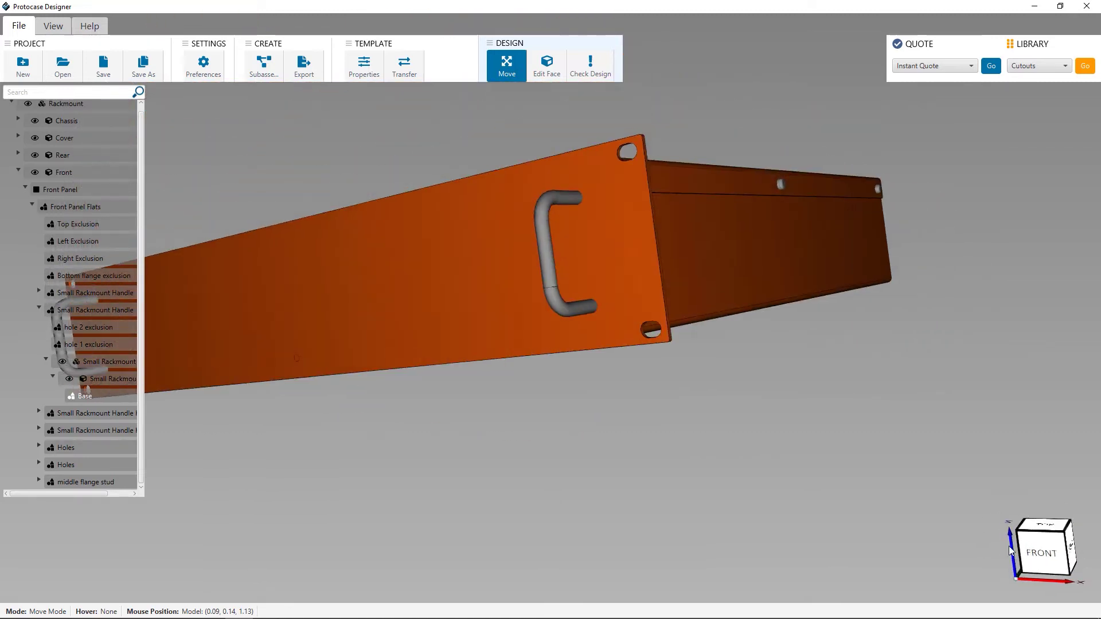
{"action": "left_click_drag", "start_coordinate": [1011, 550], "coordinate": [1086, 548]}
{"action": "left_click", "coordinate": [1054, 528]}
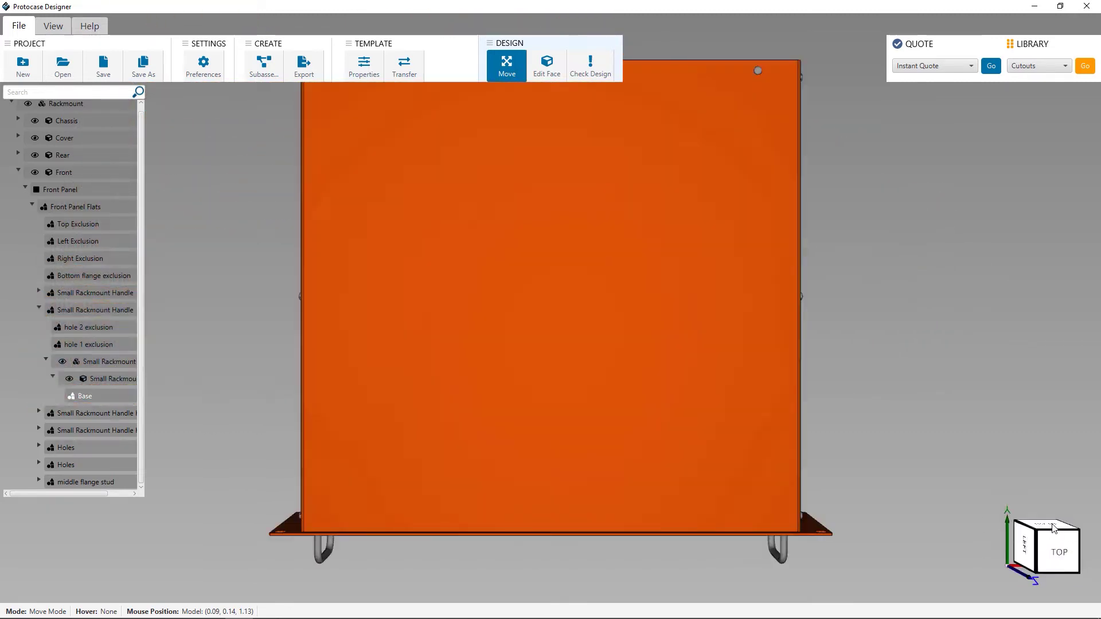
{"action": "left_click", "coordinate": [1017, 555]}
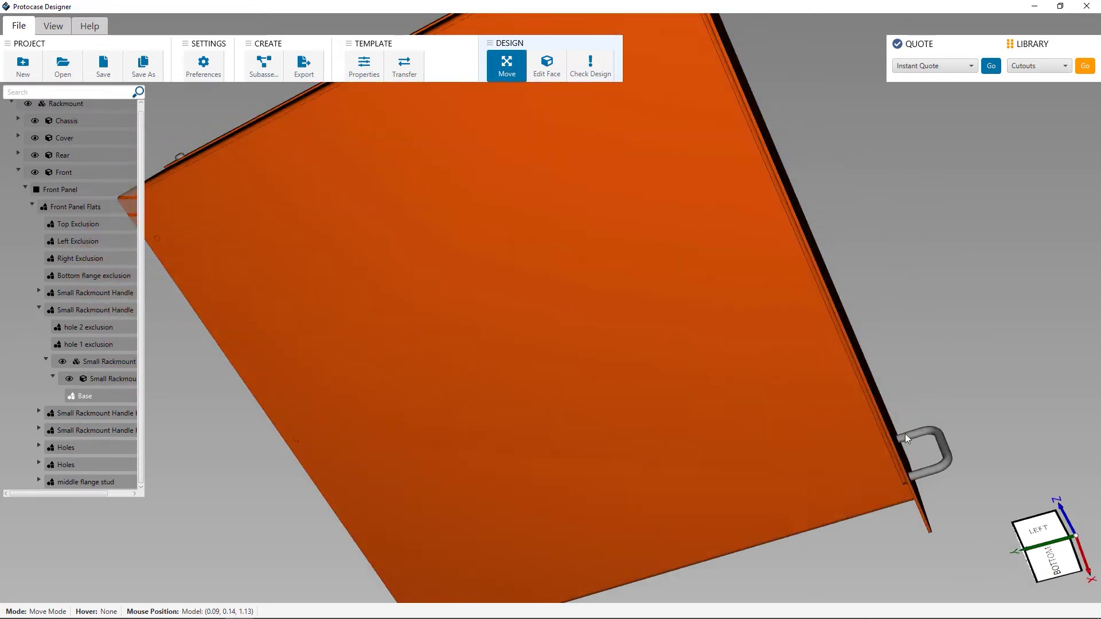
{"action": "left_click_drag", "start_coordinate": [983, 555], "coordinate": [1070, 543]}
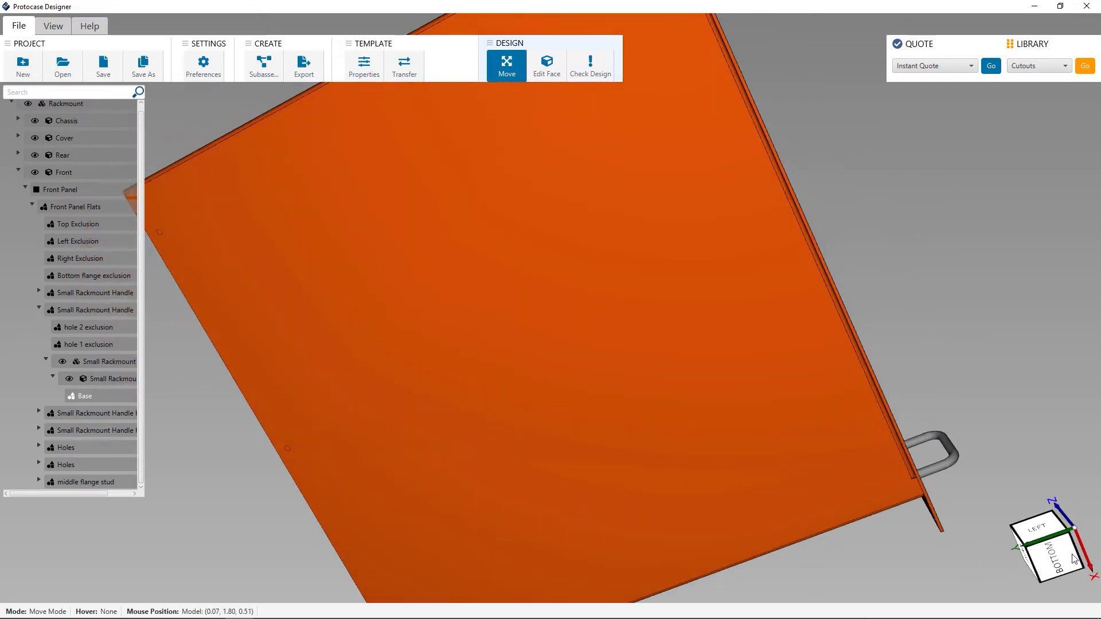
{"action": "left_click", "coordinate": [1061, 562]}
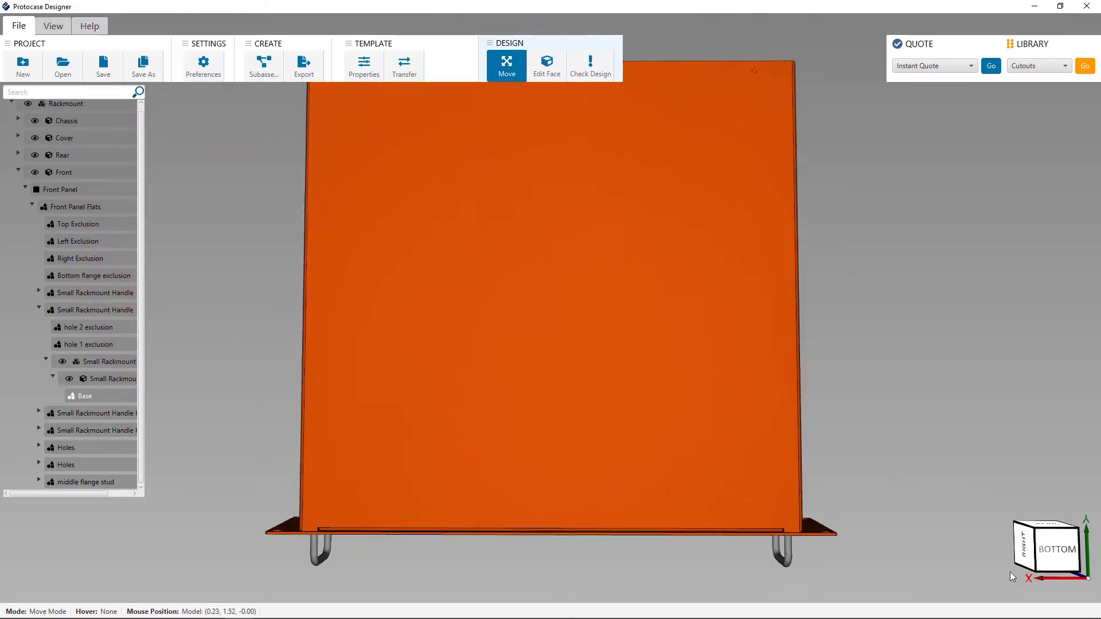
{"action": "mouse_move", "coordinate": [729, 502]}
{"action": "middle_mouse_down"}
{"action": "mouse_move", "coordinate": [713, 513]}
{"action": "mouse_move", "coordinate": [600, 480]}
{"action": "mouse_move", "coordinate": [539, 398]}
{"action": "mouse_move", "coordinate": [414, 321]}
{"action": "mouse_move", "coordinate": [358, 353]}
{"action": "mouse_move", "coordinate": [384, 410]}
{"action": "mouse_move", "coordinate": [419, 381]}
{"action": "mouse_move", "coordinate": [369, 426]}
{"action": "mouse_move", "coordinate": [358, 412]}
{"action": "middle_mouse_up"}
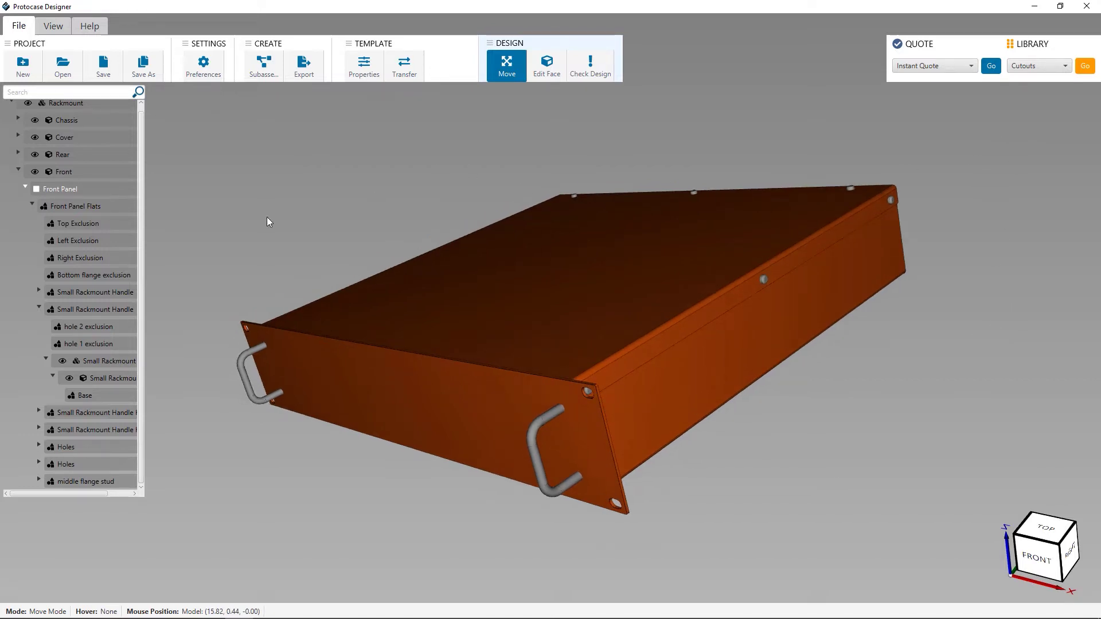
{"action": "scroll", "coordinate": [36, 217], "scroll_direction": "up", "scroll_amount": 1}
{"action": "left_click", "coordinate": [17, 177]}
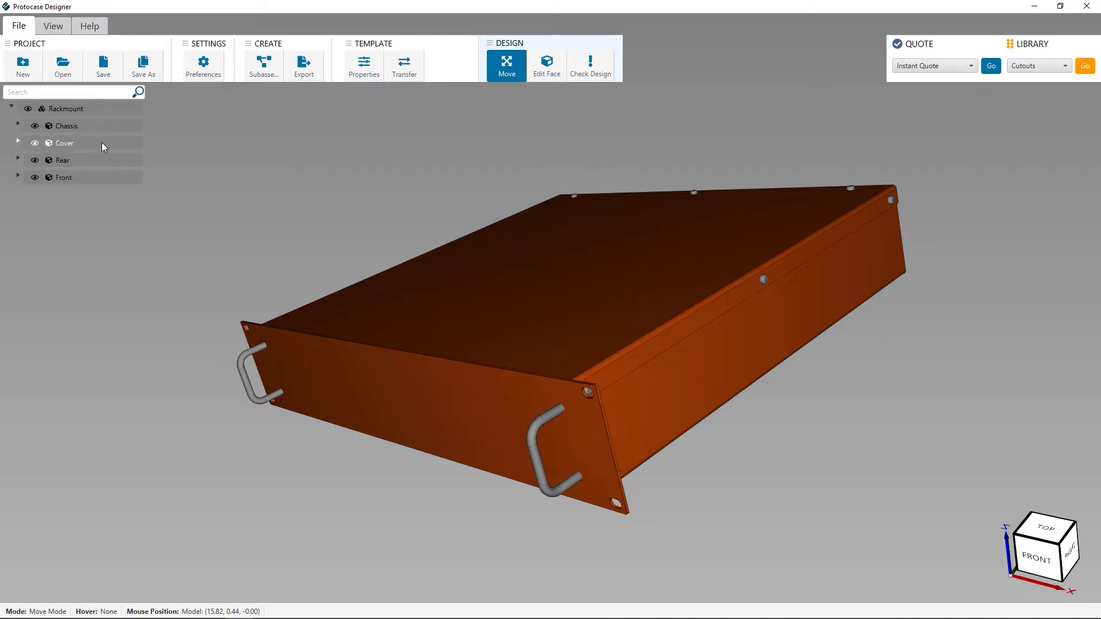
{"action": "left_click", "coordinate": [36, 144]}
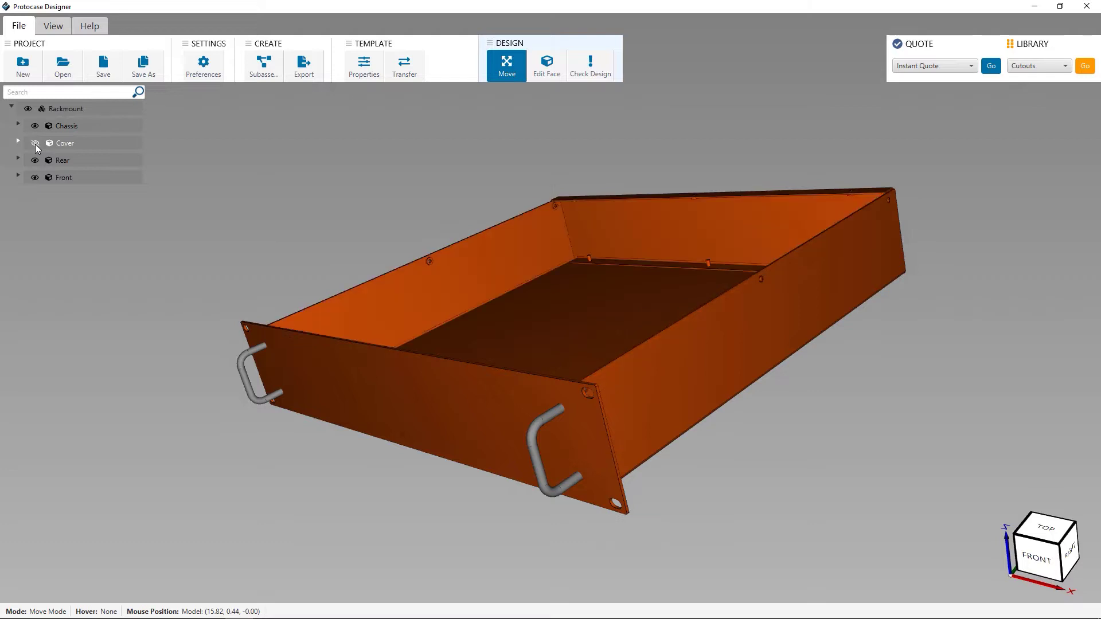
{"action": "mouse_move", "coordinate": [239, 187]}
{"action": "middle_mouse_down"}
{"action": "mouse_move", "coordinate": [300, 203]}
{"action": "mouse_move", "coordinate": [208, 185]}
{"action": "middle_mouse_up"}
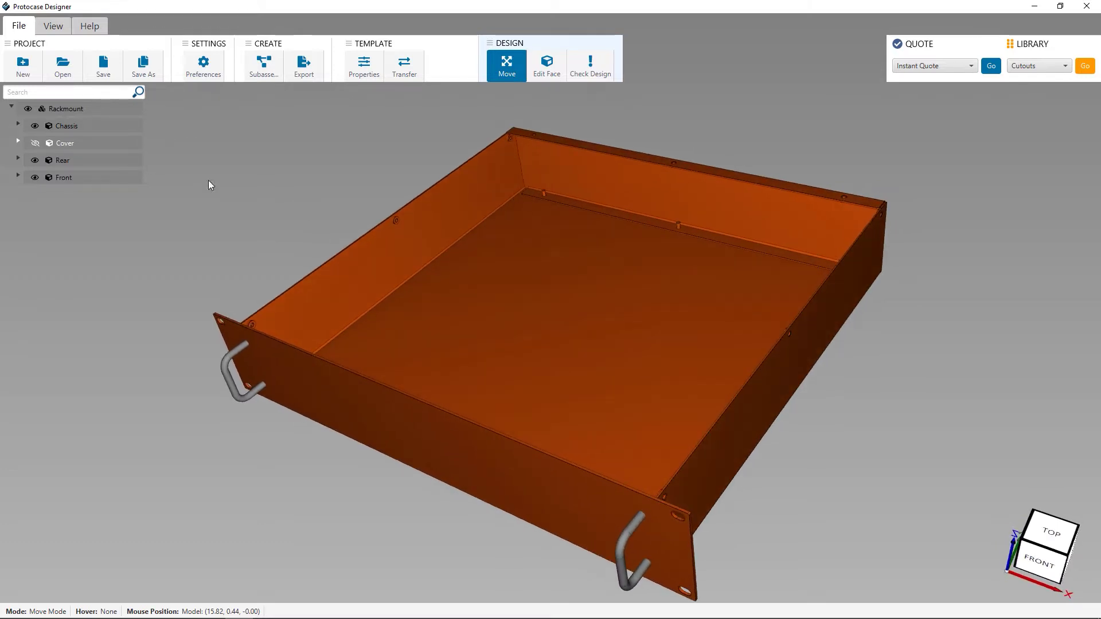
{"action": "left_click", "coordinate": [19, 142]}
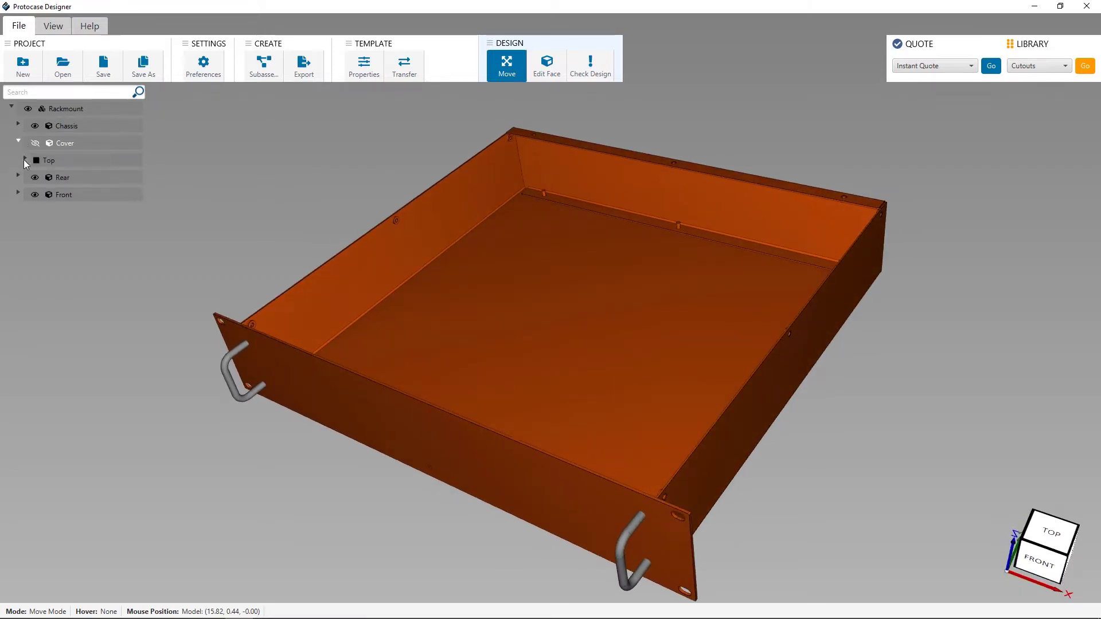
{"action": "left_click", "coordinate": [27, 160]}
{"action": "left_click", "coordinate": [32, 211]}
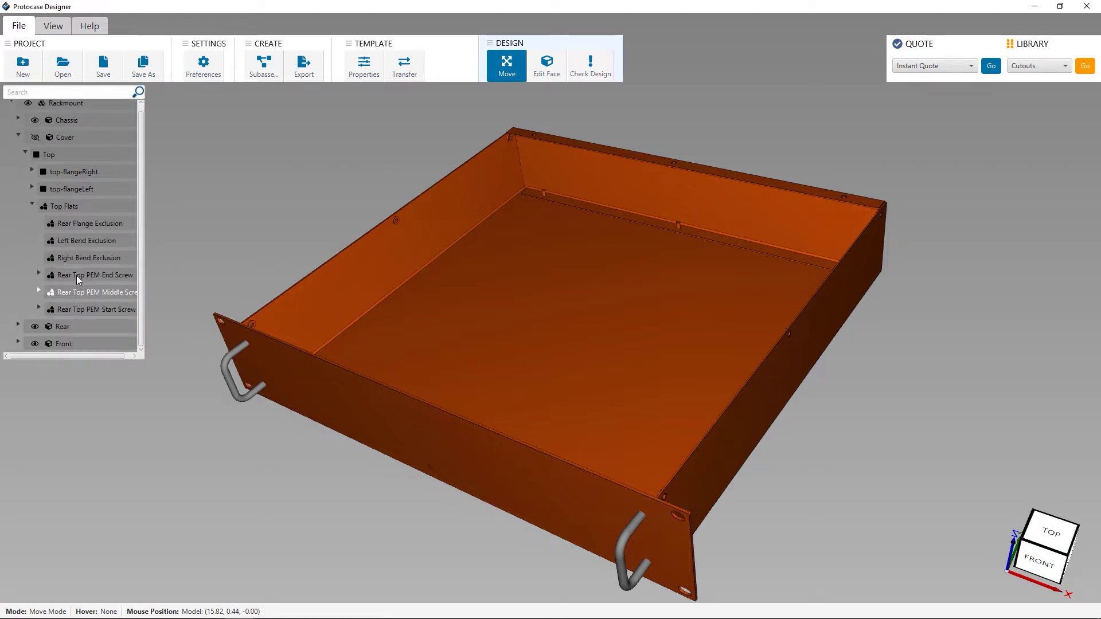
{"action": "scroll", "coordinate": [73, 198], "scroll_direction": "up", "scroll_amount": 1}
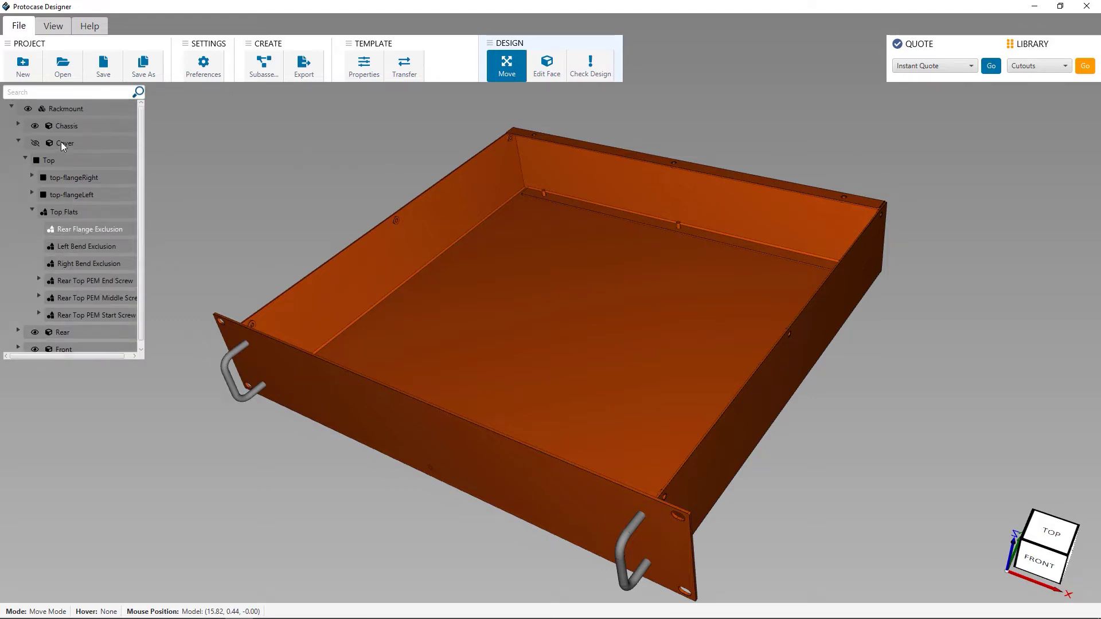
{"action": "left_click", "coordinate": [33, 144]}
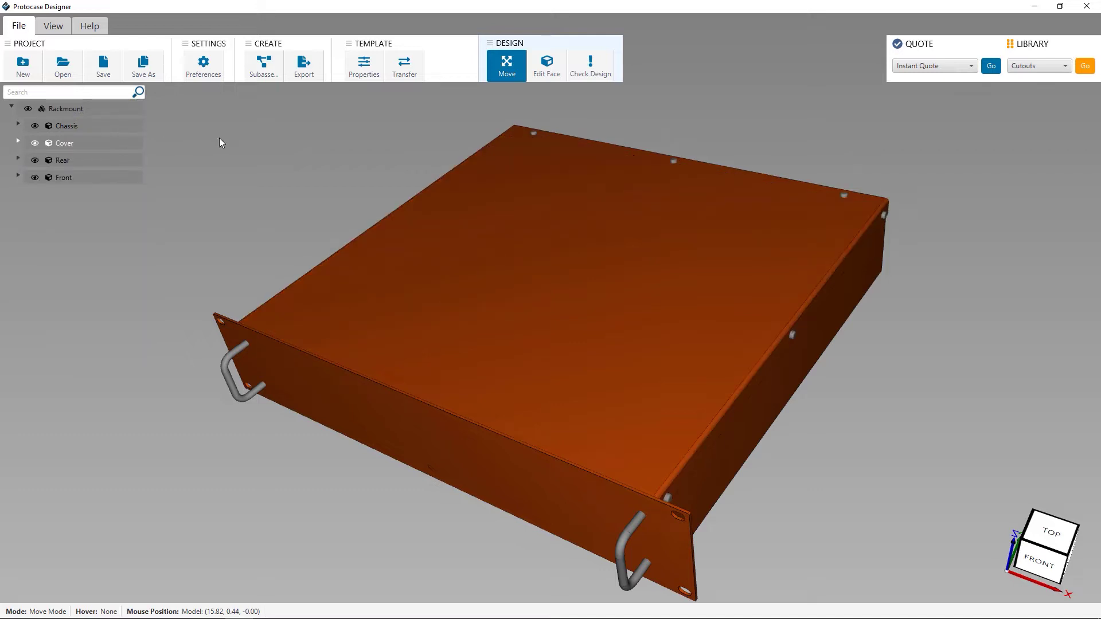
After checking the Dimensions options, apply RAL 5017 Traffic Blue as the default finish
{"action": "right_click_drag", "start_coordinate": [244, 152], "coordinate": [244, 140]}
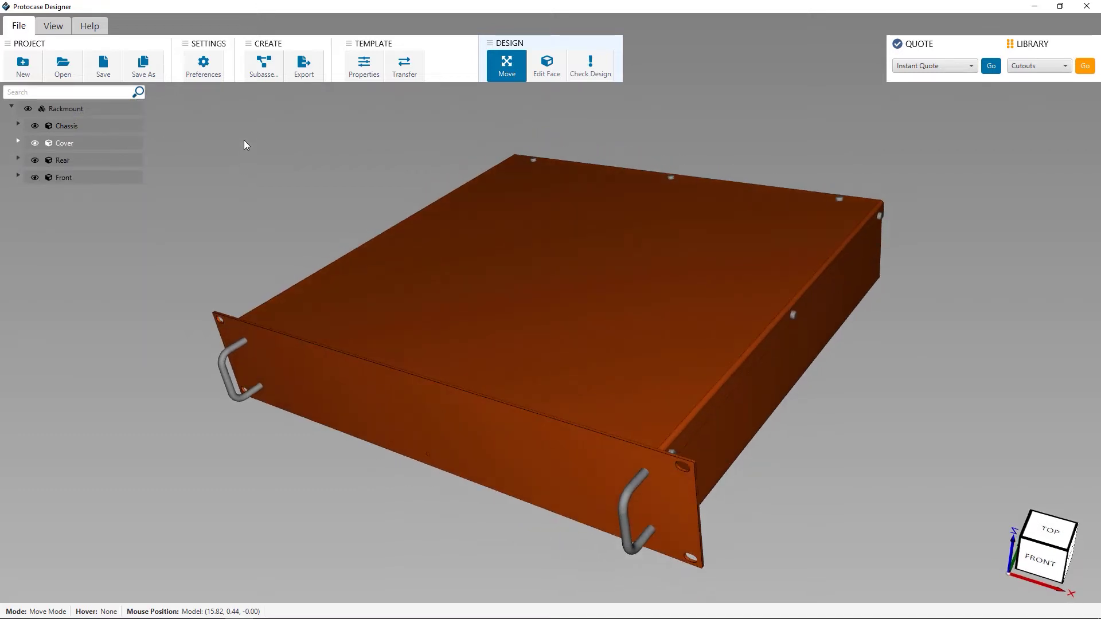
{"action": "mouse_move", "coordinate": [904, 369]}
{"action": "right_mouse_down"}
{"action": "mouse_move", "coordinate": [871, 335]}
{"action": "mouse_move", "coordinate": [810, 379]}
{"action": "mouse_move", "coordinate": [735, 243]}
{"action": "right_mouse_up"}
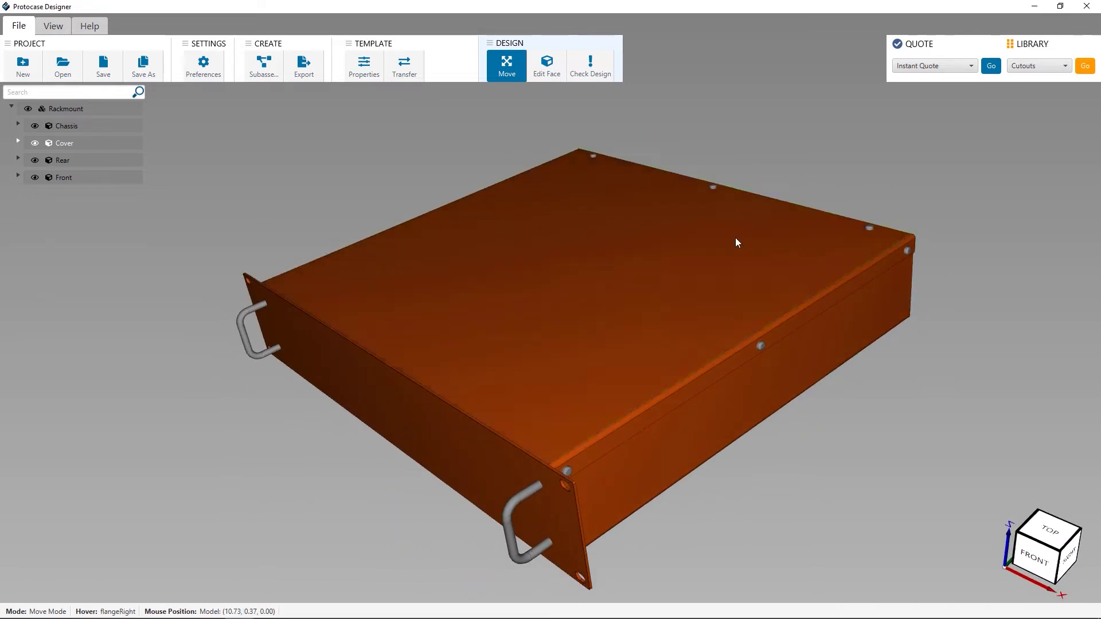
{"action": "left_click", "coordinate": [364, 69]}
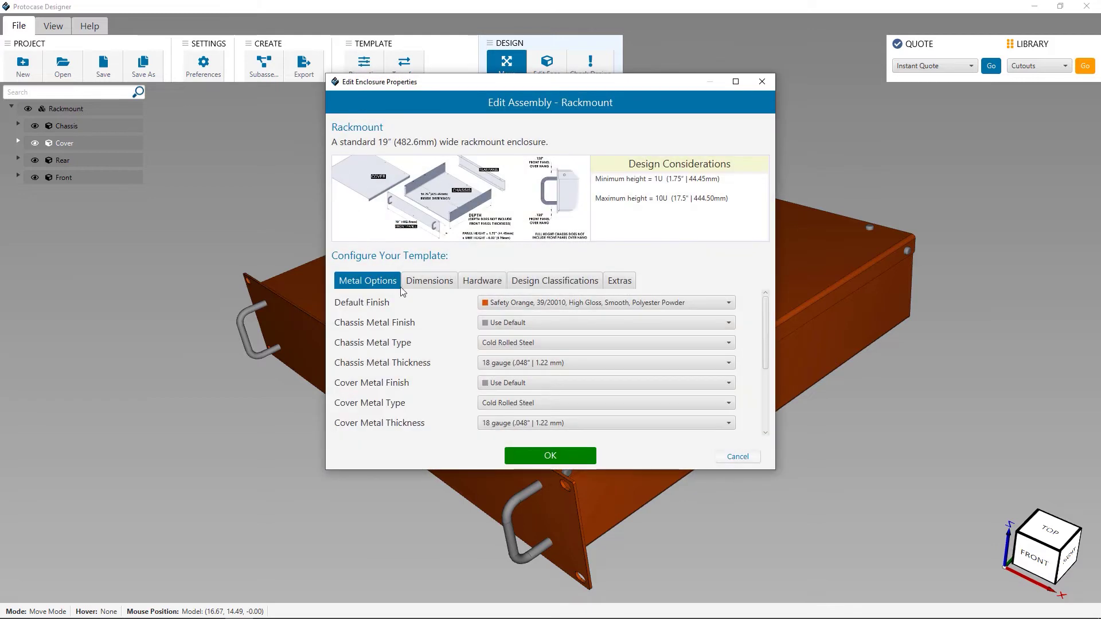
{"action": "left_click", "coordinate": [430, 282]}
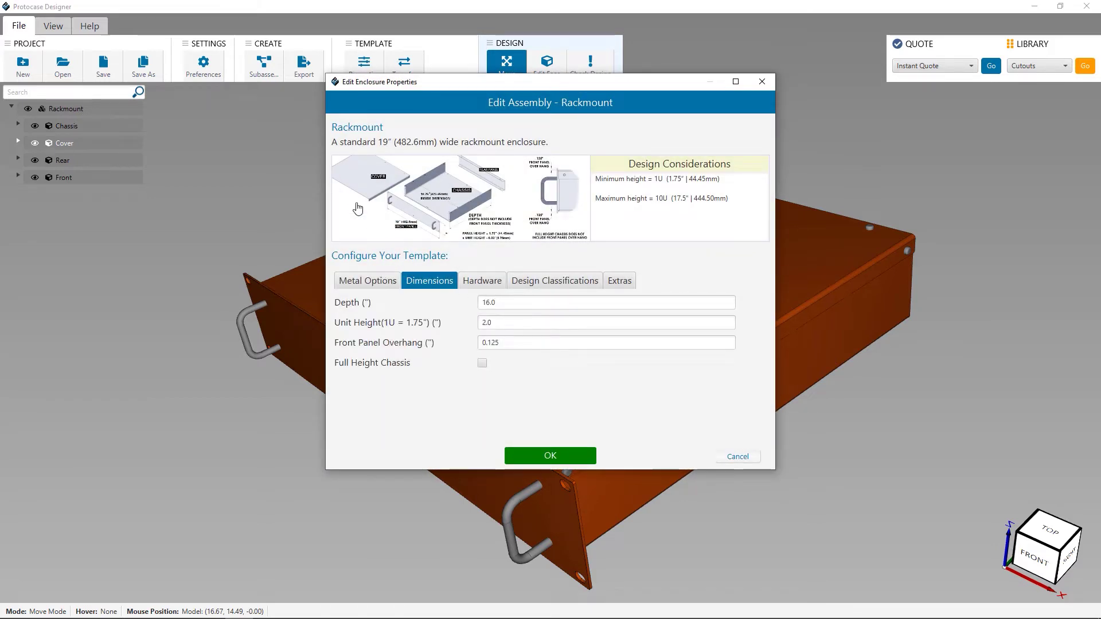
{"action": "left_click", "coordinate": [367, 281]}
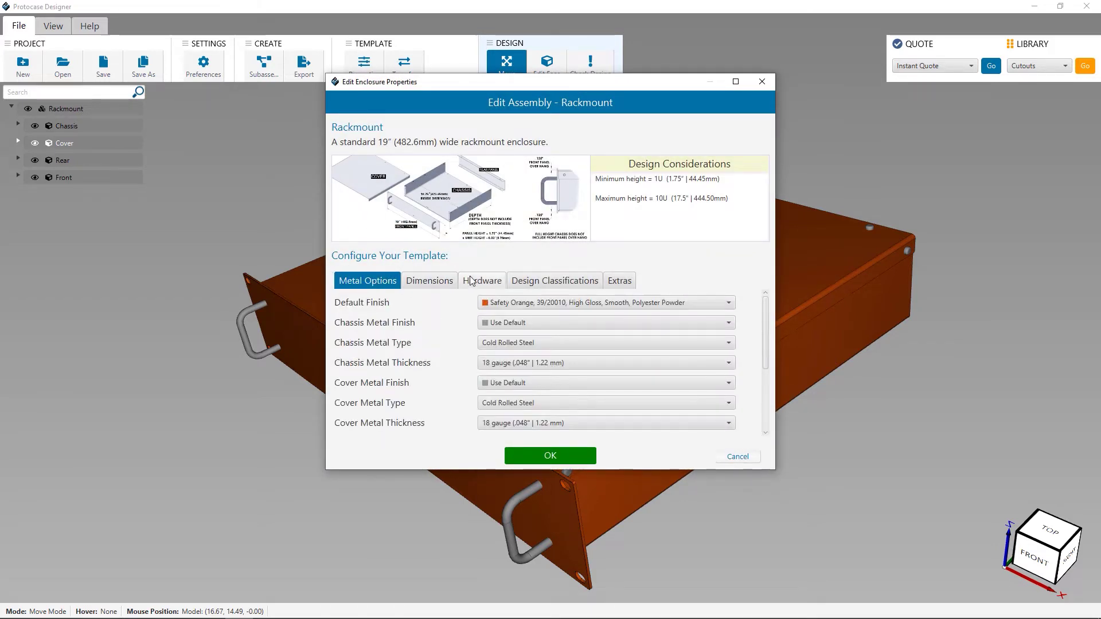
{"action": "left_click", "coordinate": [507, 299]}
{"action": "type", "text": "501"}
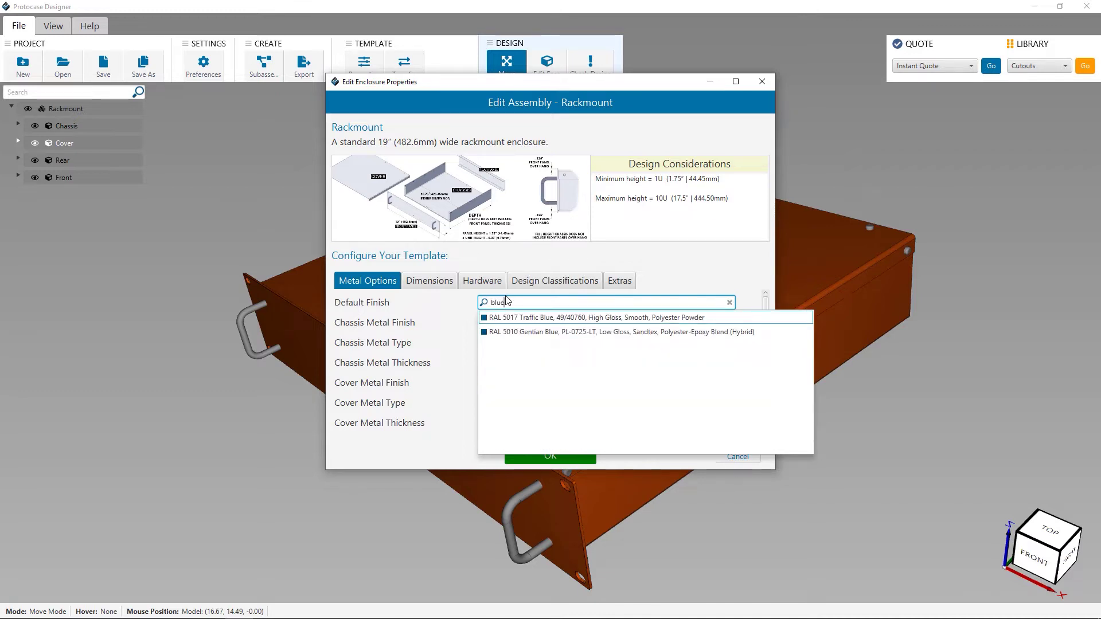
{"action": "left_click", "coordinate": [550, 318]}
{"action": "left_click", "coordinate": [552, 455]}
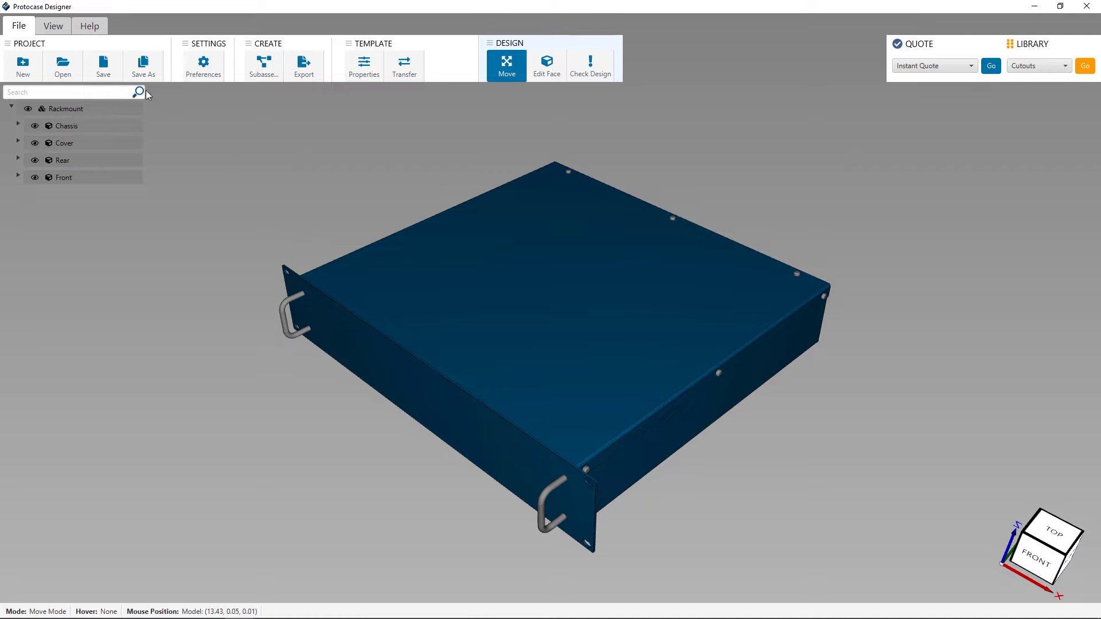
View the enclosure from the Top preset view, then reset to the default view
{"action": "left_click", "coordinate": [52, 26]}
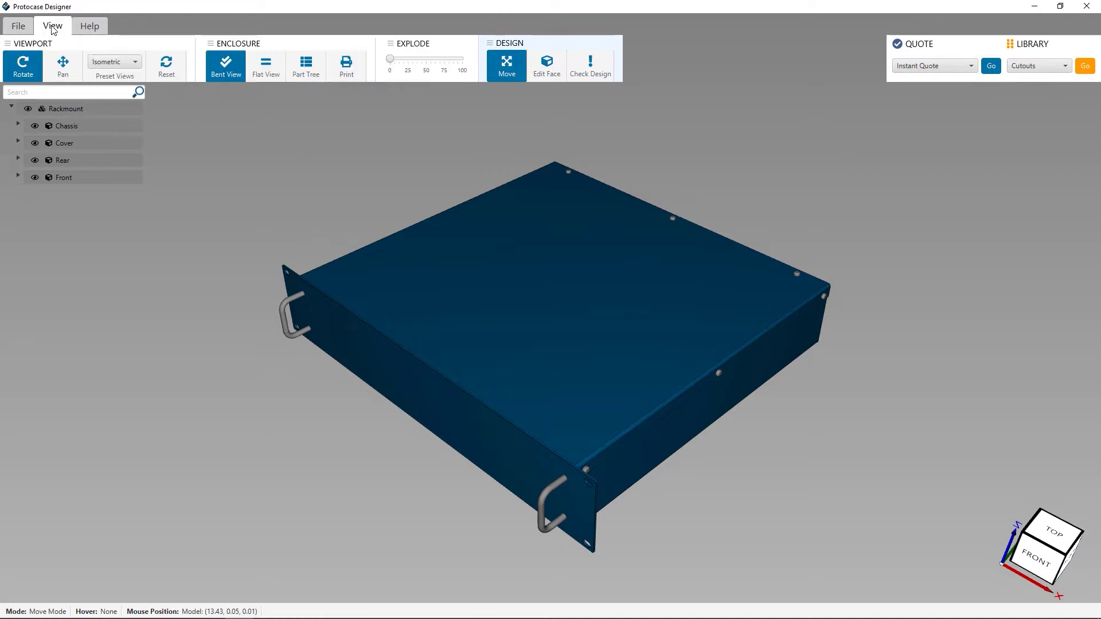
{"action": "left_click", "coordinate": [129, 63]}
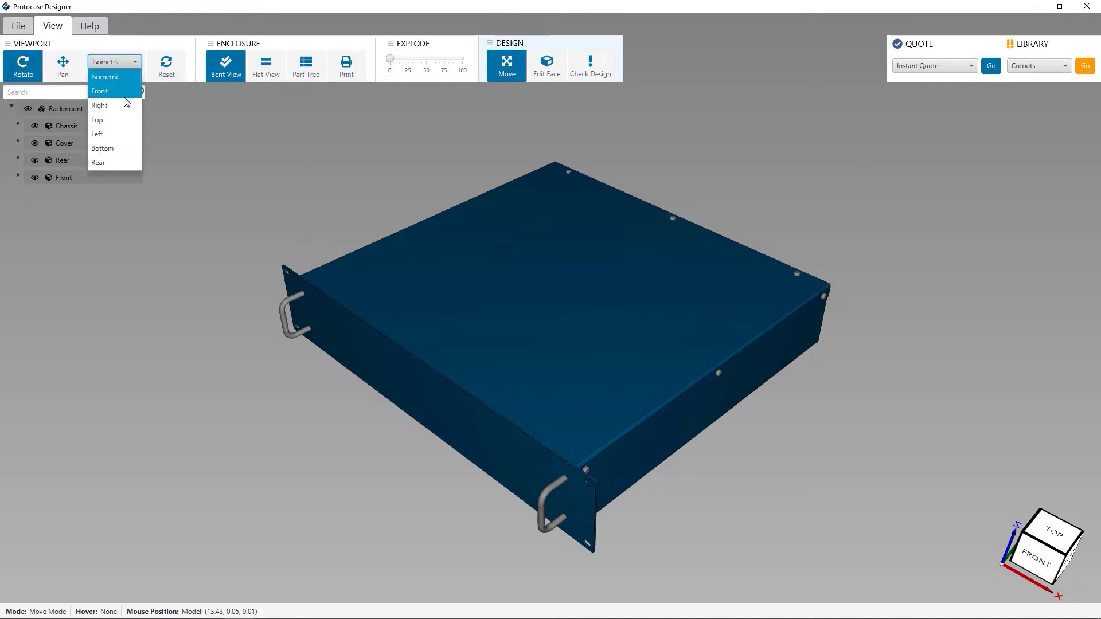
{"action": "left_click", "coordinate": [121, 123]}
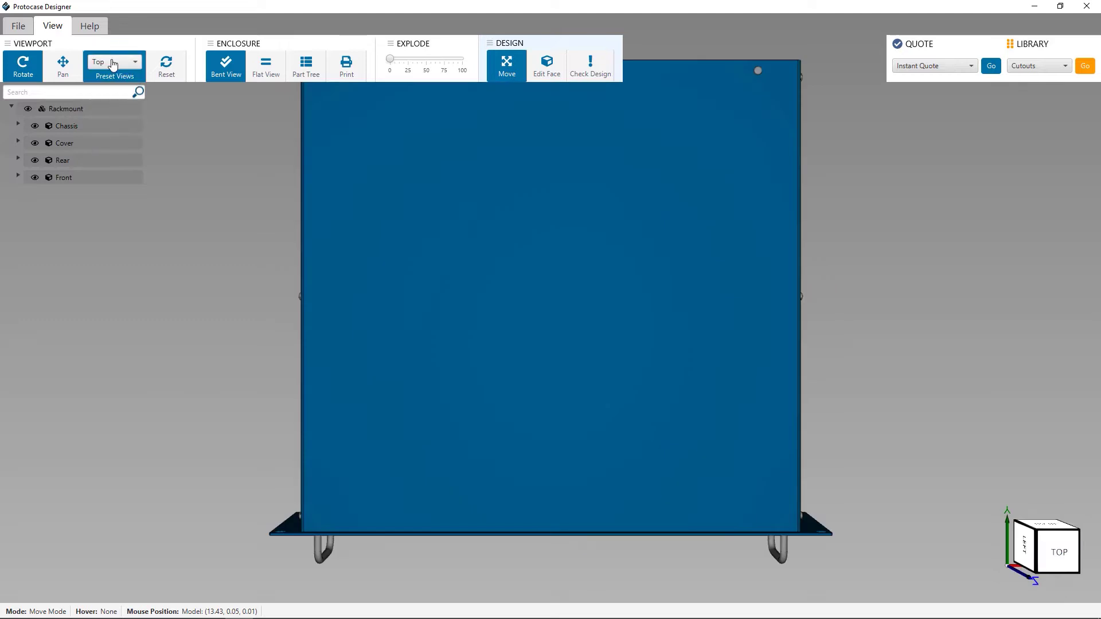
{"action": "left_click", "coordinate": [113, 64]}
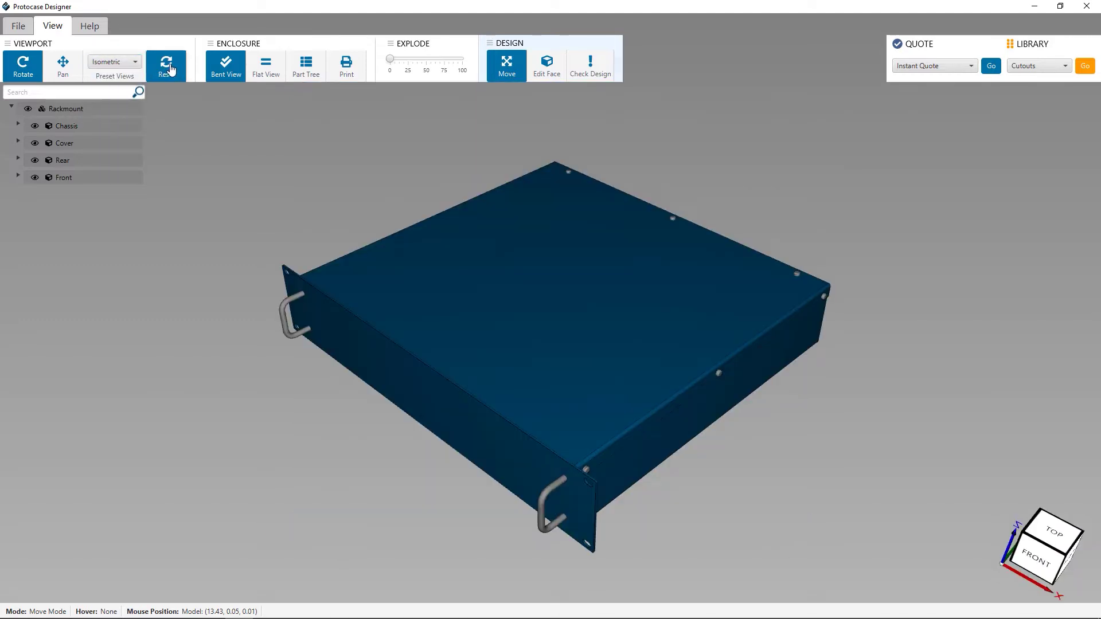
Unfold the enclosure into Flat View, orbit around it, and return to Bent View
{"action": "left_click", "coordinate": [279, 70]}
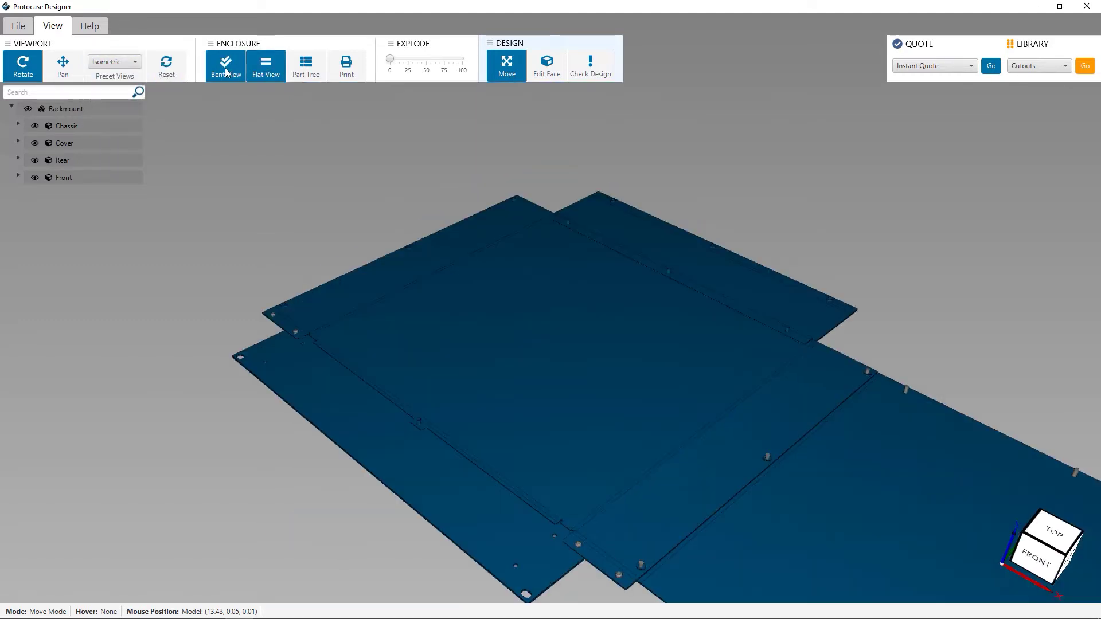
{"action": "mouse_move", "coordinate": [334, 100]}
{"action": "left_mouse_down"}
{"action": "mouse_move", "coordinate": [412, 129]}
{"action": "mouse_move", "coordinate": [467, 171]}
{"action": "mouse_move", "coordinate": [317, 119]}
{"action": "left_mouse_up"}
{"action": "left_click", "coordinate": [225, 65]}
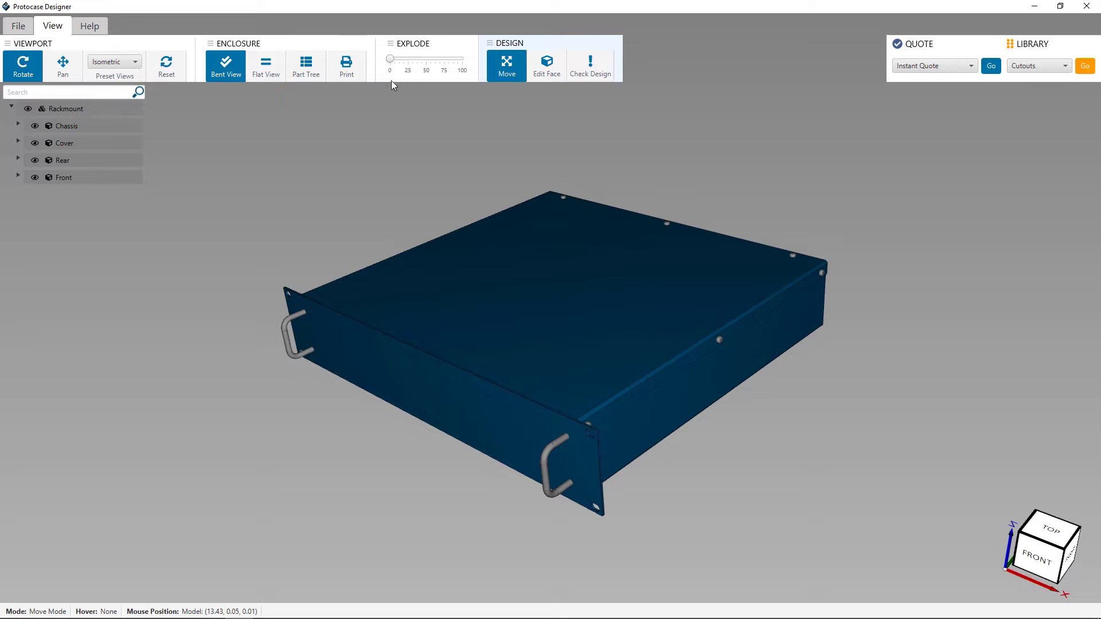
Explode the enclosure into its parts, rotate the view, and collapse it back to 0
{"action": "left_click_drag", "start_coordinate": [391, 61], "coordinate": [436, 60]}
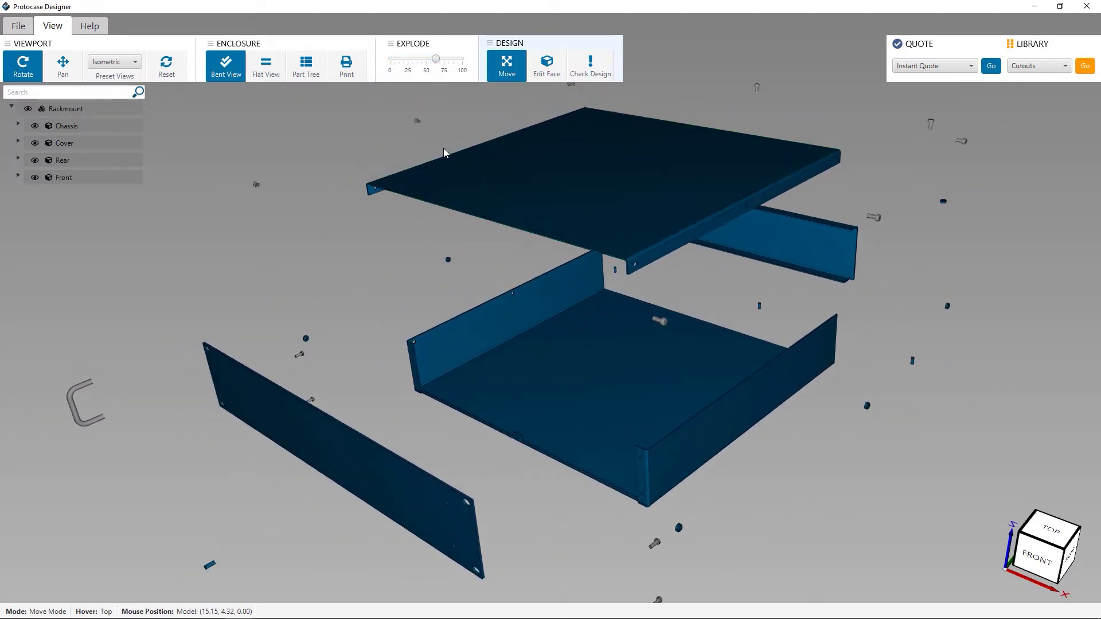
{"action": "mouse_move", "coordinate": [422, 241]}
{"action": "left_mouse_down"}
{"action": "mouse_move", "coordinate": [208, 238]}
{"action": "mouse_move", "coordinate": [386, 222]}
{"action": "left_mouse_up"}
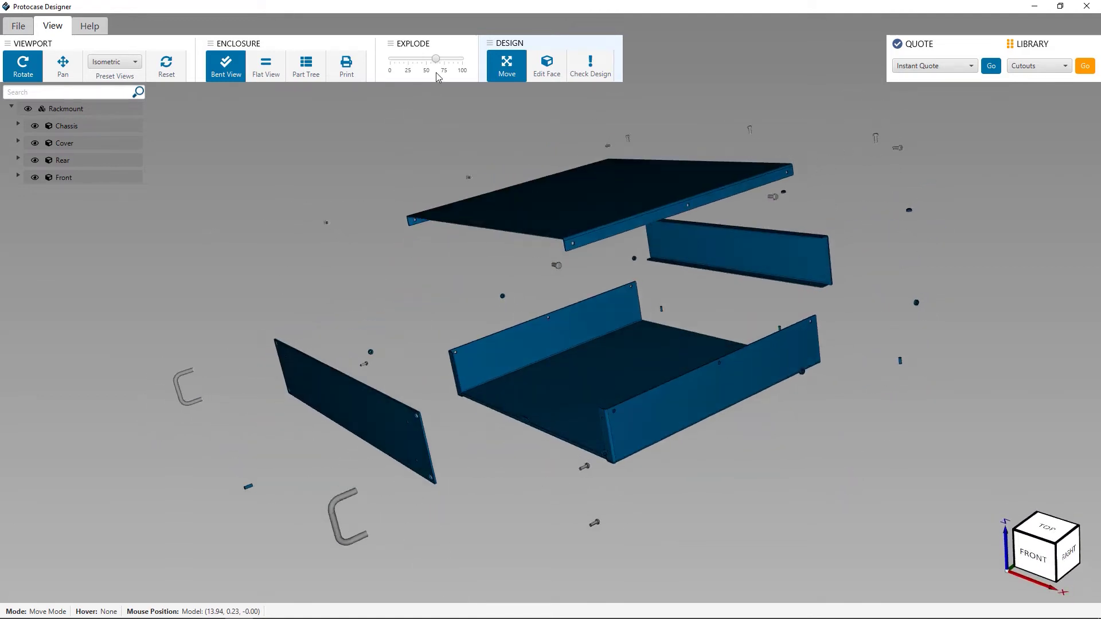
{"action": "left_click_drag", "start_coordinate": [438, 66], "coordinate": [379, 68]}
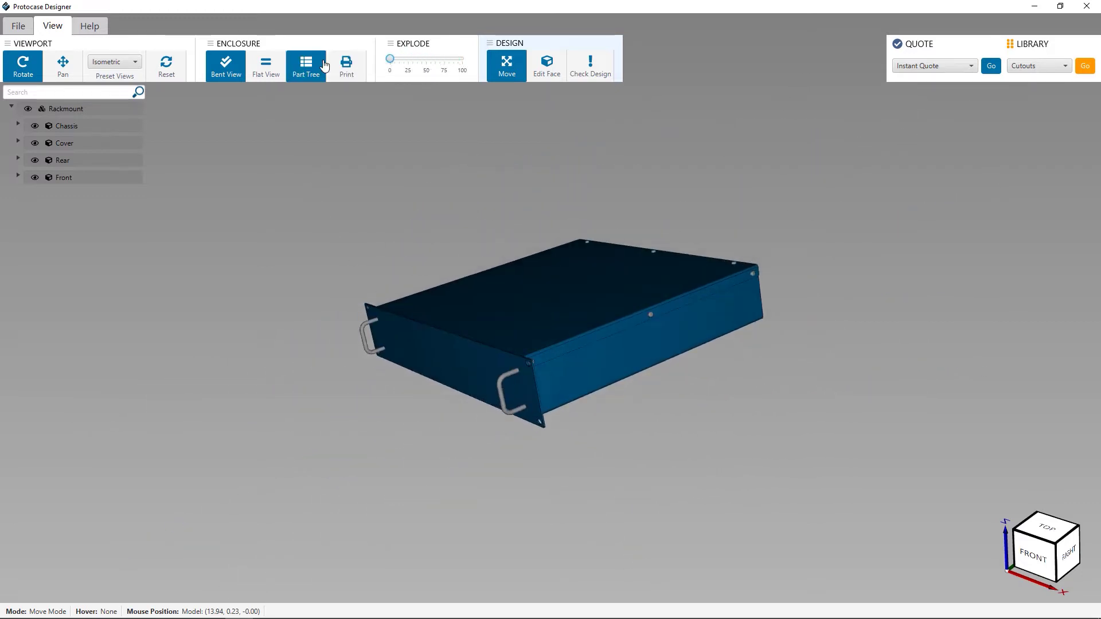
Open the Get Help question form, try its text area, and cancel it
{"action": "left_click", "coordinate": [94, 29]}
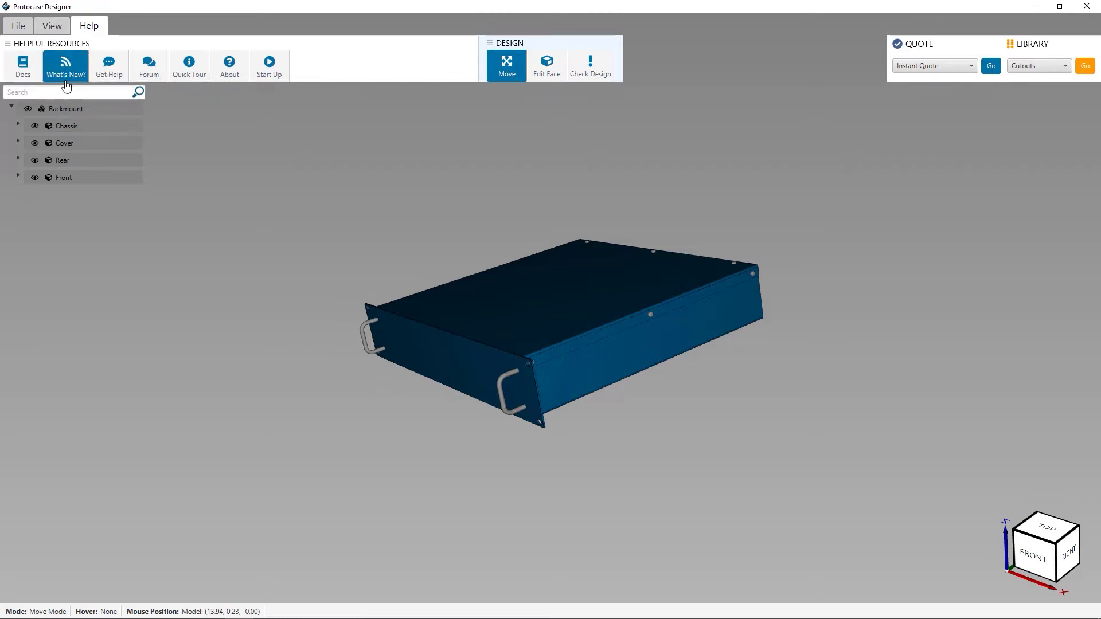
{"action": "left_click", "coordinate": [112, 79]}
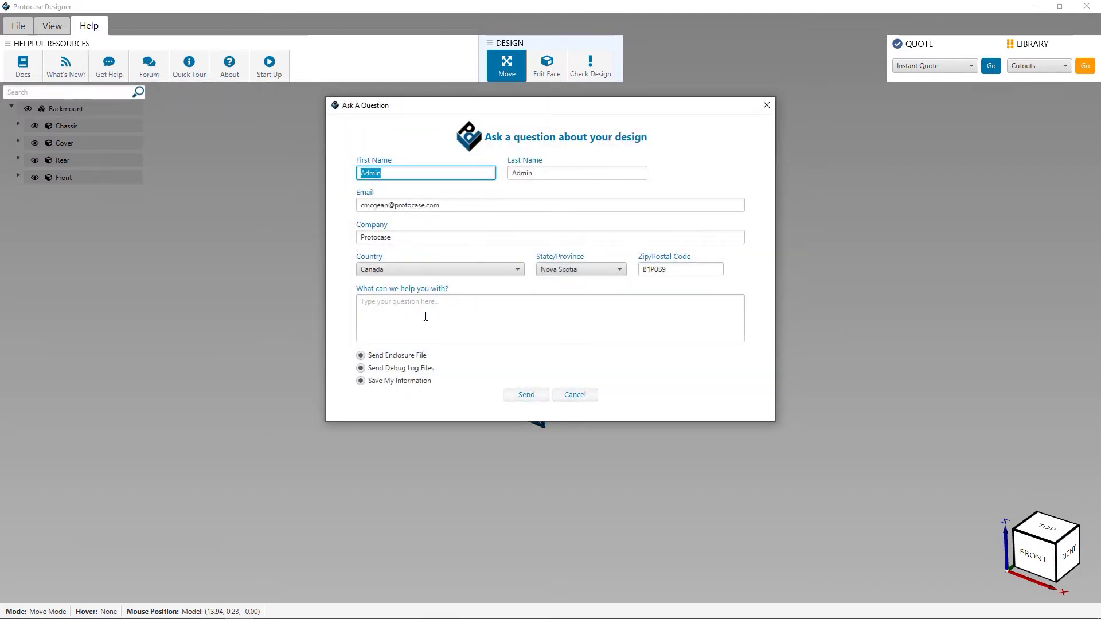
{"action": "left_click", "coordinate": [623, 318]}
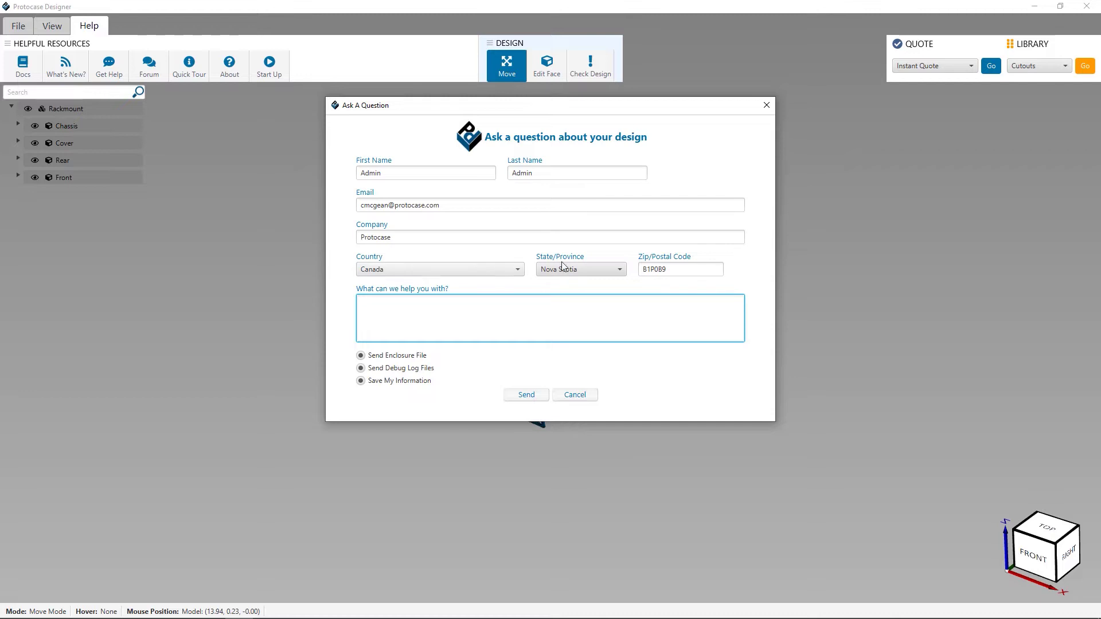
{"action": "left_click", "coordinate": [585, 401]}
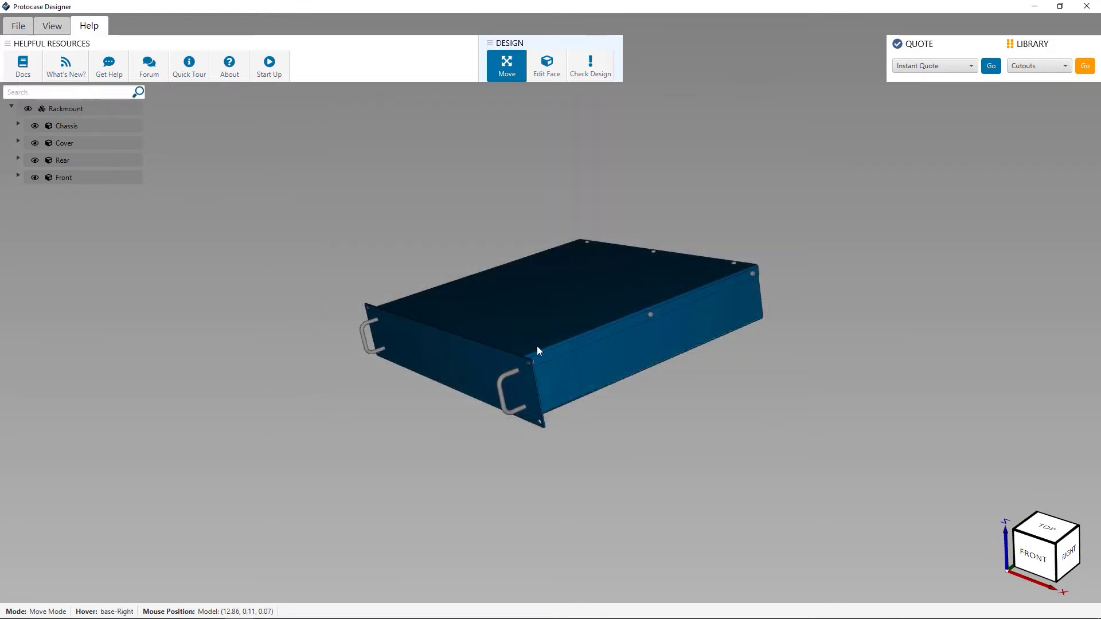
View the v6.0.4 version information and the getting-started page, closing each
{"action": "left_click", "coordinate": [239, 73]}
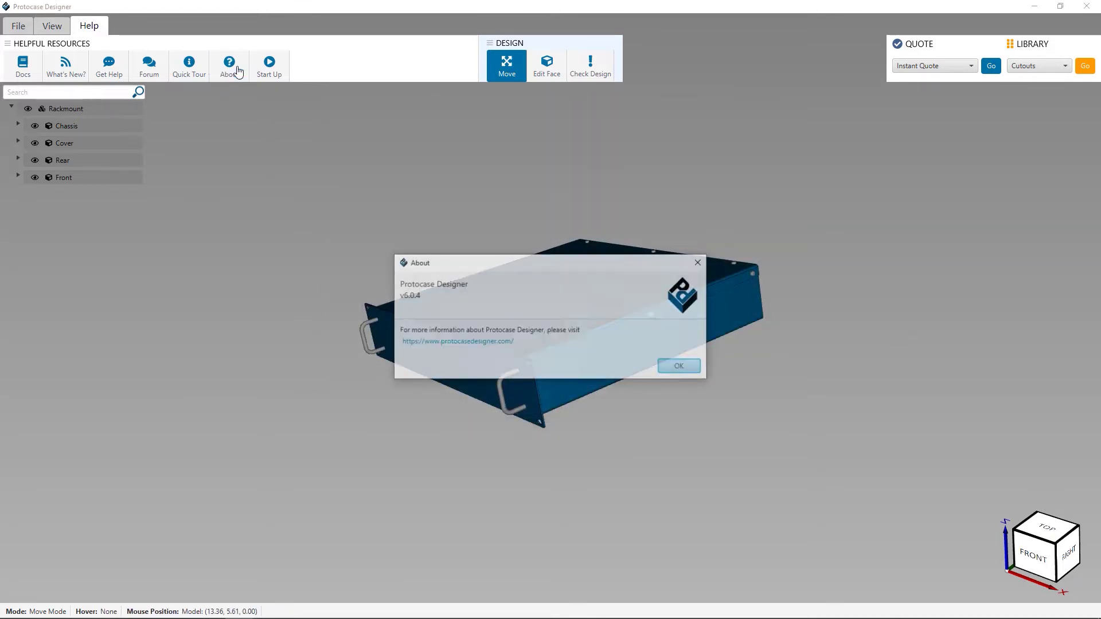
{"action": "left_click", "coordinate": [680, 368]}
{"action": "left_click", "coordinate": [270, 65]}
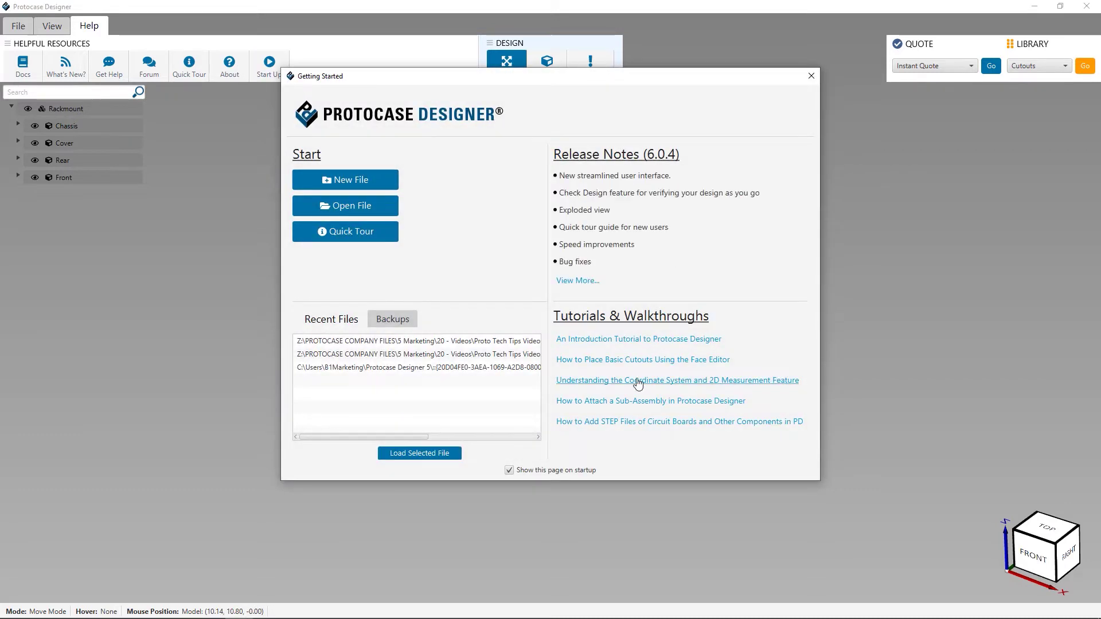
{"action": "left_click", "coordinate": [811, 76]}
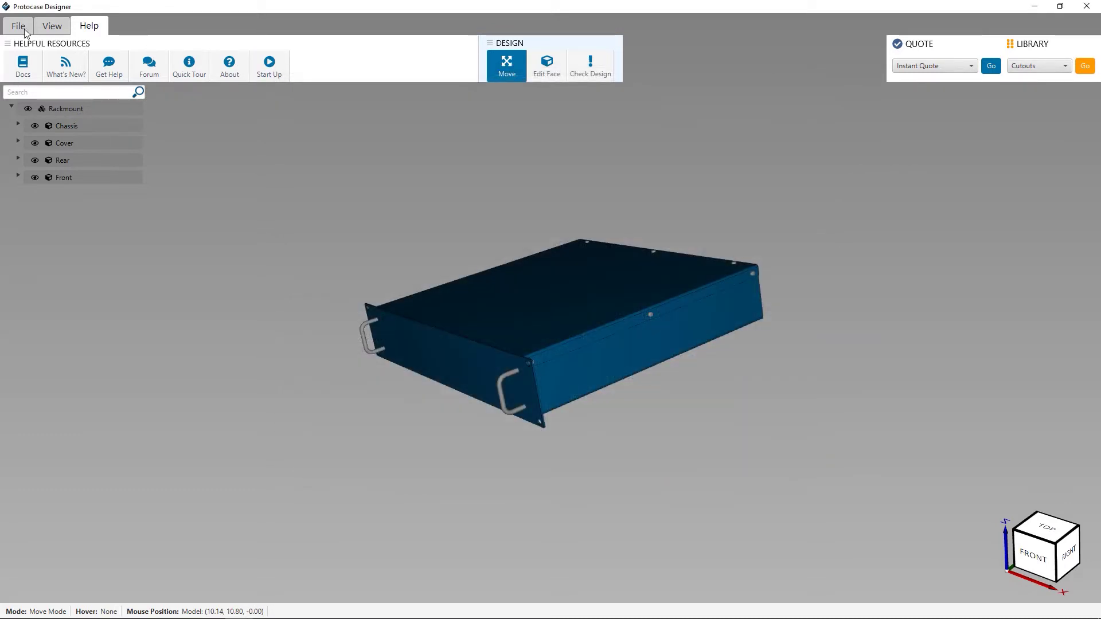
{"action": "left_click", "coordinate": [24, 30]}
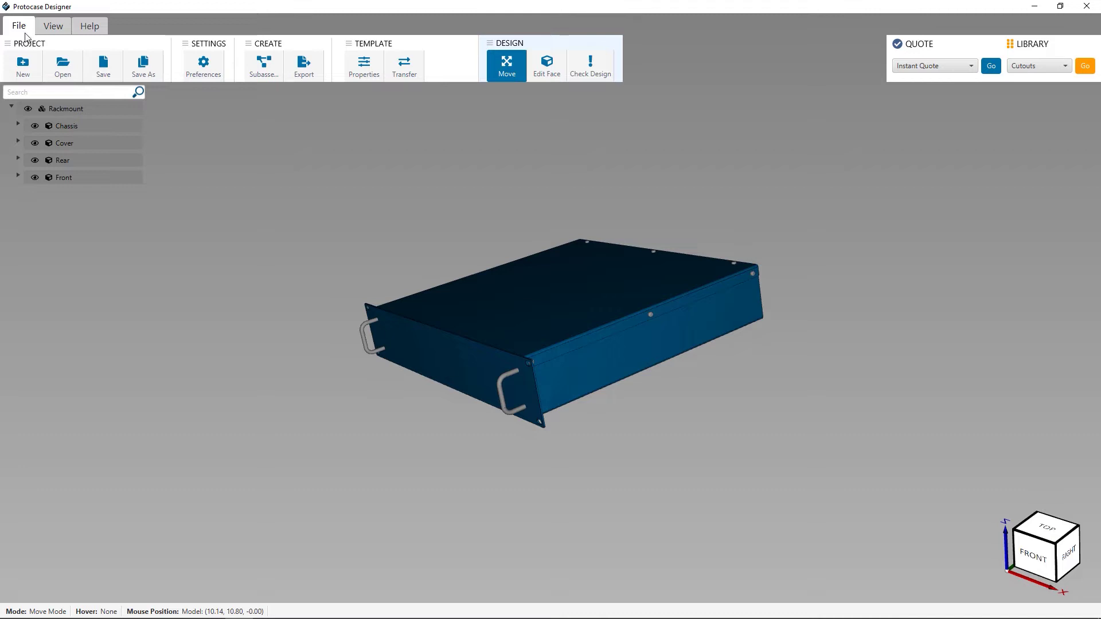
Open the cover's Top face in the 2-D editor and try the Graphic and Masking types
{"action": "left_click", "coordinate": [546, 63]}
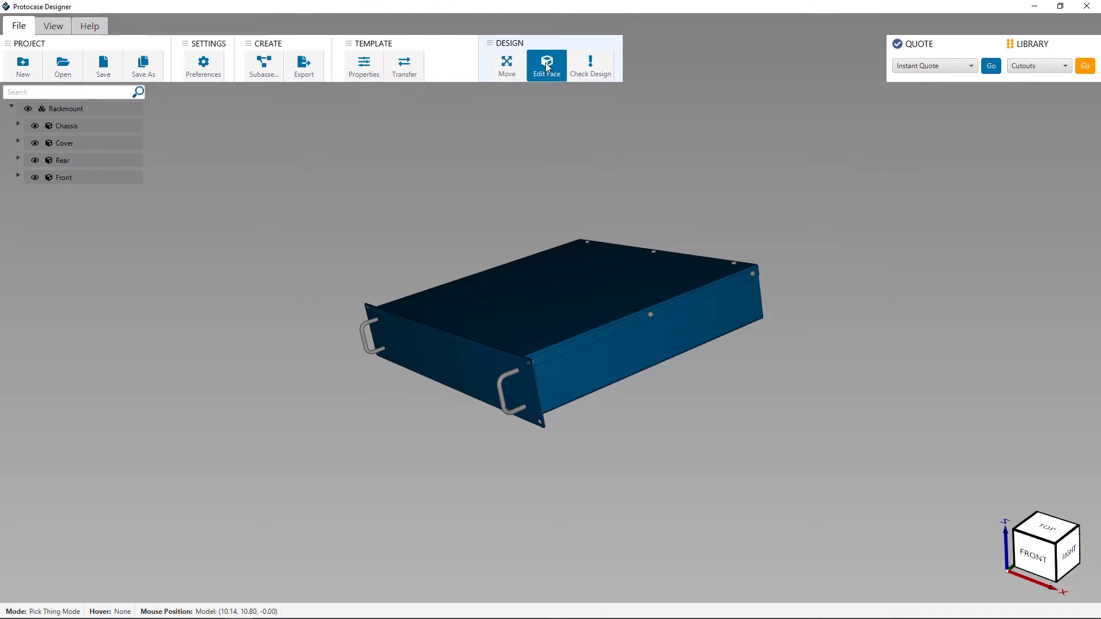
{"action": "scroll", "coordinate": [548, 281], "scroll_direction": "up", "scroll_amount": 1}
{"action": "scroll", "coordinate": [548, 281], "scroll_direction": "up", "scroll_amount": 1}
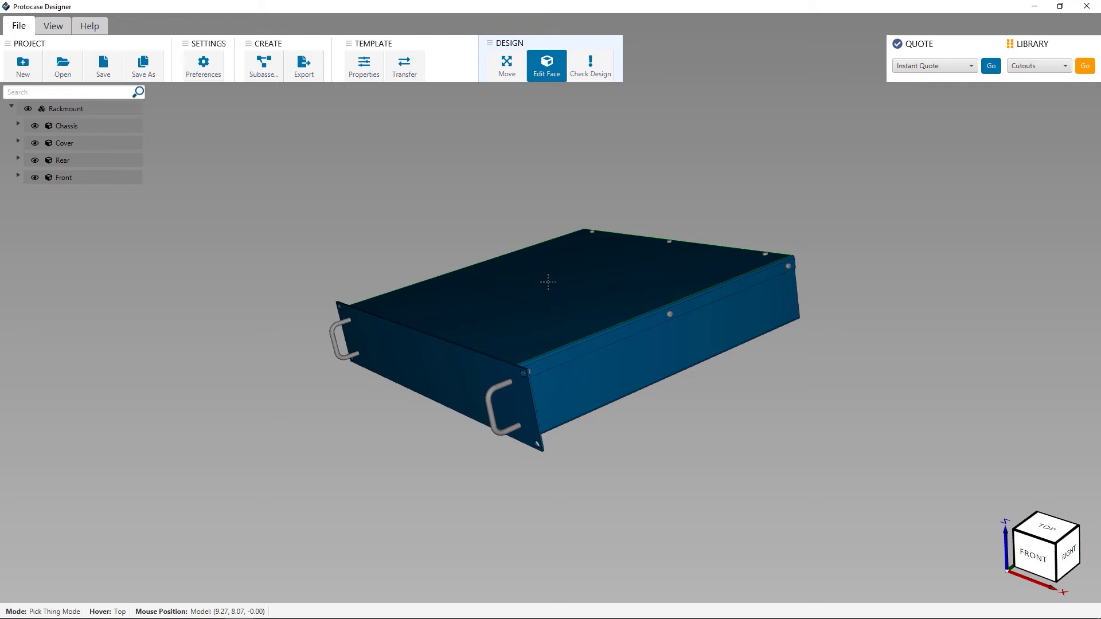
{"action": "left_click", "coordinate": [552, 284]}
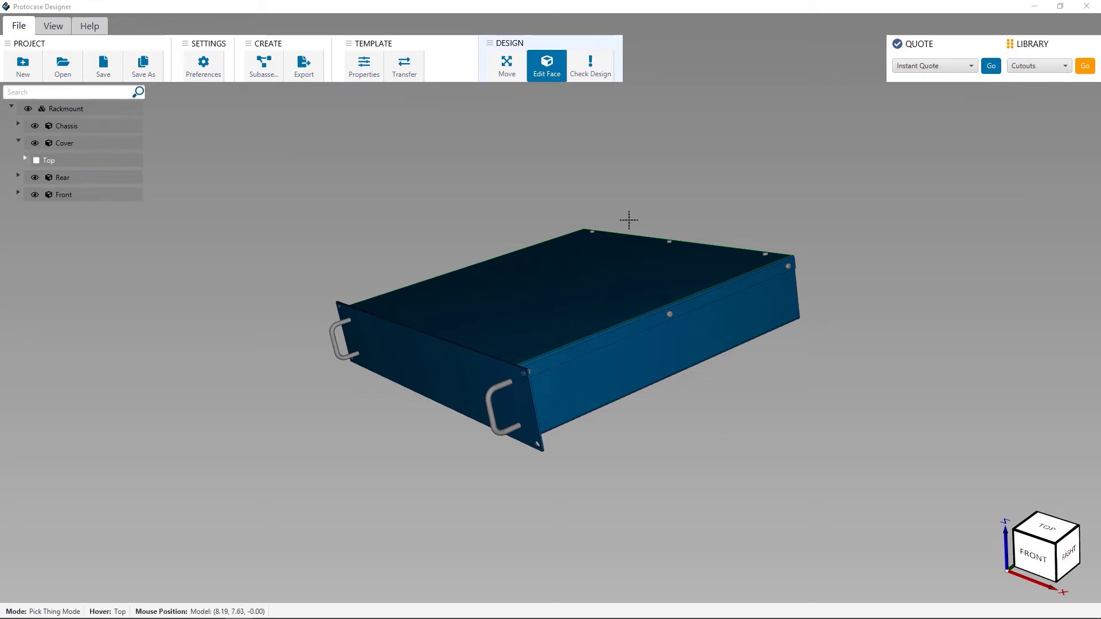
{"action": "scroll", "coordinate": [438, 325], "scroll_direction": "down", "scroll_amount": 1}
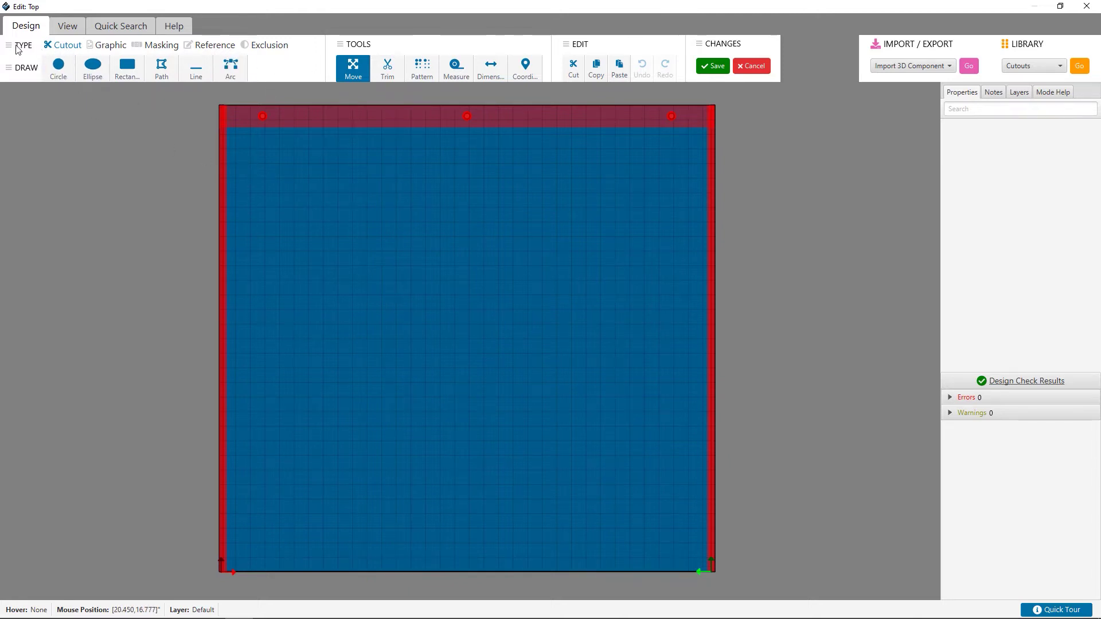
{"action": "left_click", "coordinate": [110, 45]}
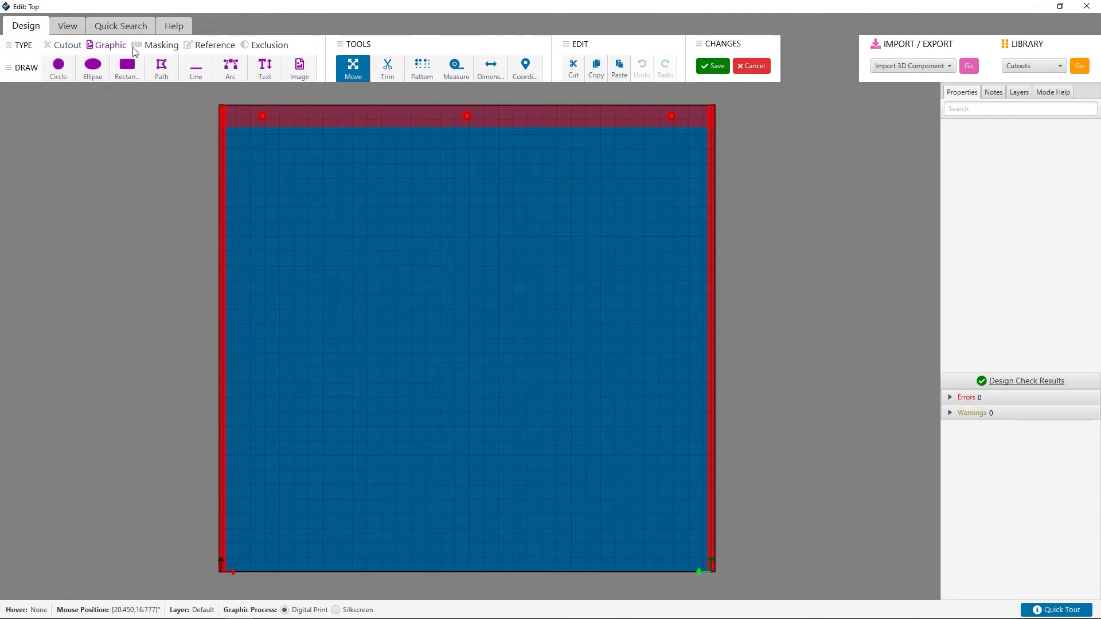
{"action": "left_click", "coordinate": [156, 47]}
Cycle through Exclusion, Masking and Graphic types, settle on Cutout, and pick the Rectangle tool
{"action": "left_click", "coordinate": [261, 47]}
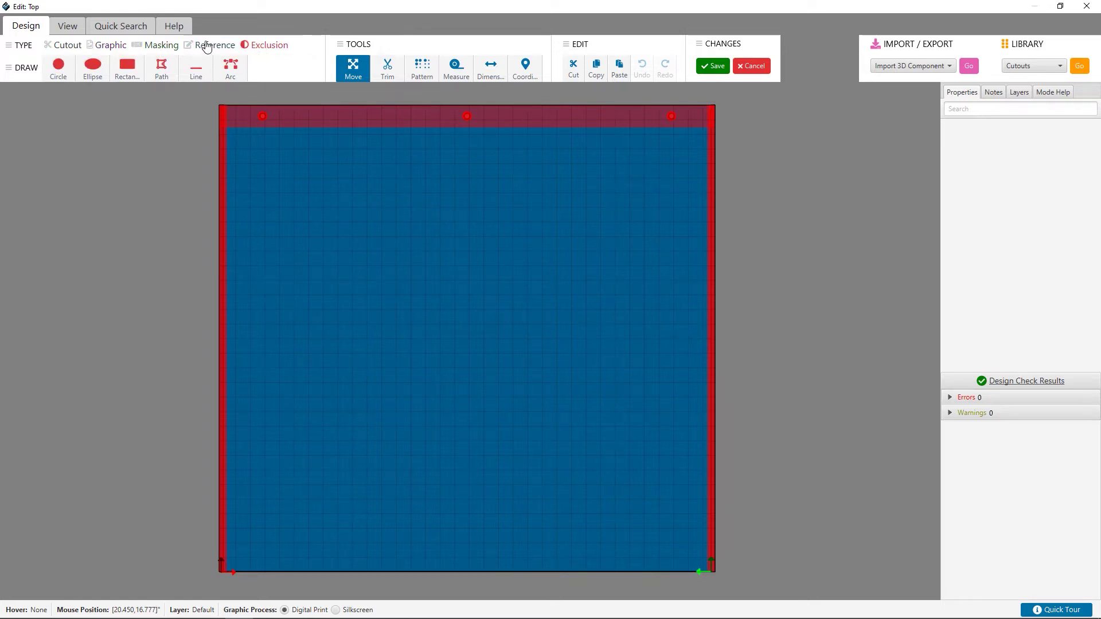
{"action": "left_click", "coordinate": [160, 47]}
{"action": "left_click", "coordinate": [62, 47]}
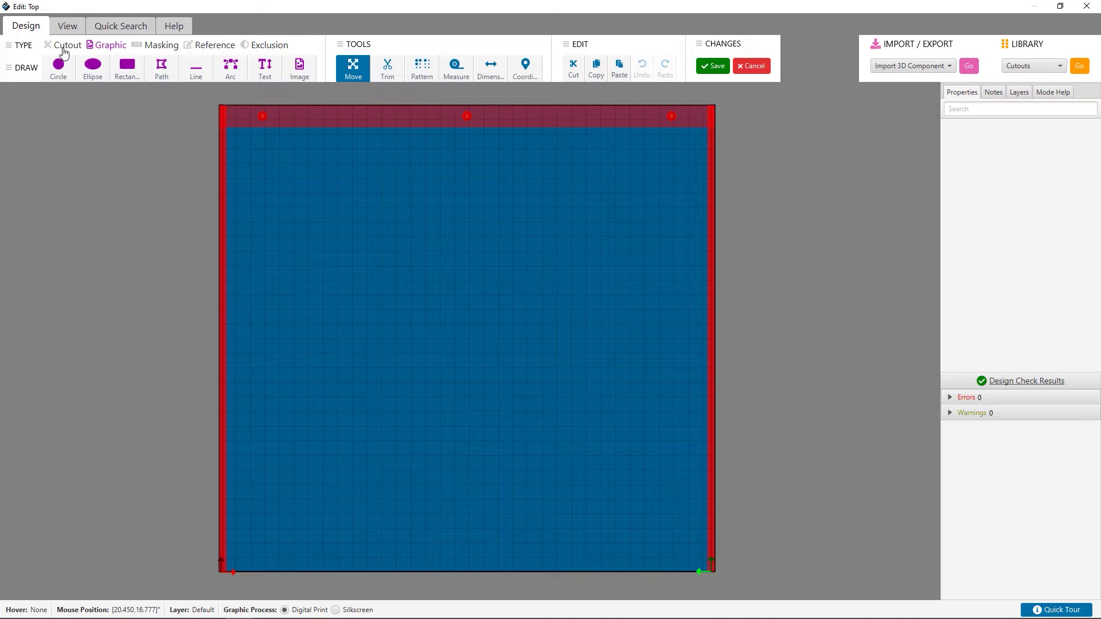
{"action": "left_click", "coordinate": [111, 48]}
{"action": "left_click", "coordinate": [160, 46]}
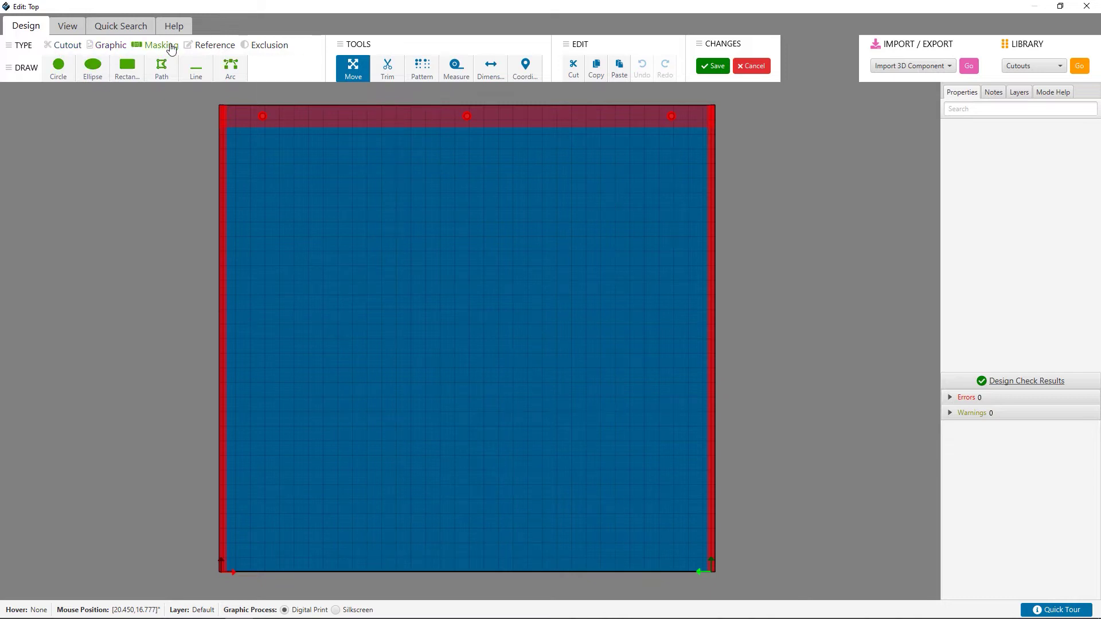
{"action": "left_click", "coordinate": [110, 47]}
{"action": "left_click", "coordinate": [62, 45]}
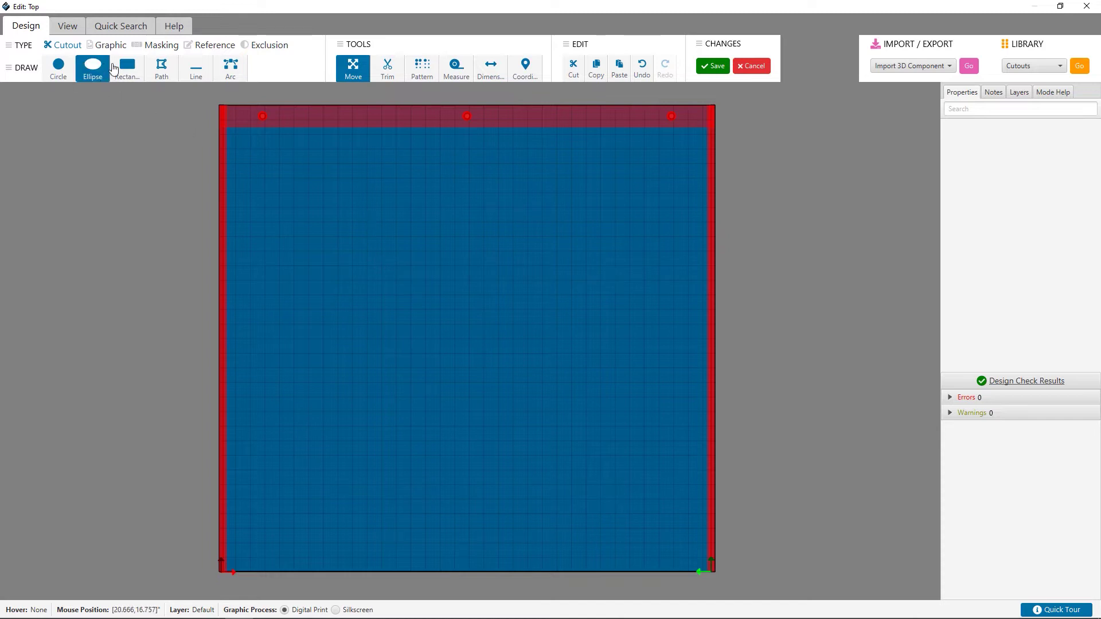
{"action": "left_click", "coordinate": [59, 68]}
Draw a 6.5-inch-wide rectangular cutout on the Top face
{"action": "left_click", "coordinate": [123, 69]}
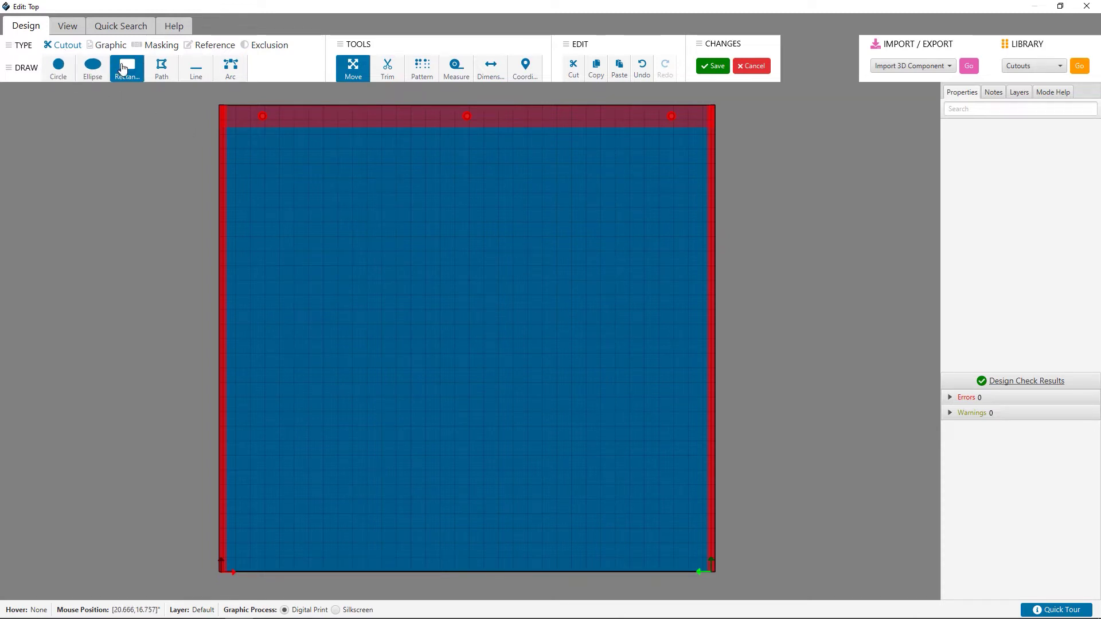
{"action": "left_click_drag", "start_coordinate": [367, 237], "coordinate": [557, 324]}
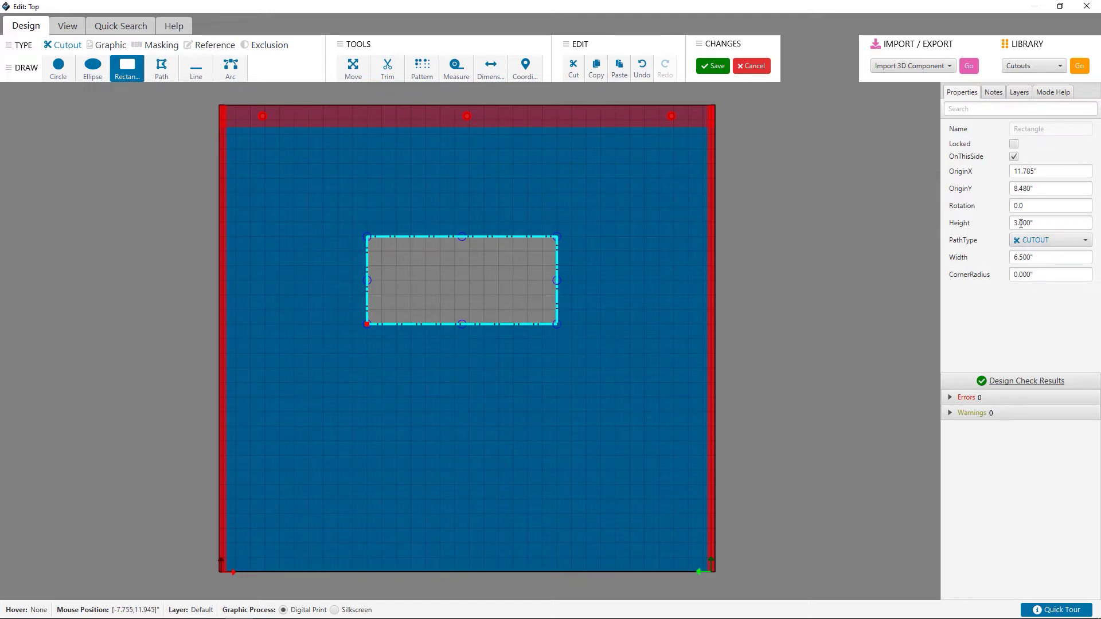
{"action": "left_click", "coordinate": [1048, 223]}
{"action": "left_click", "coordinate": [1005, 109]}
{"action": "type", "text": "height"}
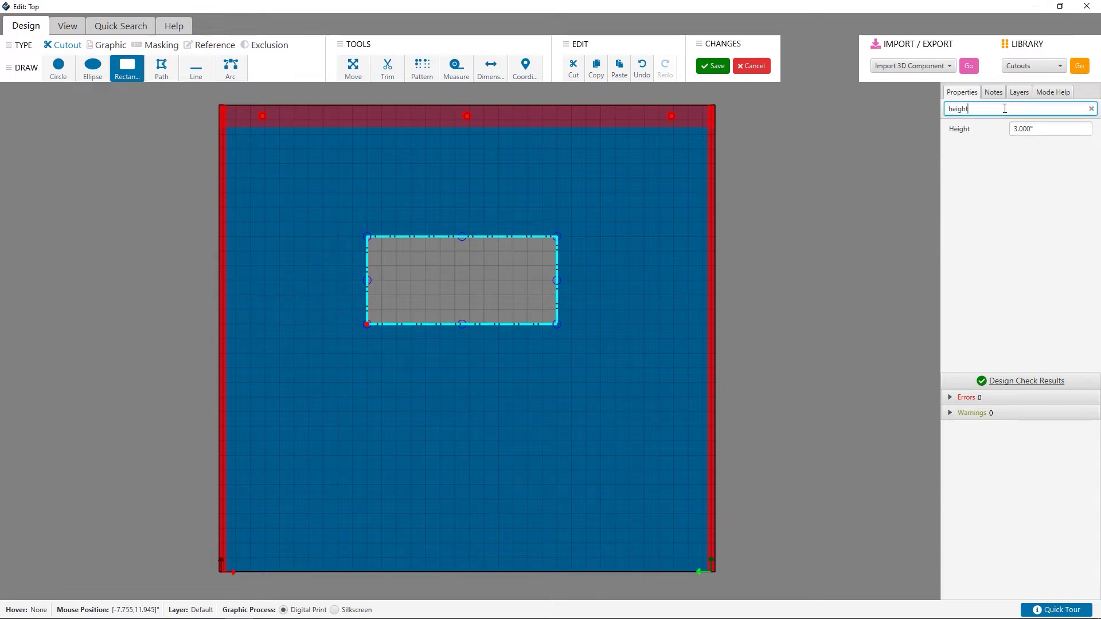
Set the cutout's height to 5, then to 50 mm, and clear the property search
{"action": "triple_click", "coordinate": [1052, 130]}
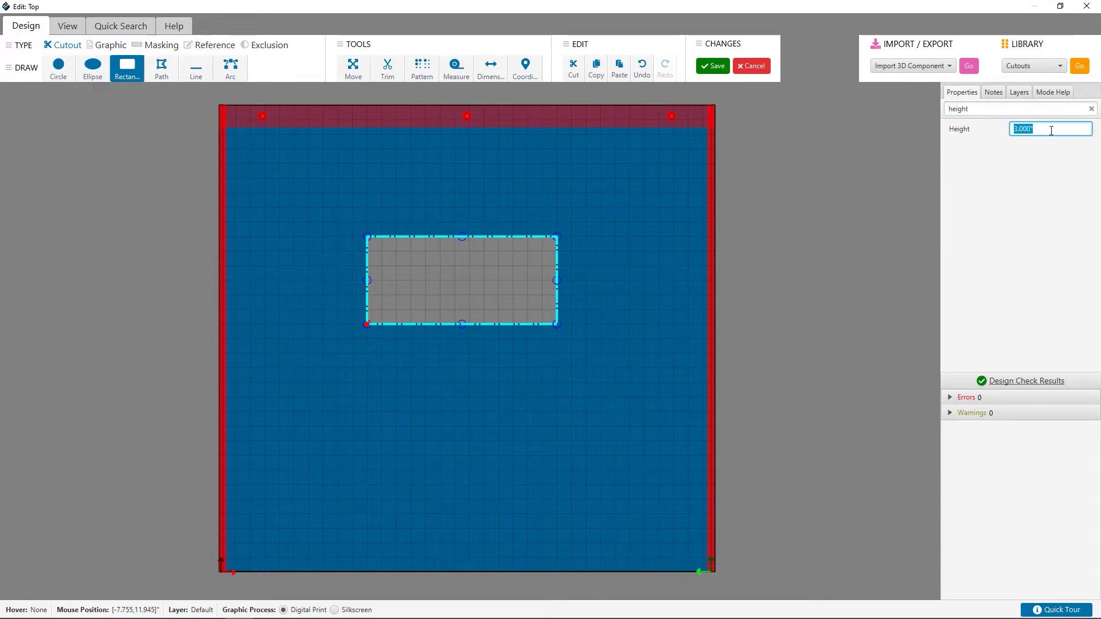
{"action": "type", "text": "5"}
{"action": "type", "text": ".000\""}
{"action": "key", "text": "Return"}
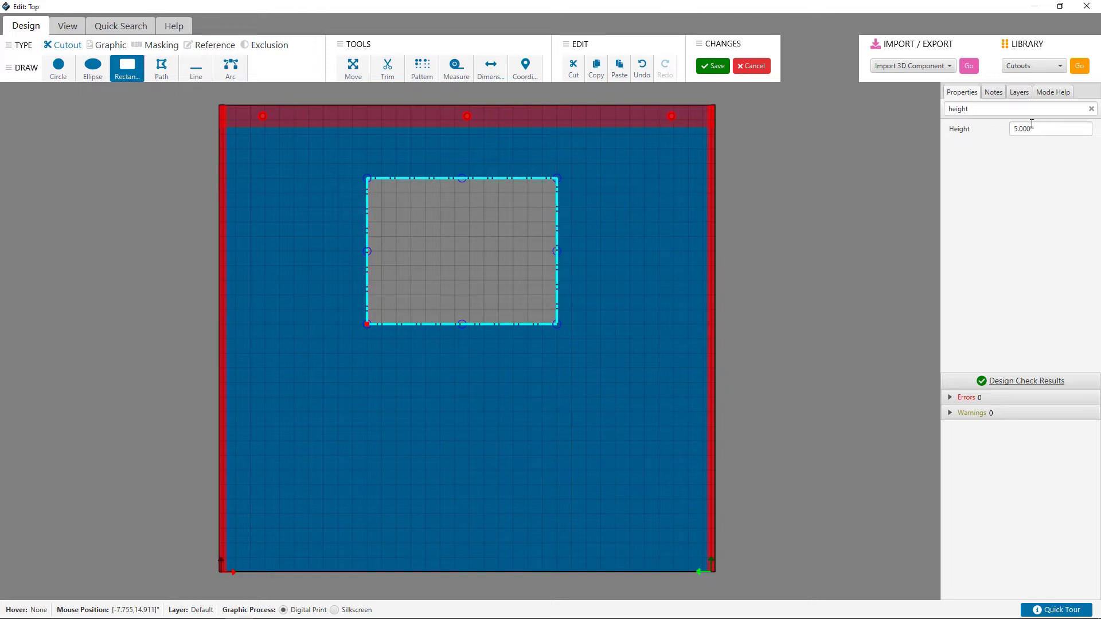
{"action": "key", "text": "Escape"}
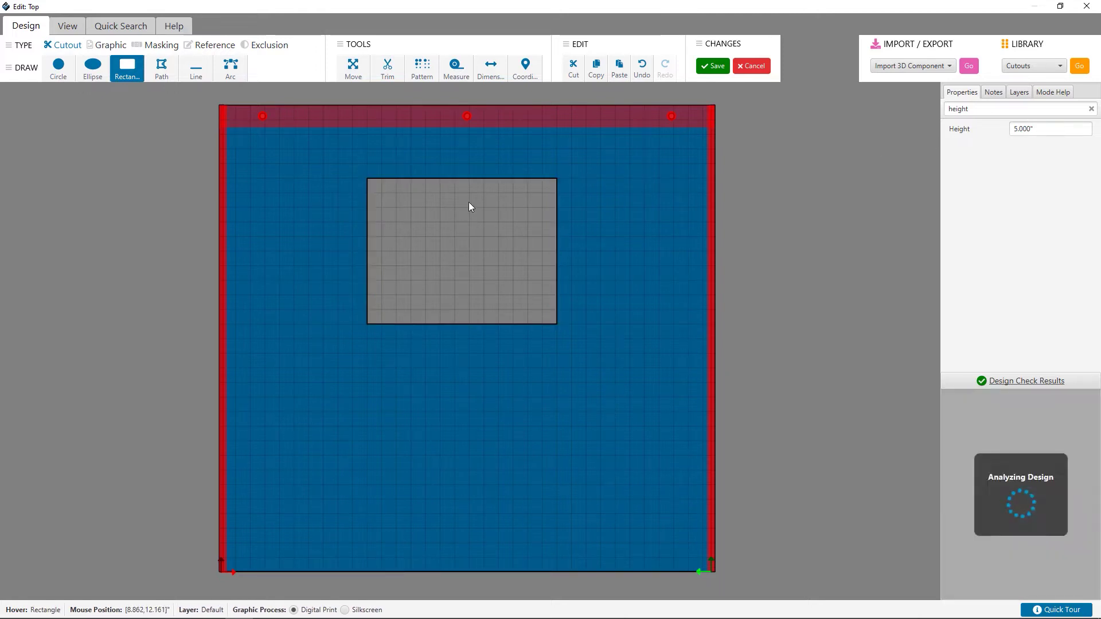
{"action": "key", "text": "Escape"}
{"action": "left_click_drag", "start_coordinate": [643, 195], "coordinate": [450, 263]}
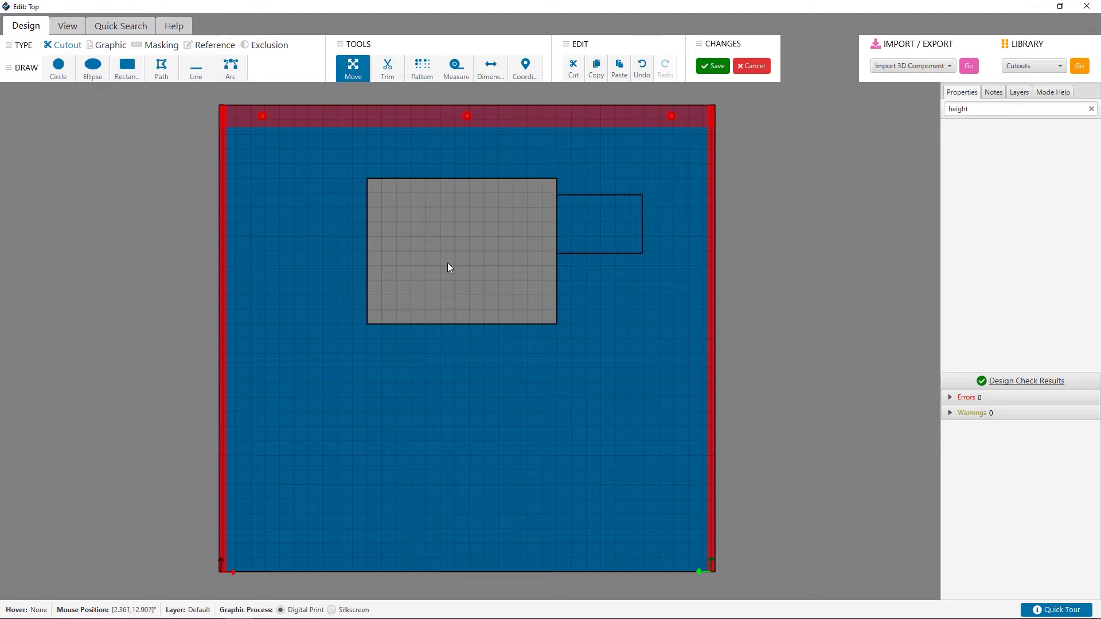
{"action": "left_click", "coordinate": [1059, 127]}
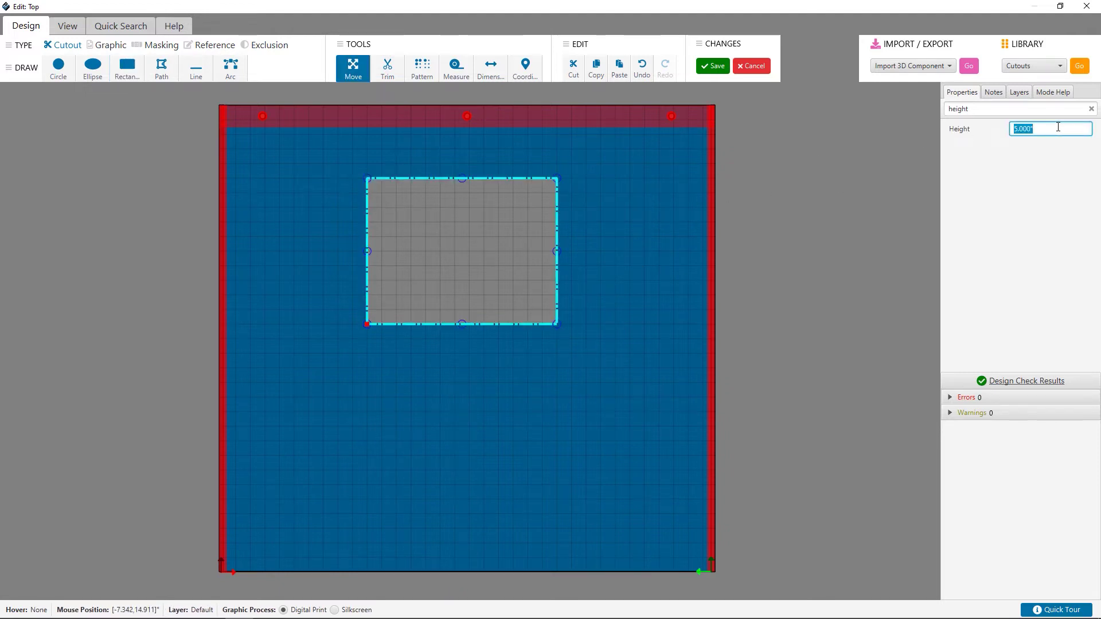
{"action": "type", "text": "mm"}
{"action": "key", "text": "Return"}
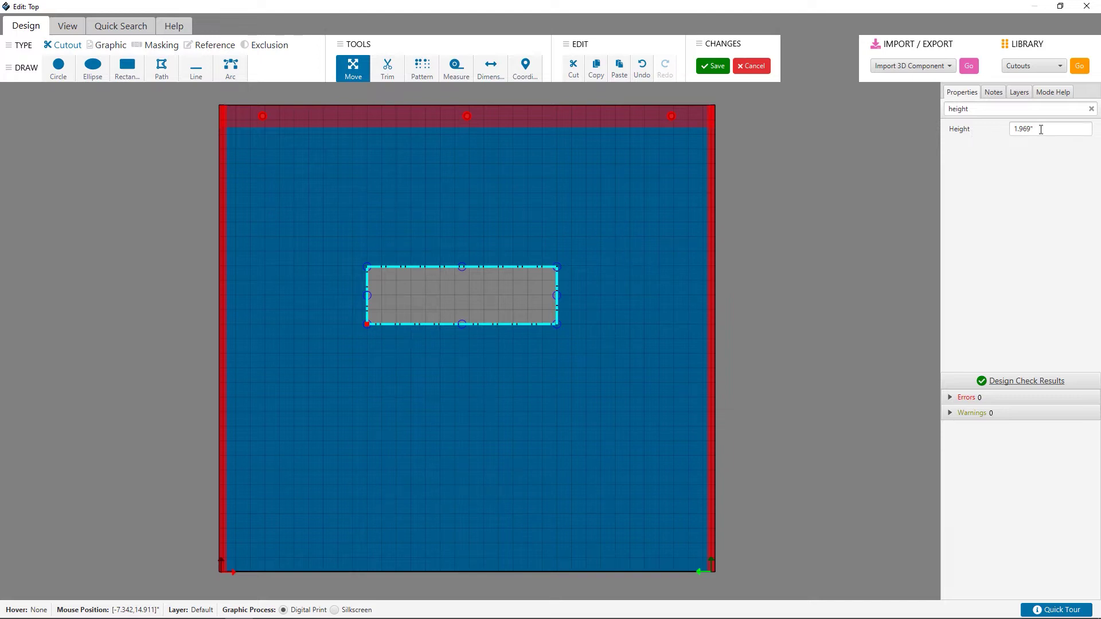
{"action": "left_click", "coordinate": [1092, 110]}
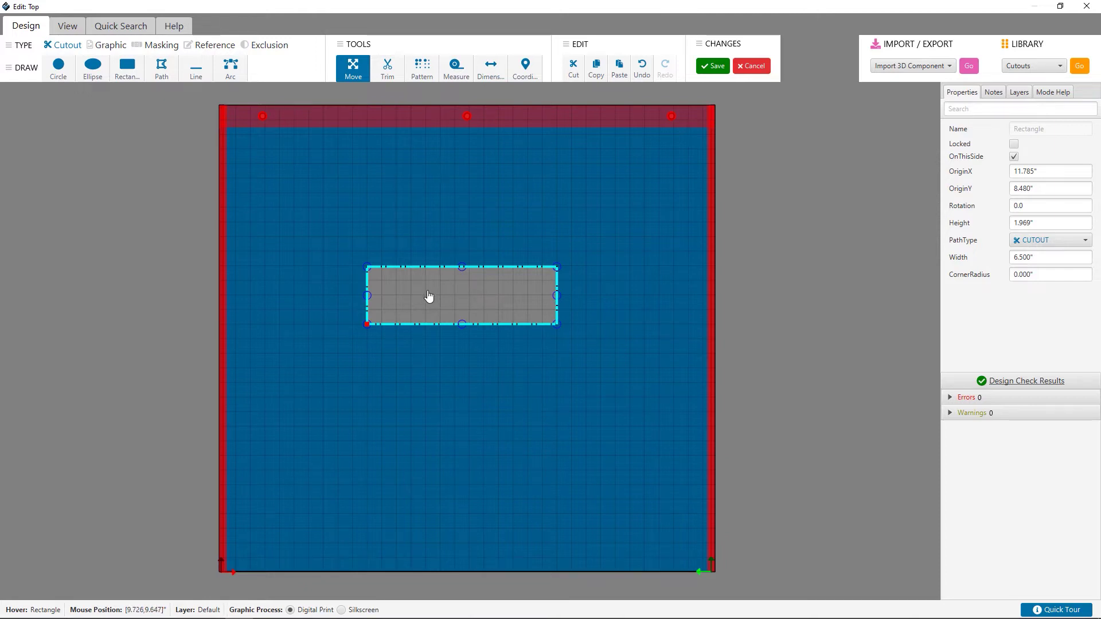
Change the rectangle's feature type from cutout to graphic
{"action": "left_click", "coordinate": [1083, 243]}
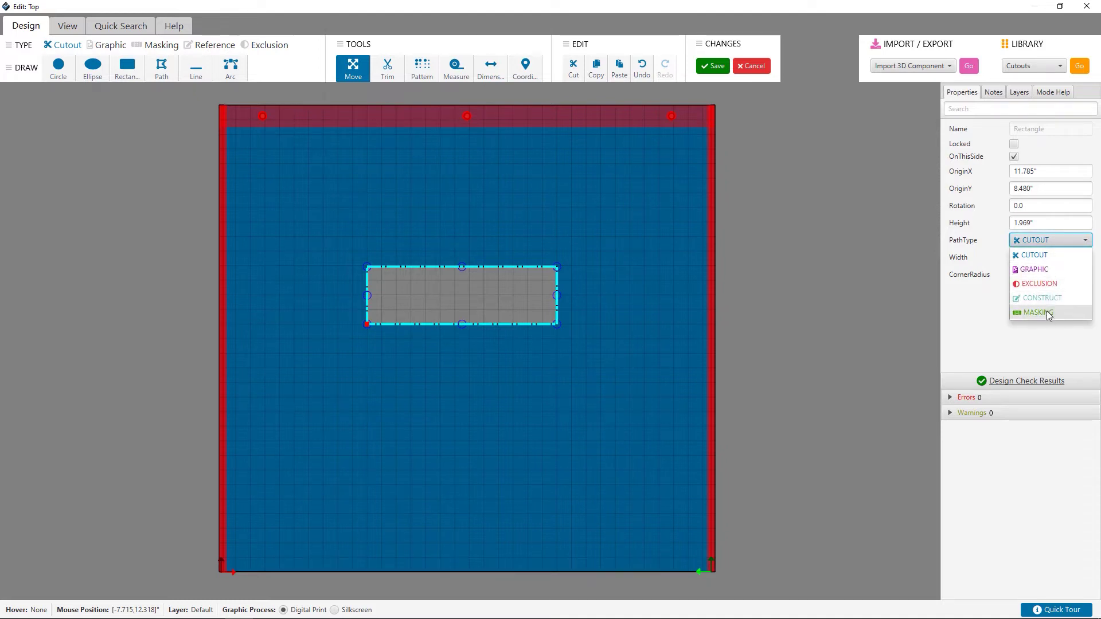
{"action": "left_click", "coordinate": [1056, 269]}
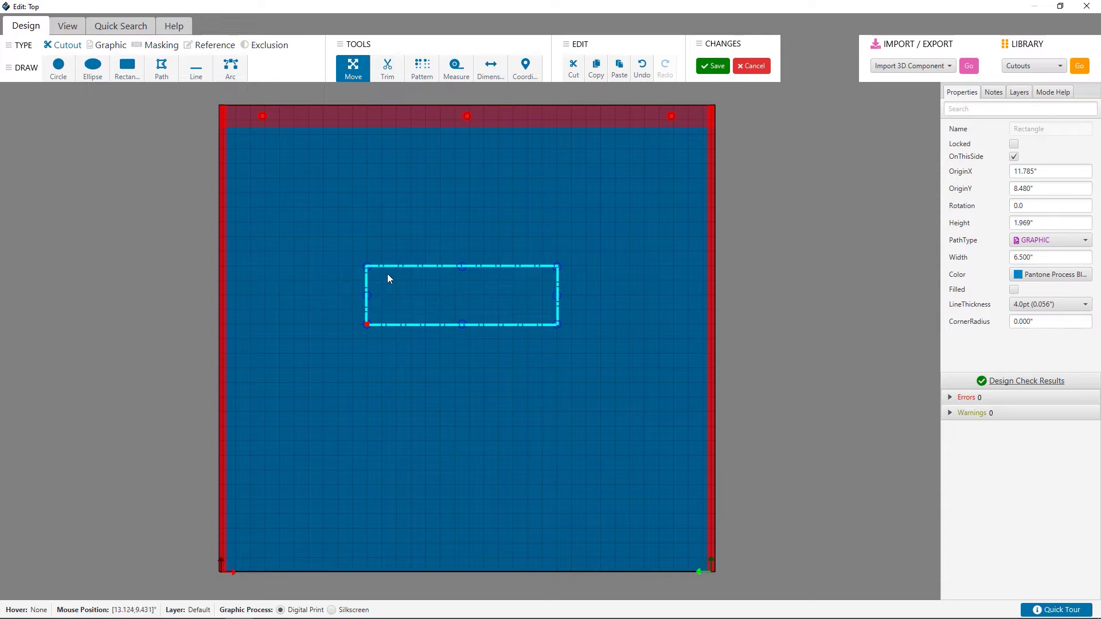
{"action": "left_click_drag", "start_coordinate": [352, 255], "coordinate": [631, 343]}
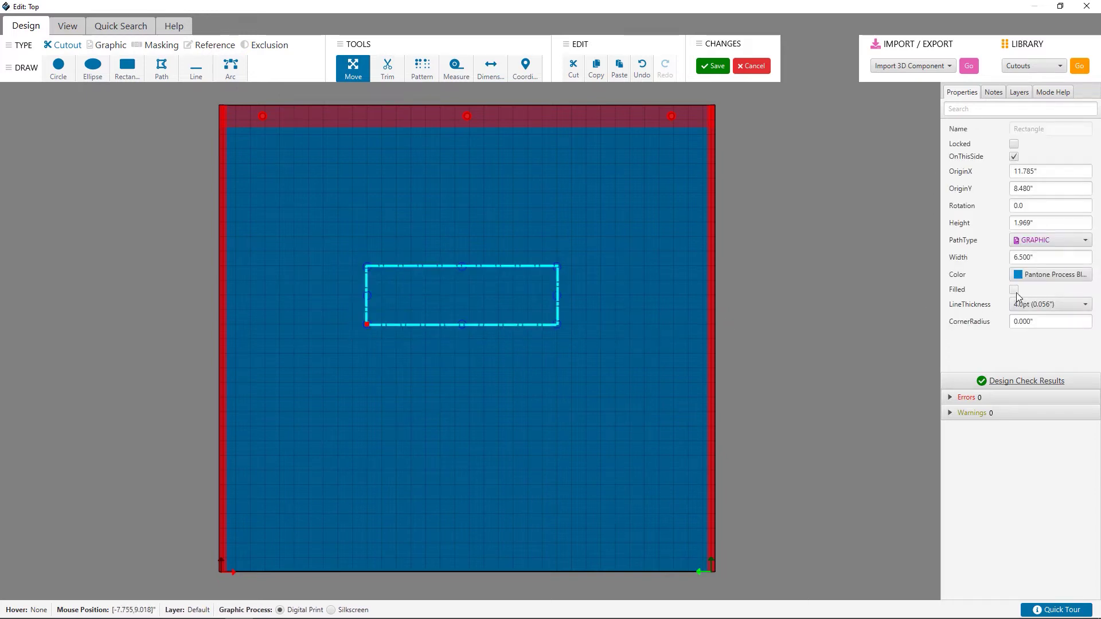
Give the rectangle graphic a bright green (#54EF31) custom colour
{"action": "left_click", "coordinate": [1014, 290]}
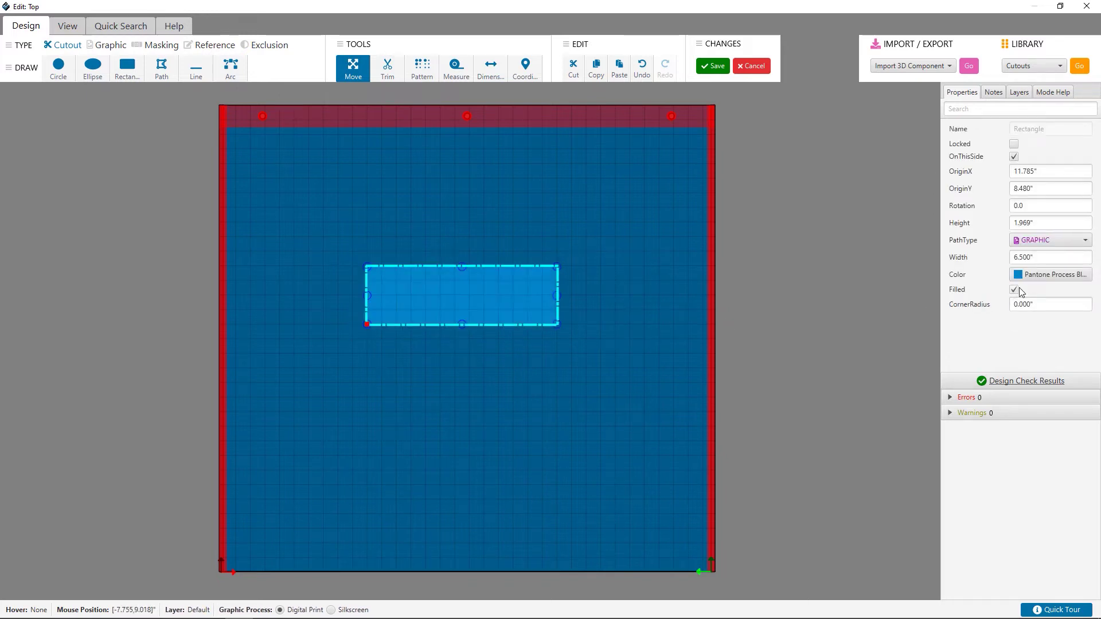
{"action": "left_click", "coordinate": [1049, 277]}
{"action": "mouse_move", "coordinate": [571, 248]}
{"action": "left_mouse_down"}
{"action": "mouse_move", "coordinate": [547, 248]}
{"action": "mouse_move", "coordinate": [602, 263]}
{"action": "left_mouse_up"}
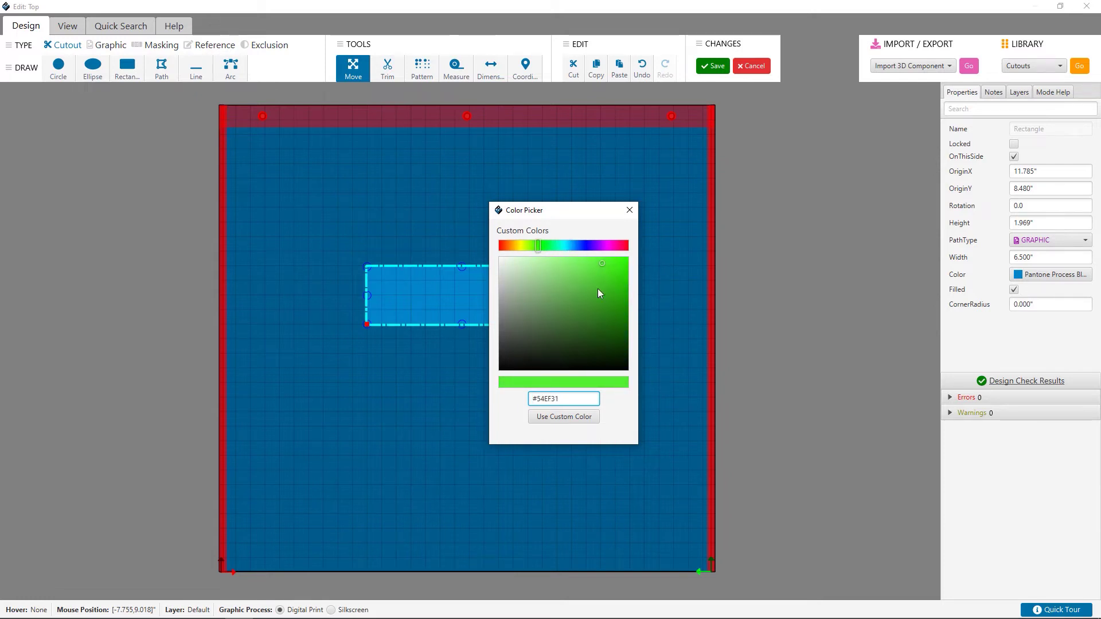
{"action": "left_click", "coordinate": [557, 417]}
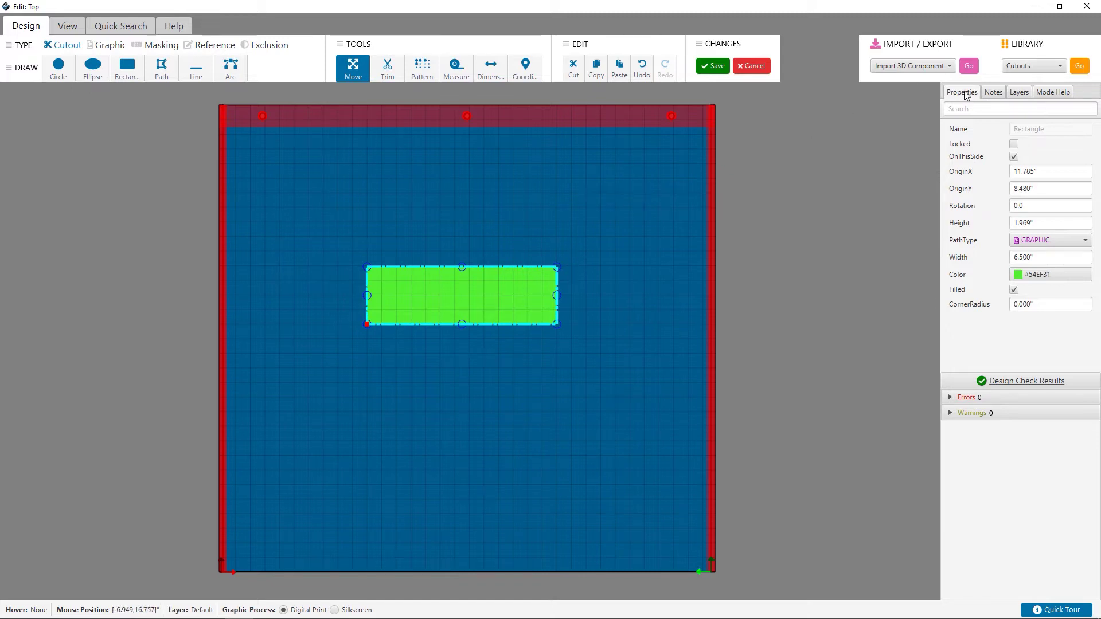
{"action": "left_click", "coordinate": [994, 92]}
Select the green rectangle and attach a new note reading 'test note'
{"action": "left_click", "coordinate": [626, 245]}
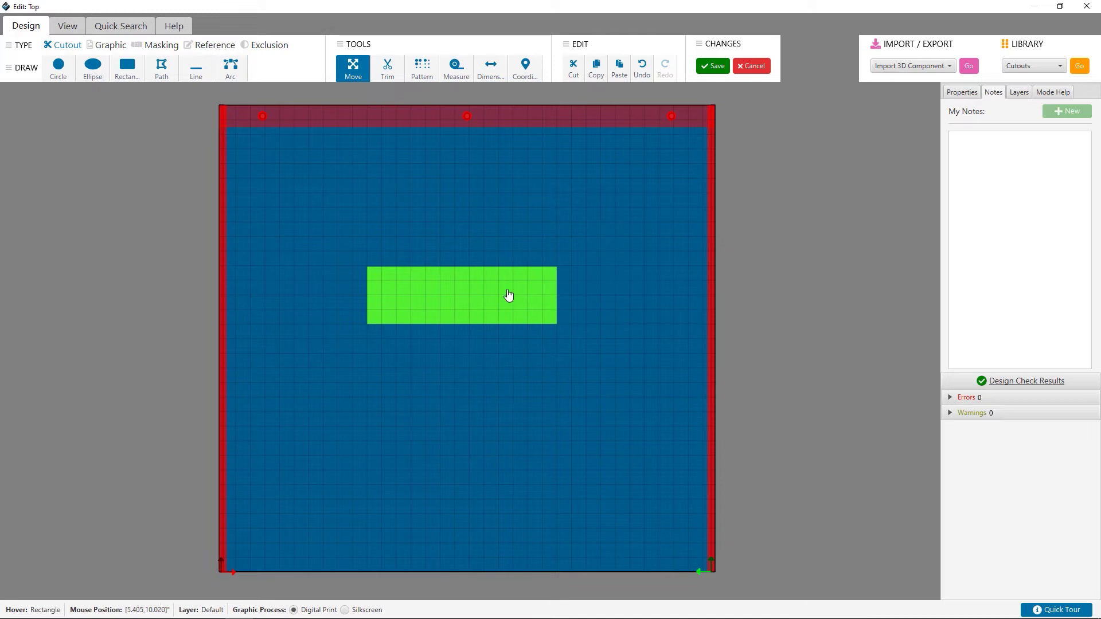
{"action": "left_click", "coordinate": [443, 291]}
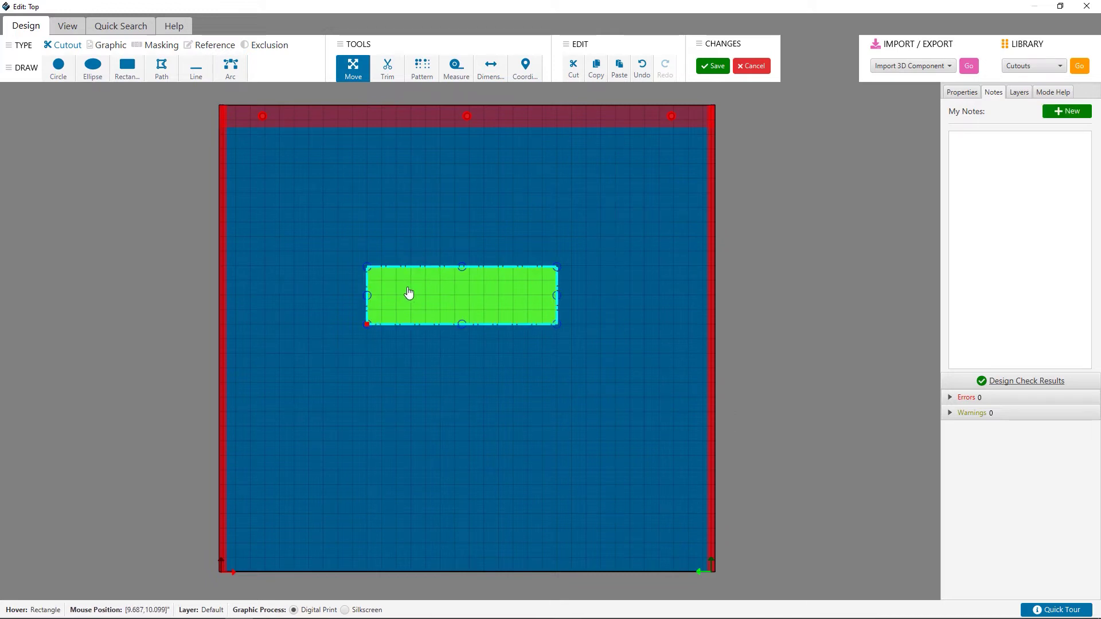
{"action": "left_click", "coordinate": [1059, 111]}
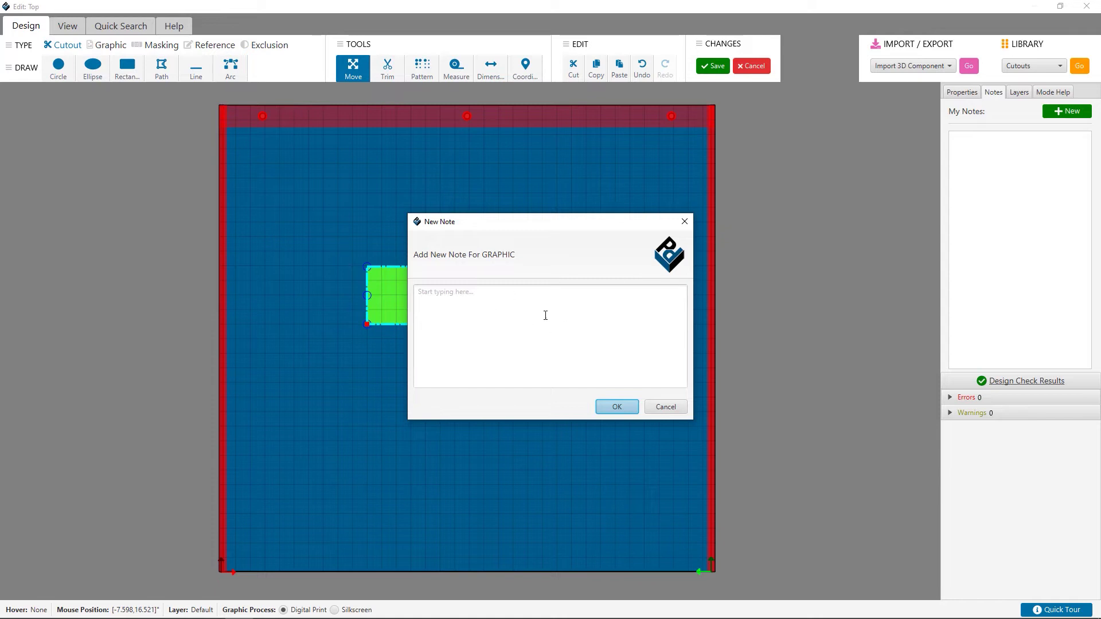
{"action": "left_click", "coordinate": [517, 320]}
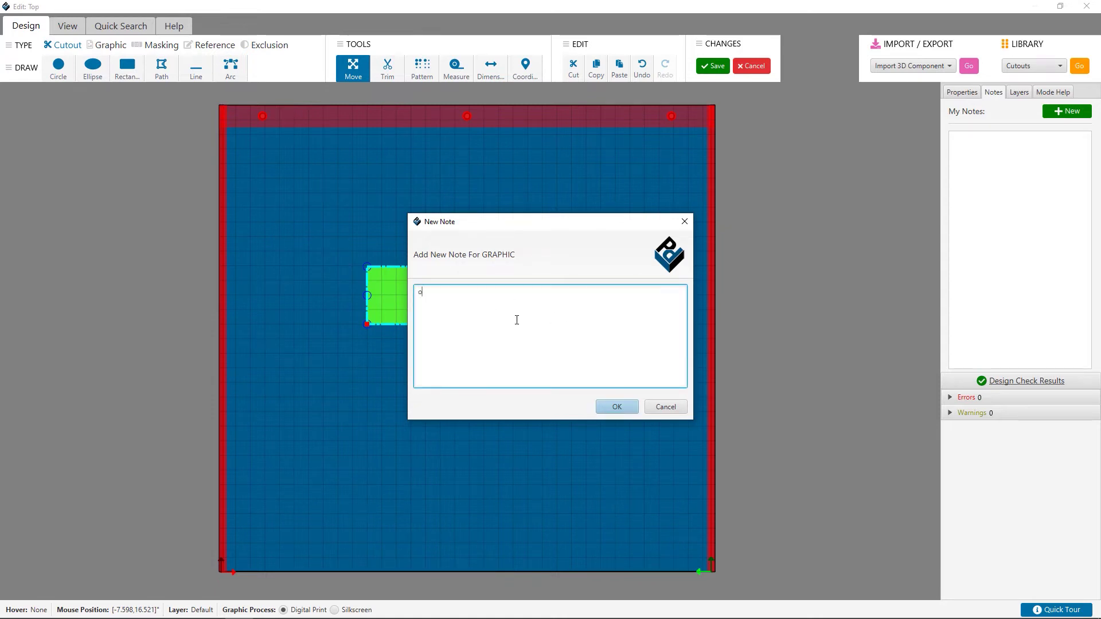
{"action": "type", "text": "est note"}
{"action": "left_click", "coordinate": [632, 410]}
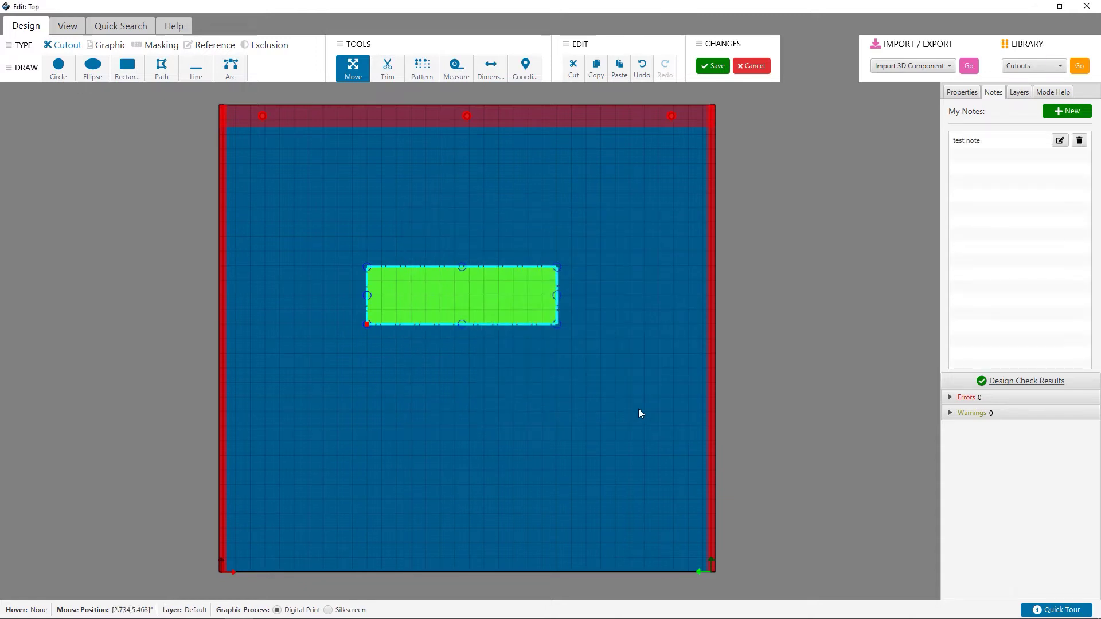
Toggle the Default layer's visibility off and on, and view the Mode Help
{"action": "left_click", "coordinate": [1019, 93]}
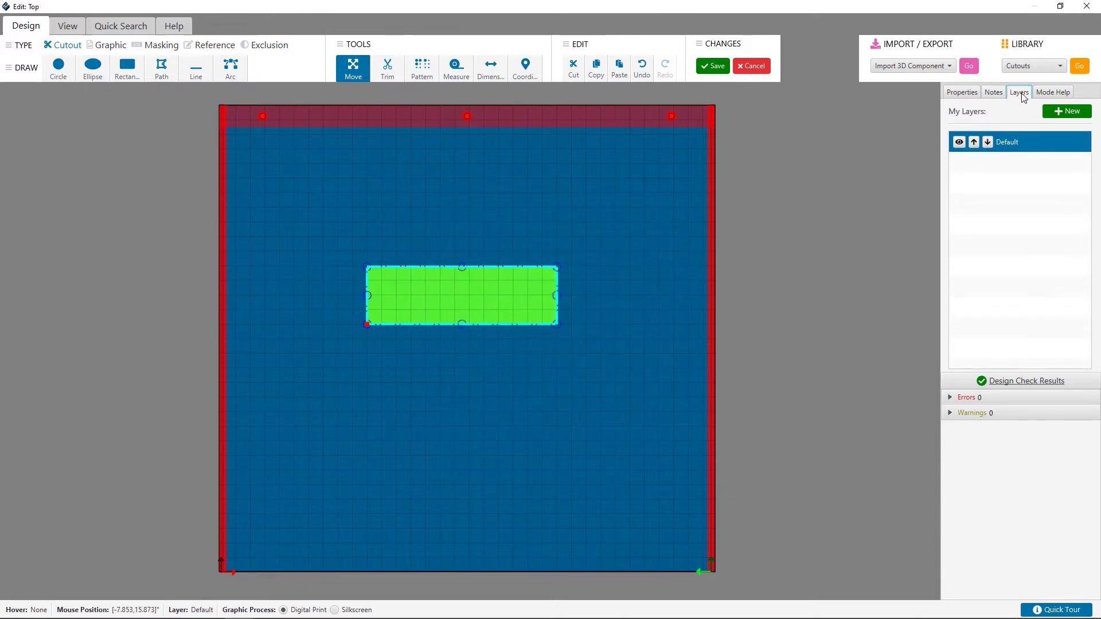
{"action": "left_click", "coordinate": [961, 142]}
{"action": "left_click", "coordinate": [959, 143]}
{"action": "left_click", "coordinate": [1059, 94]}
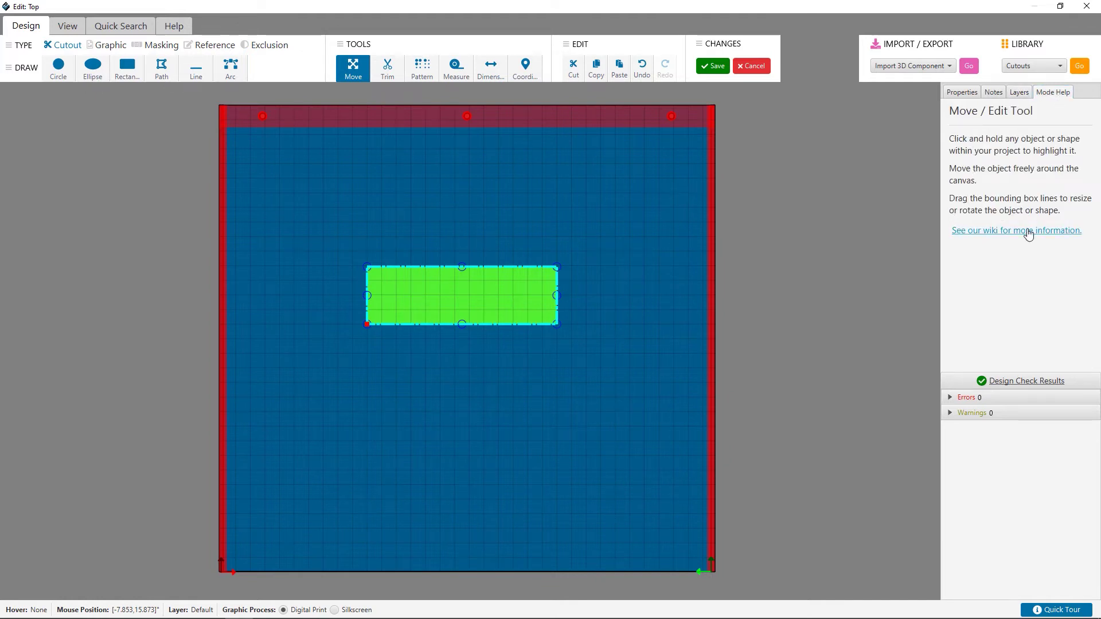
Try the Measure and Dimension tools, then delete the green rectangle
{"action": "left_click", "coordinate": [460, 76]}
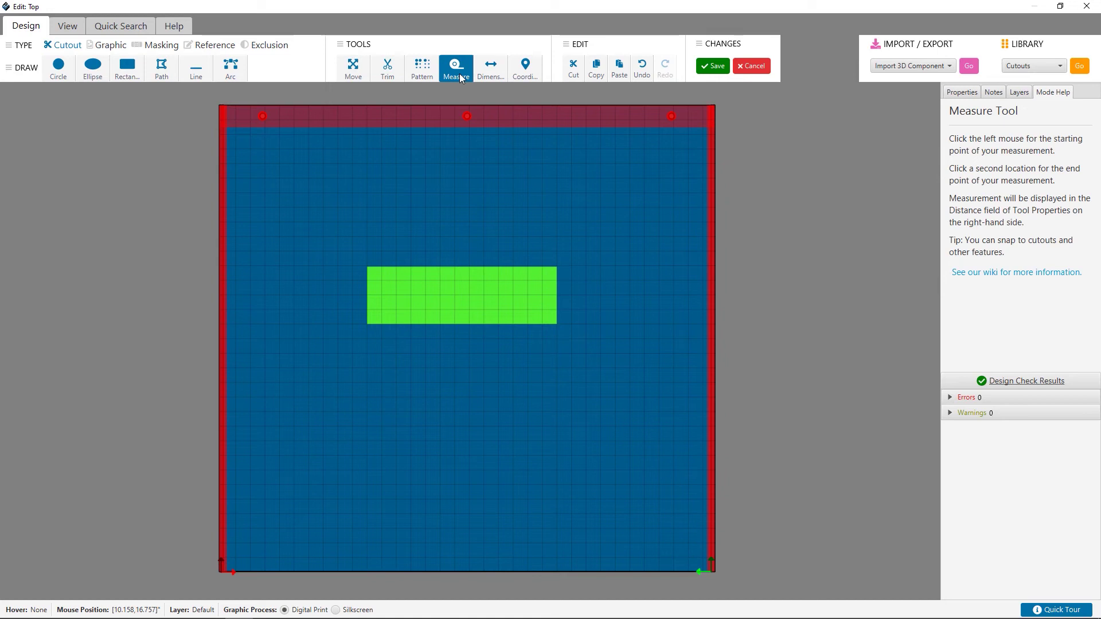
{"action": "left_click", "coordinate": [492, 77]}
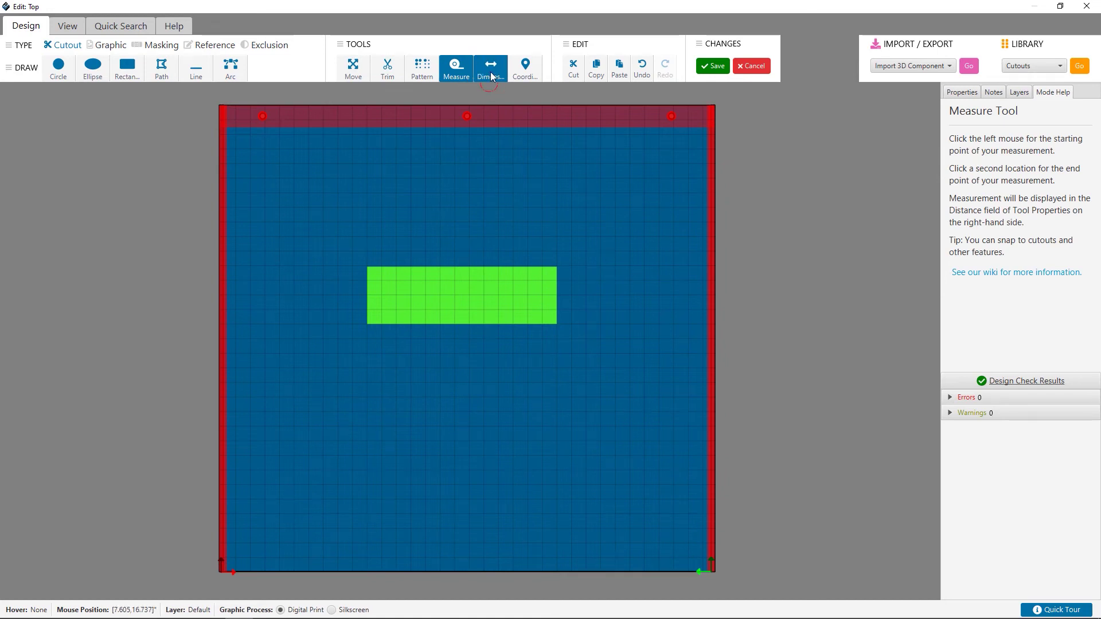
{"action": "left_click", "coordinate": [353, 68]}
{"action": "left_click_drag", "start_coordinate": [349, 252], "coordinate": [498, 315]}
{"action": "key", "text": "Delete"}
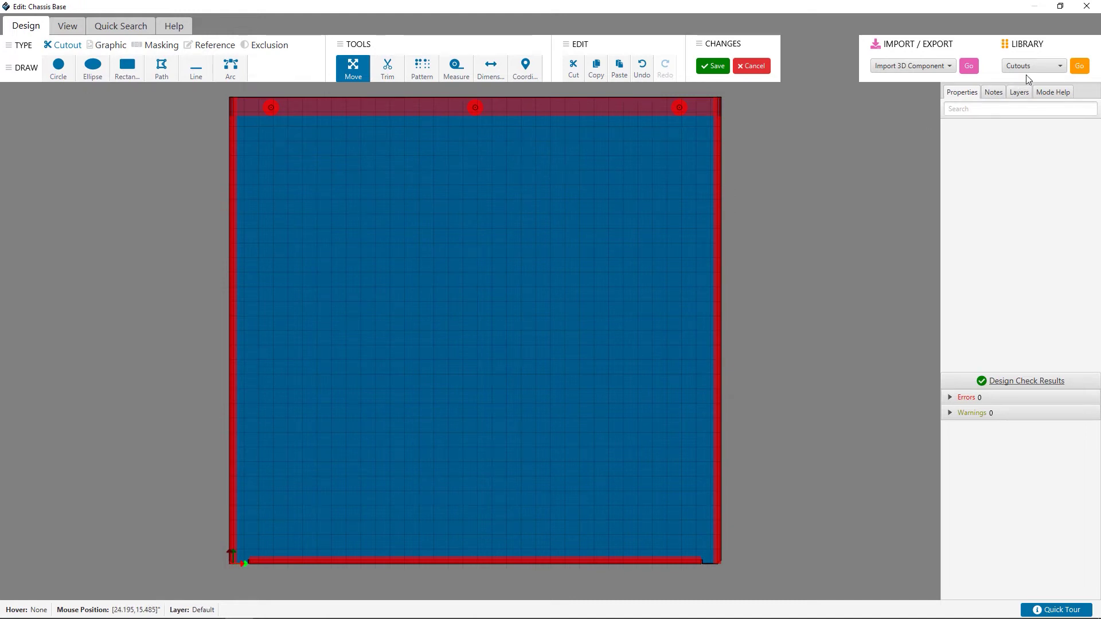
Choose Raspberry Pi 3B Simplified from the Components library's Boards folder for placement
{"action": "left_click", "coordinate": [1040, 68]}
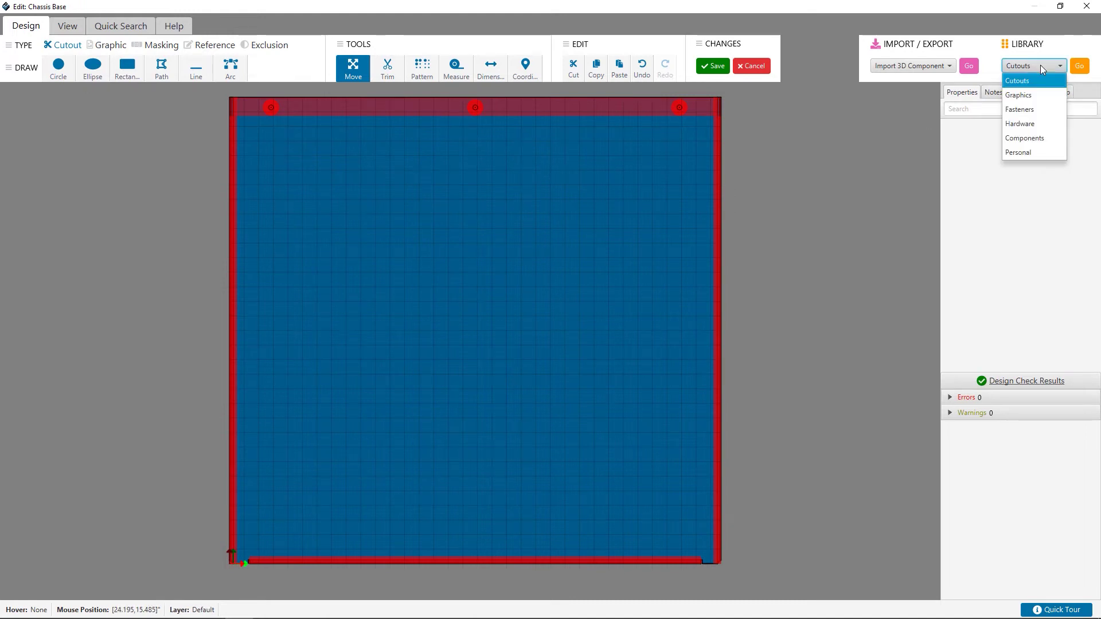
{"action": "left_click", "coordinate": [1037, 137]}
{"action": "left_click", "coordinate": [1080, 66]}
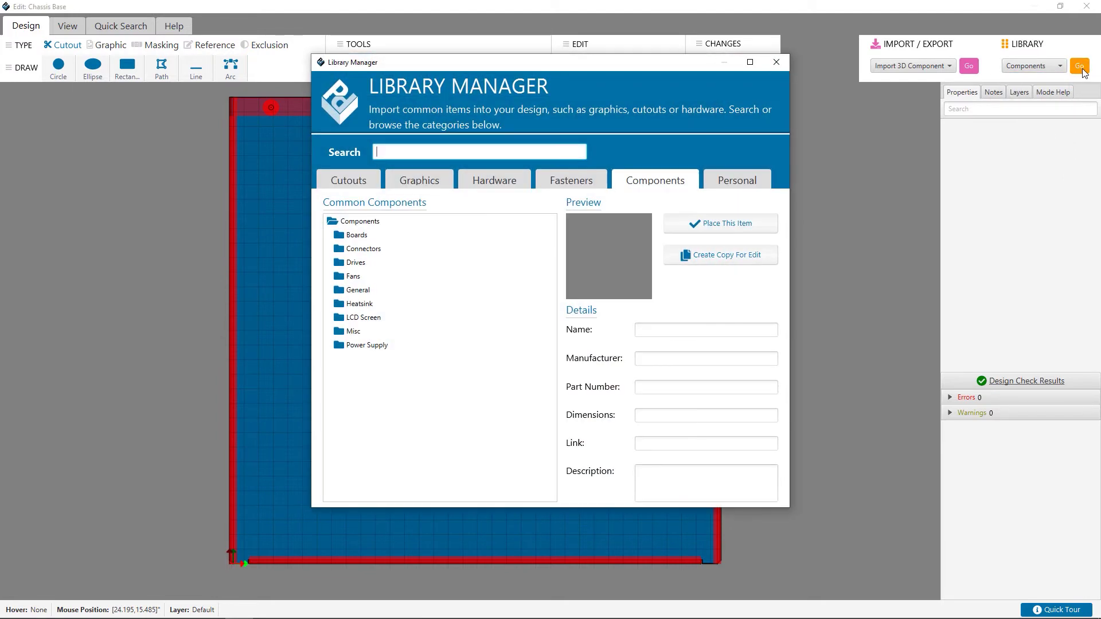
{"action": "double_click", "coordinate": [342, 239]}
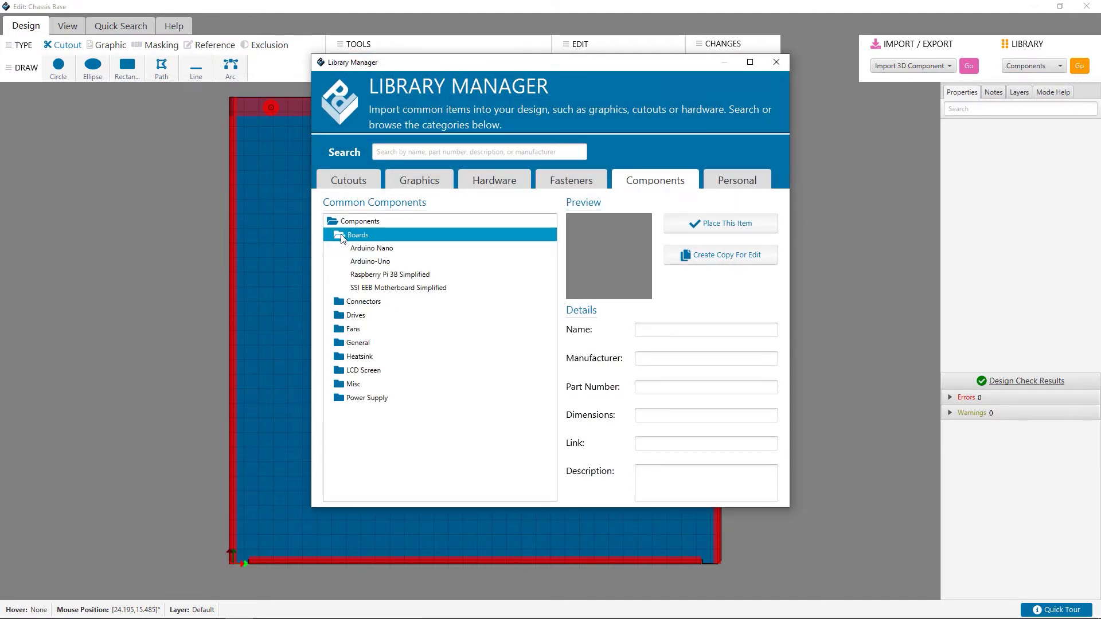
{"action": "left_click", "coordinate": [409, 275]}
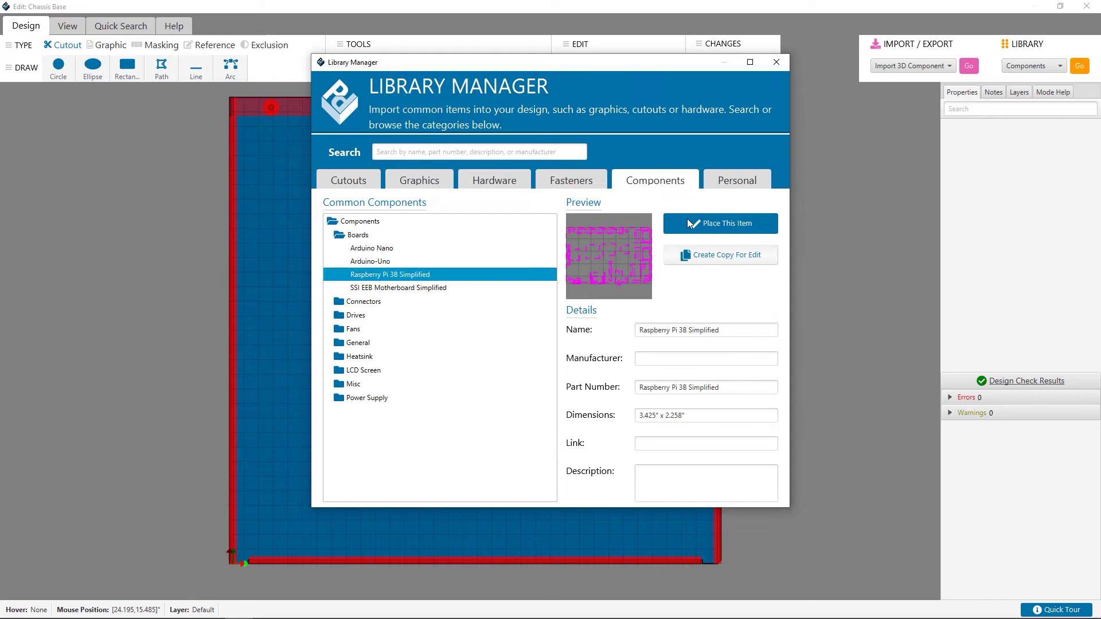
{"action": "left_click", "coordinate": [689, 220]}
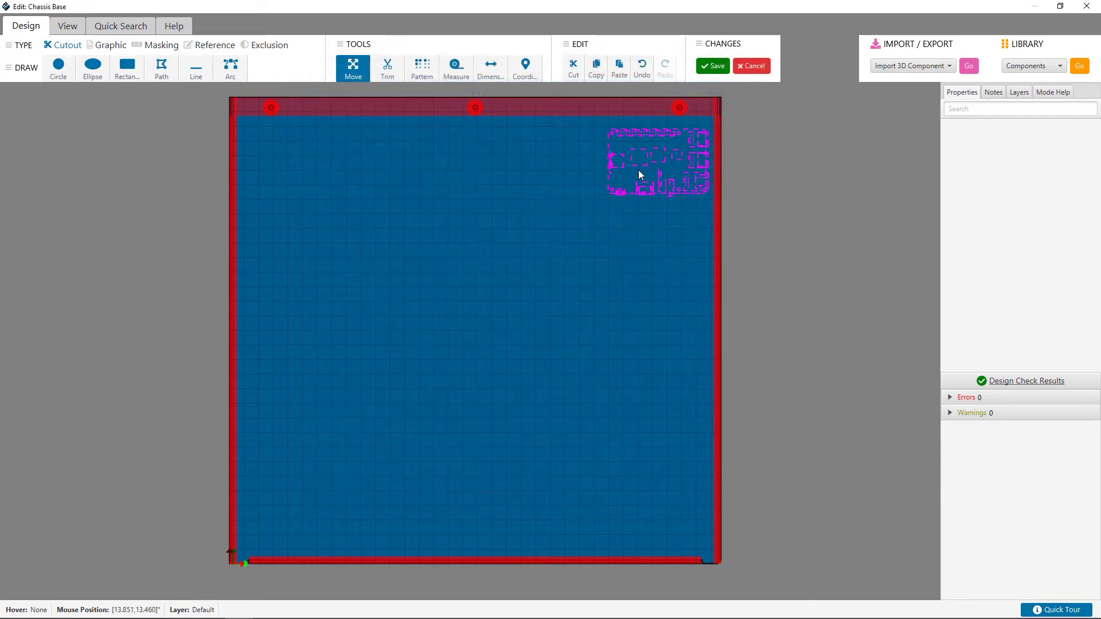
Drop the Raspberry Pi near the top-right of the base and choose a standoff
{"action": "left_click", "coordinate": [640, 162]}
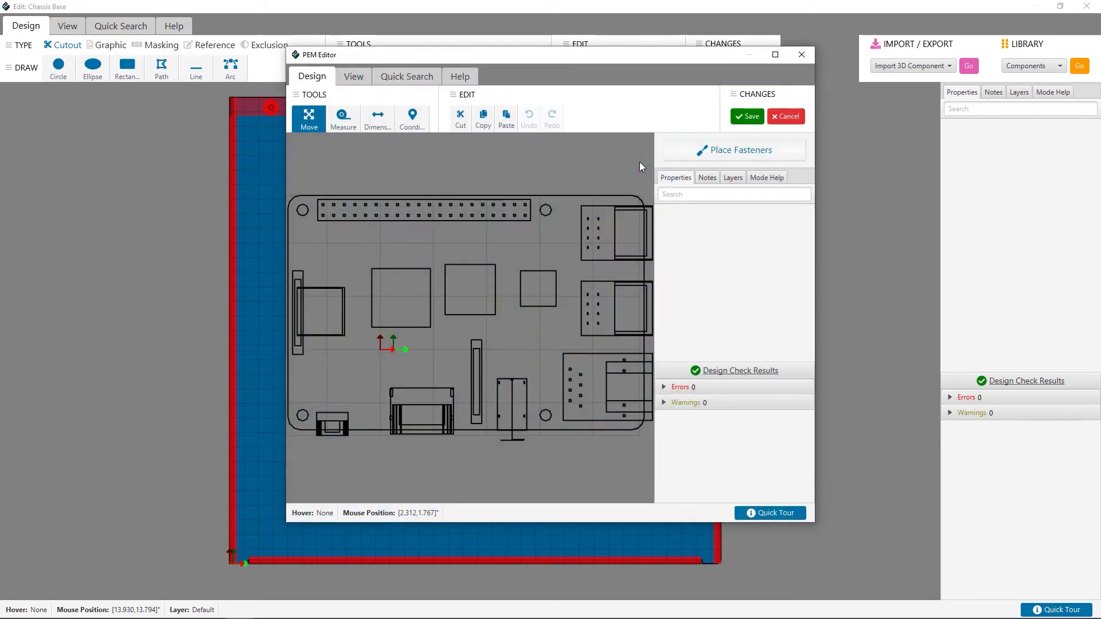
{"action": "scroll", "coordinate": [585, 121], "scroll_direction": "down", "scroll_amount": 1}
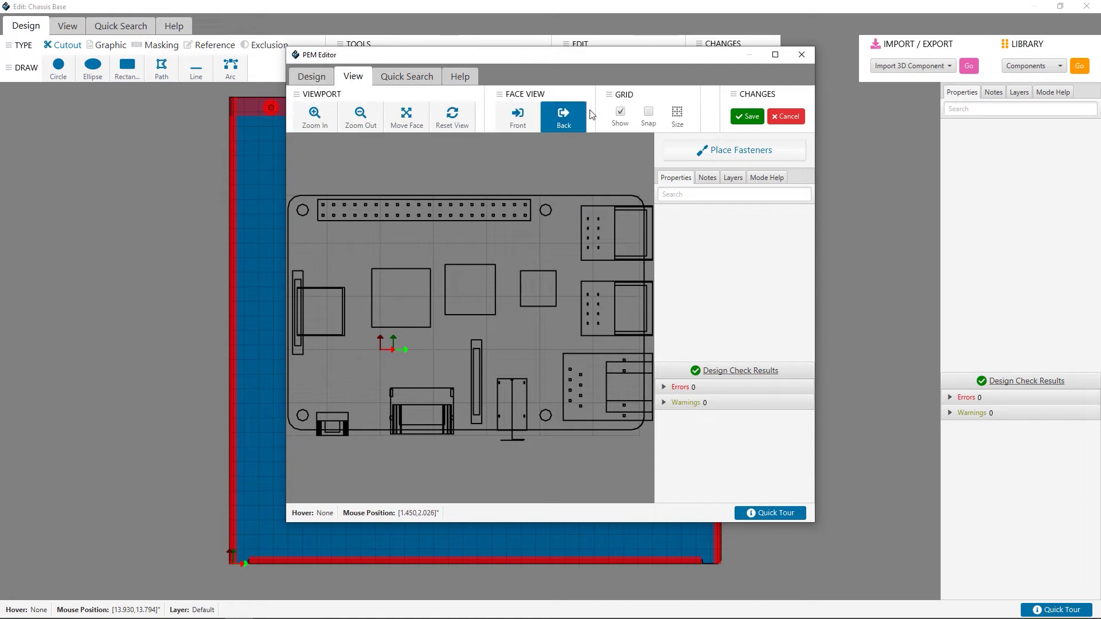
{"action": "scroll", "coordinate": [620, 121], "scroll_direction": "up", "scroll_amount": 1}
{"action": "left_click", "coordinate": [712, 154]}
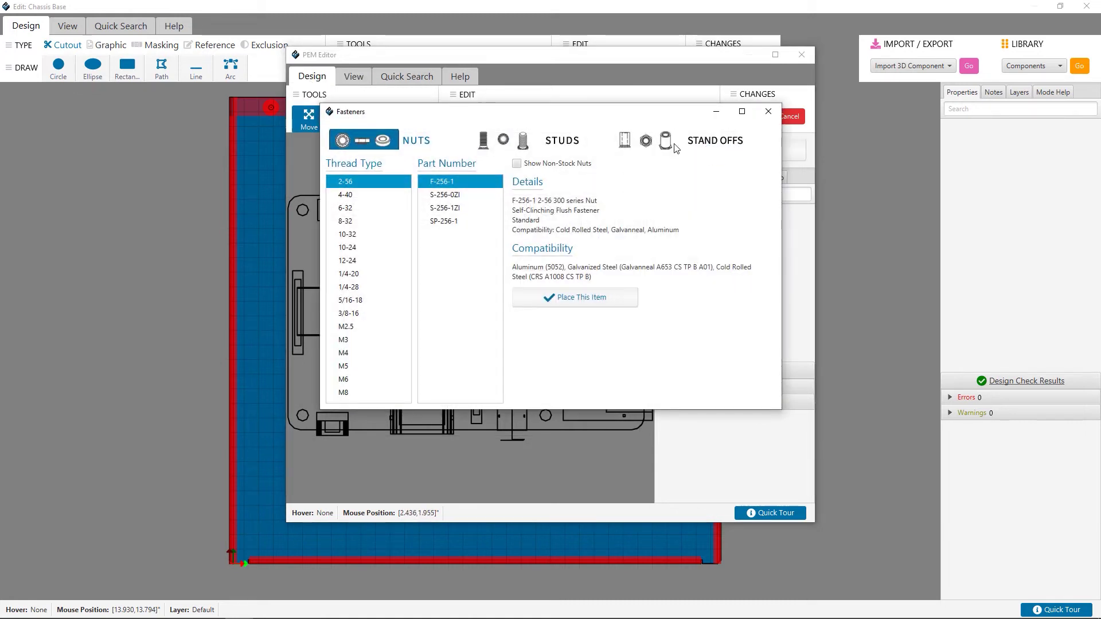
{"action": "left_click", "coordinate": [713, 148]}
{"action": "left_click", "coordinate": [696, 301]}
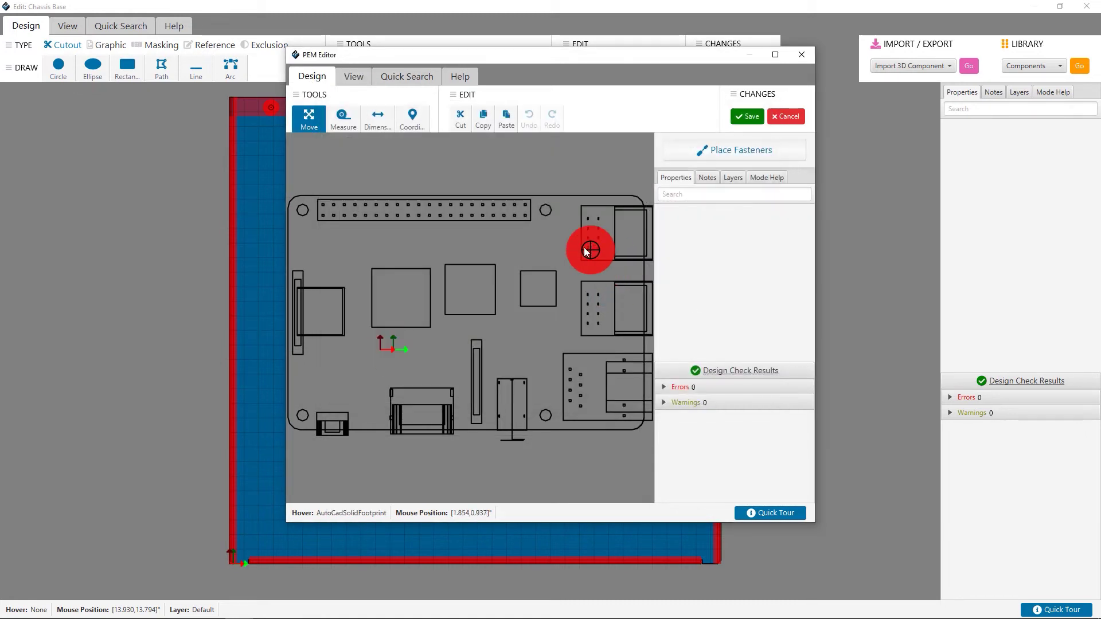
Put standoffs on all four mounting holes, save, and return to the 3D chassis
{"action": "left_click", "coordinate": [546, 210]}
{"action": "left_click", "coordinate": [545, 415]}
{"action": "left_click", "coordinate": [301, 417]}
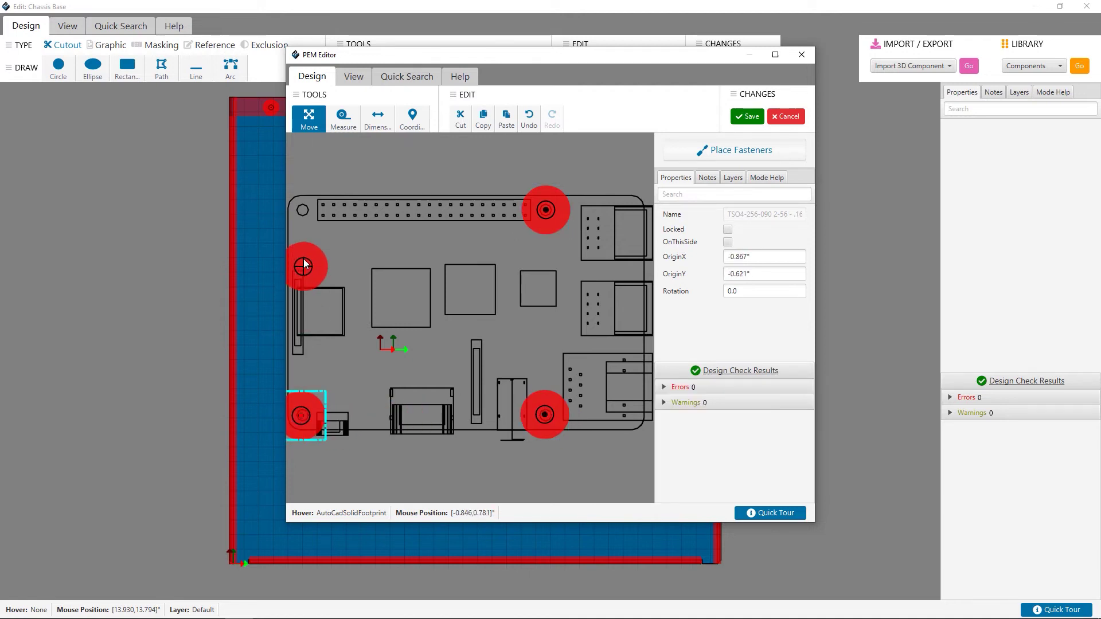
{"action": "left_click", "coordinate": [303, 210]}
{"action": "left_click", "coordinate": [749, 116]}
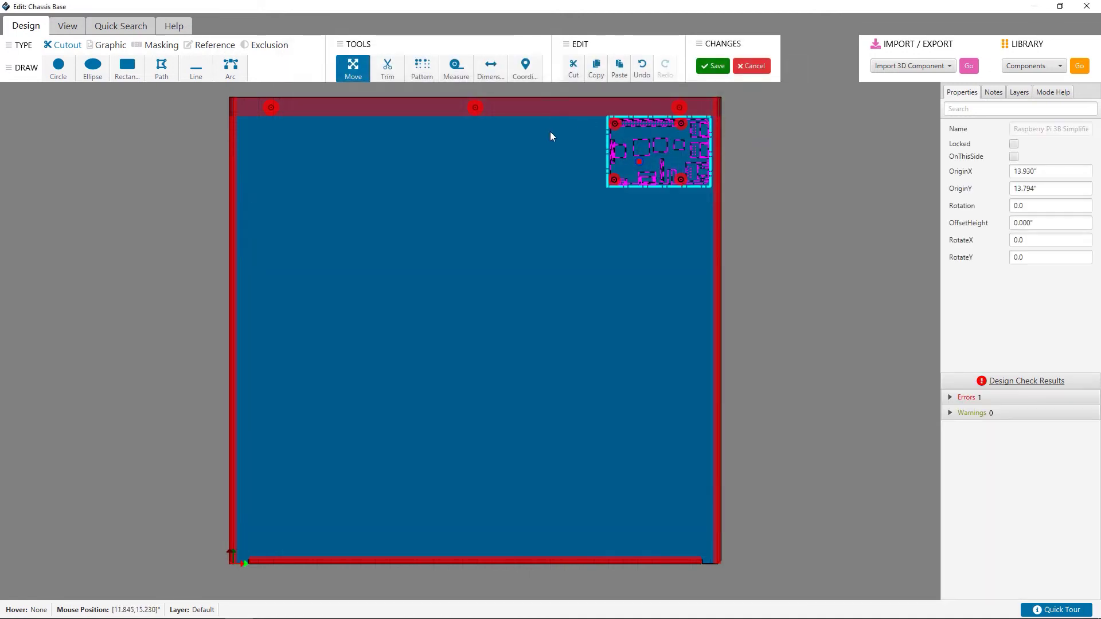
{"action": "left_click", "coordinate": [713, 66]}
{"action": "right_click_drag", "start_coordinate": [961, 205], "coordinate": [911, 225]}
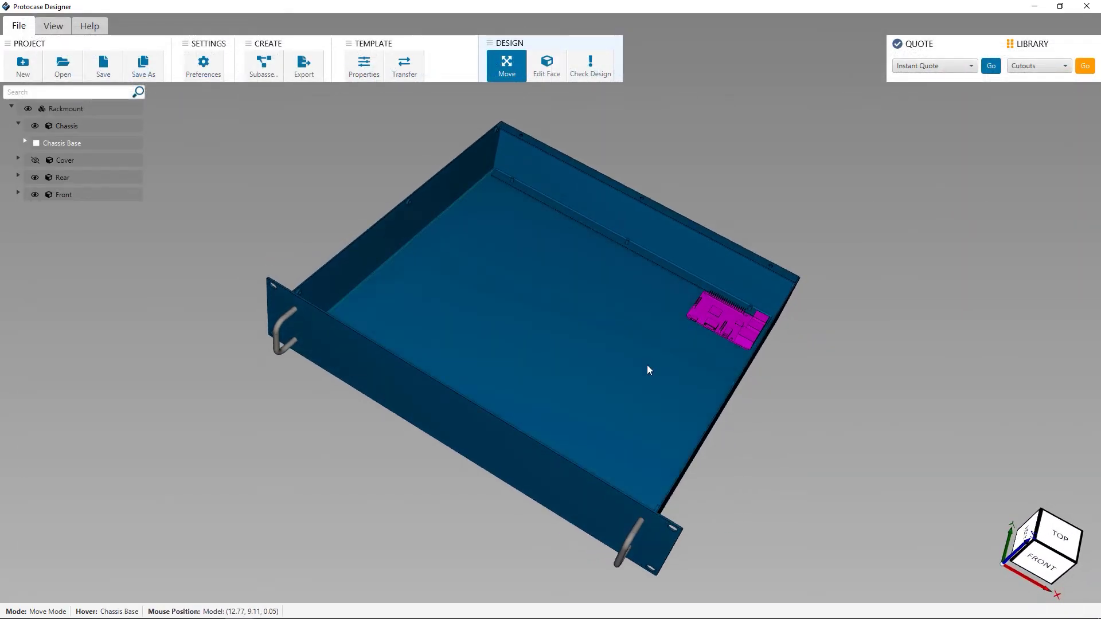
Select the Raspberry Pi board, orbit toward a front view, and reopen the Chassis Base
{"action": "left_click", "coordinate": [727, 325]}
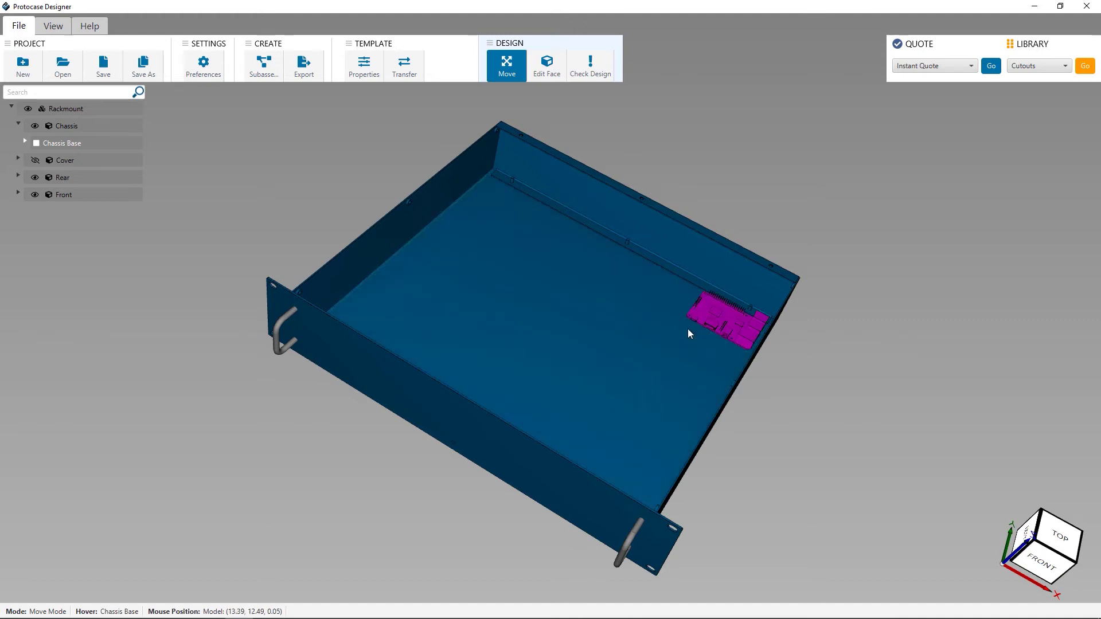
{"action": "mouse_move", "coordinate": [687, 329]}
{"action": "middle_mouse_down"}
{"action": "mouse_move", "coordinate": [490, 292]}
{"action": "mouse_move", "coordinate": [678, 274]}
{"action": "mouse_move", "coordinate": [719, 310]}
{"action": "mouse_move", "coordinate": [789, 307]}
{"action": "mouse_move", "coordinate": [730, 299]}
{"action": "middle_mouse_up"}
{"action": "double_click", "coordinate": [730, 299]}
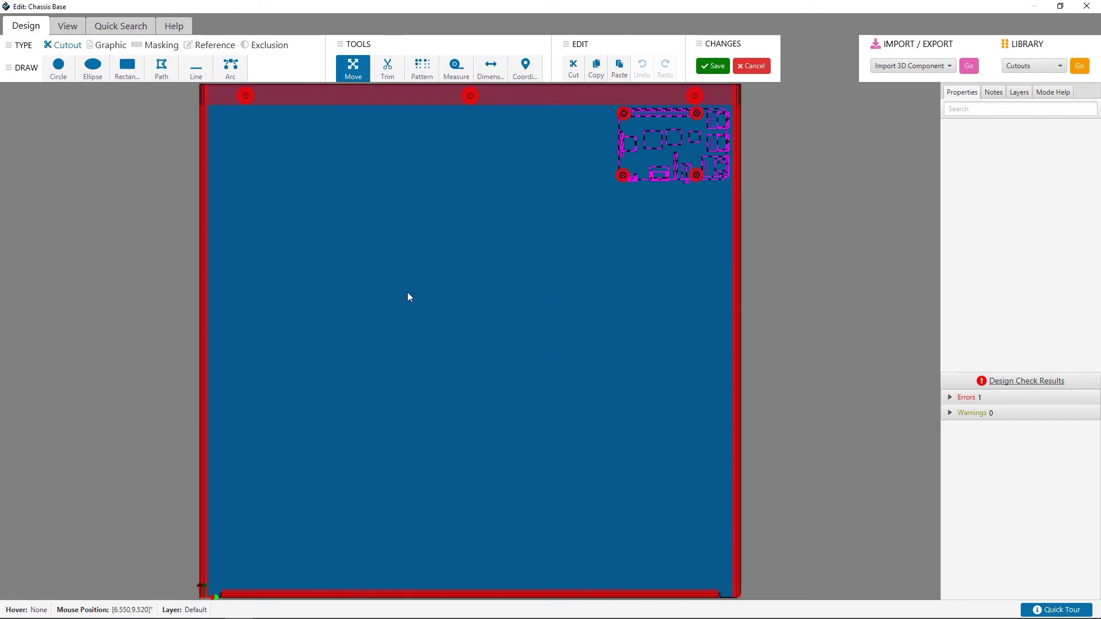
Draw a masking rectangle across the middle of the Chassis Base
{"action": "left_click", "coordinate": [161, 44]}
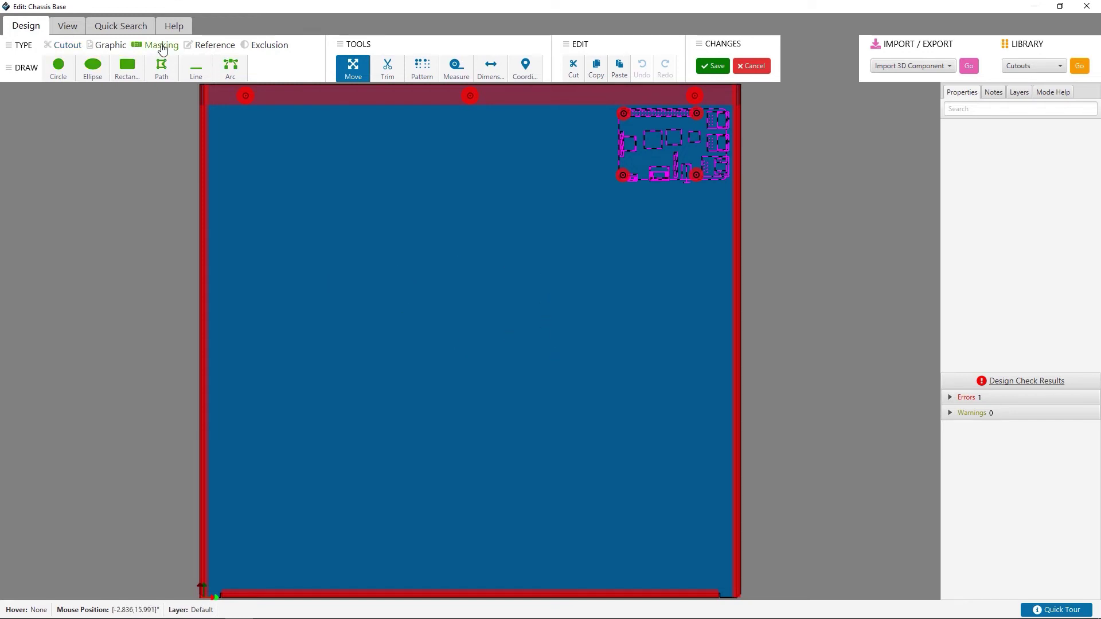
{"action": "left_click", "coordinate": [127, 69]}
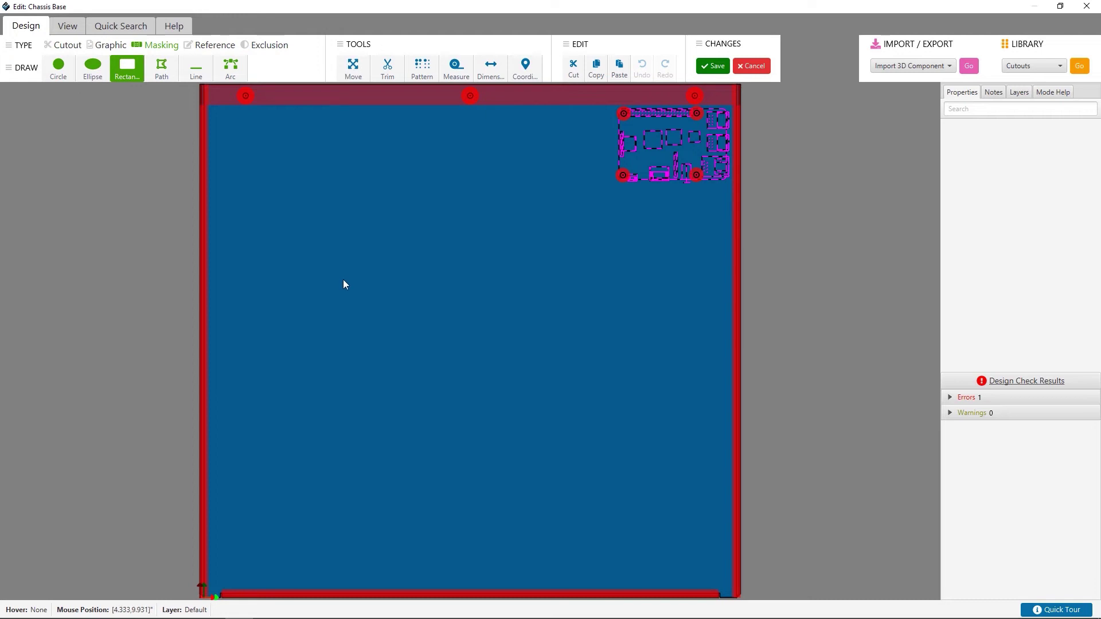
{"action": "mouse_move", "coordinate": [332, 262]}
{"action": "left_mouse_down"}
{"action": "mouse_move", "coordinate": [583, 370]}
{"action": "mouse_move", "coordinate": [602, 389]}
{"action": "left_mouse_up"}
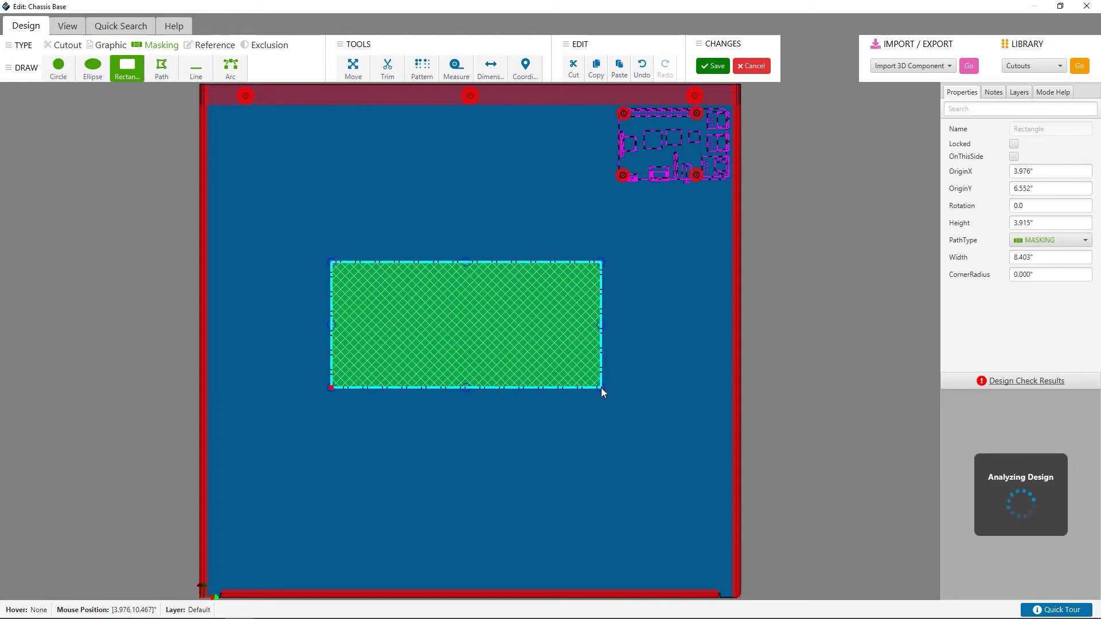
{"action": "left_click", "coordinate": [849, 354]}
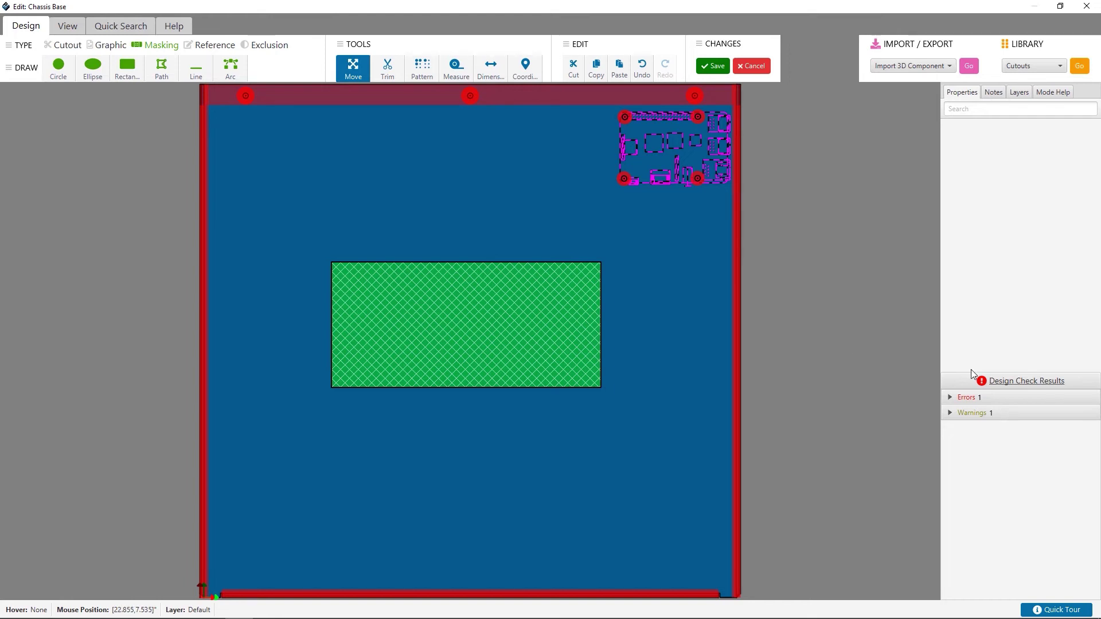
Expand the design check errors and warnings and read the PEM and Metal Incompatible error
{"action": "left_click", "coordinate": [999, 401]}
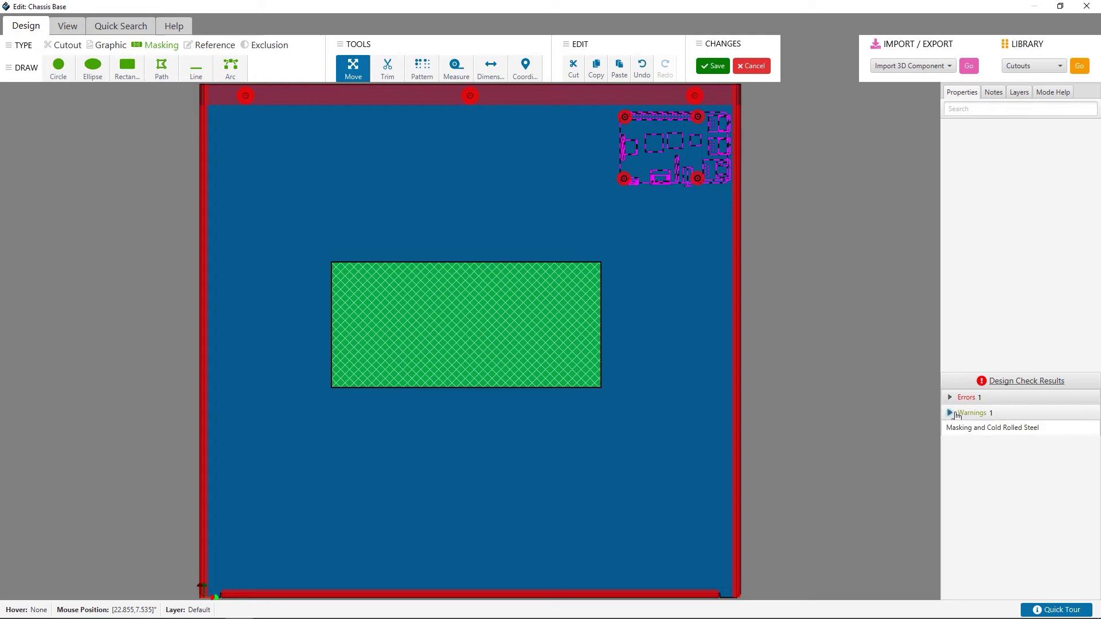
{"action": "left_click", "coordinate": [965, 590]}
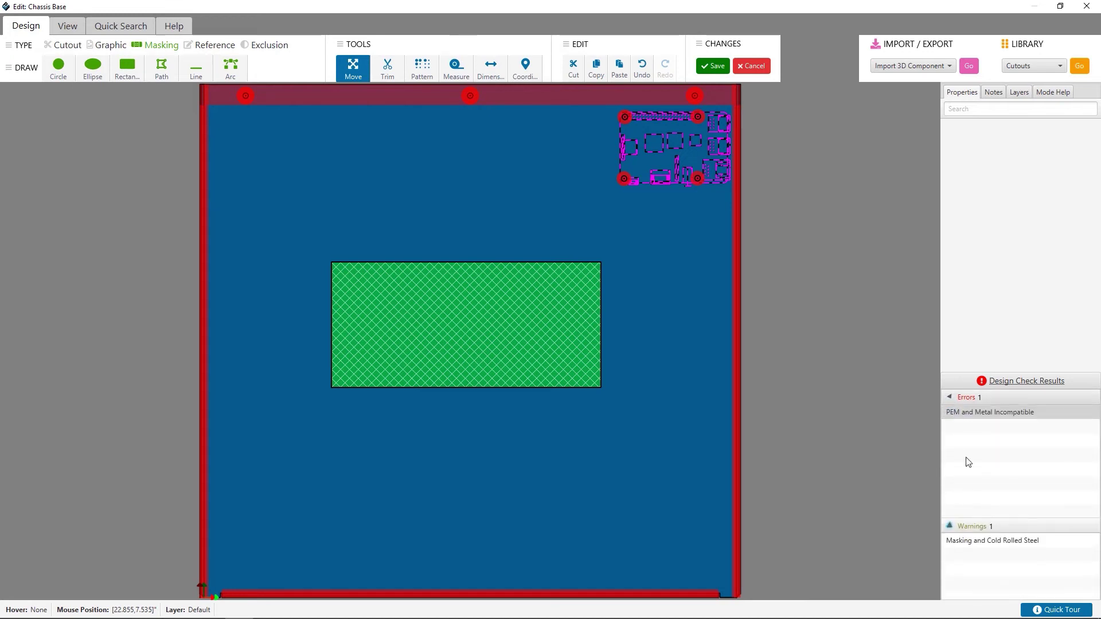
{"action": "left_click", "coordinate": [968, 397]}
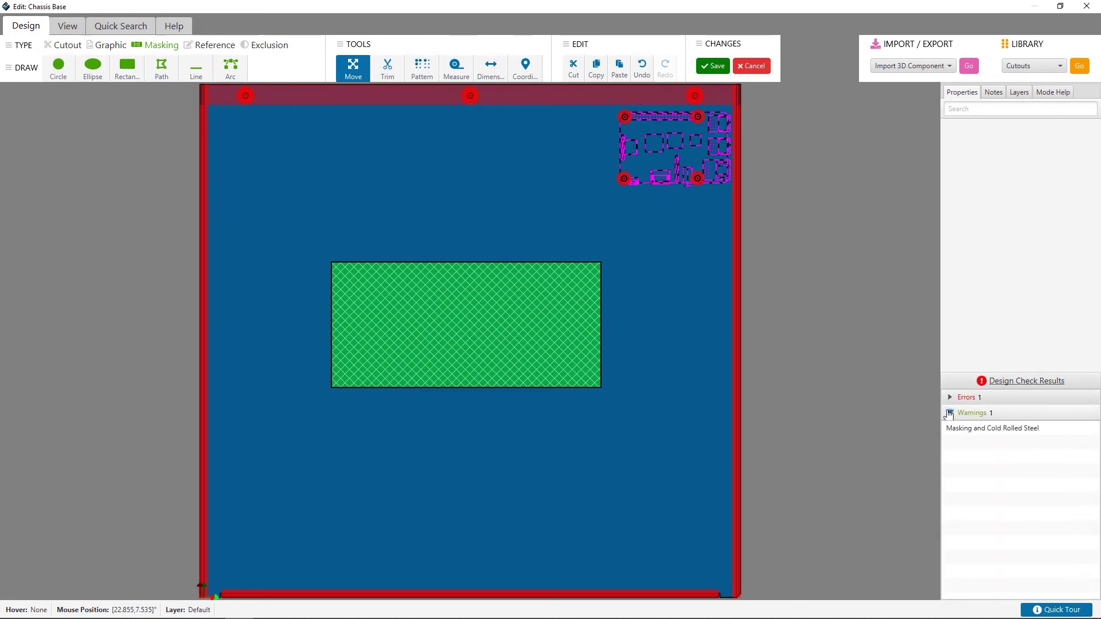
{"action": "left_click", "coordinate": [949, 414]}
{"action": "left_click", "coordinate": [951, 401]}
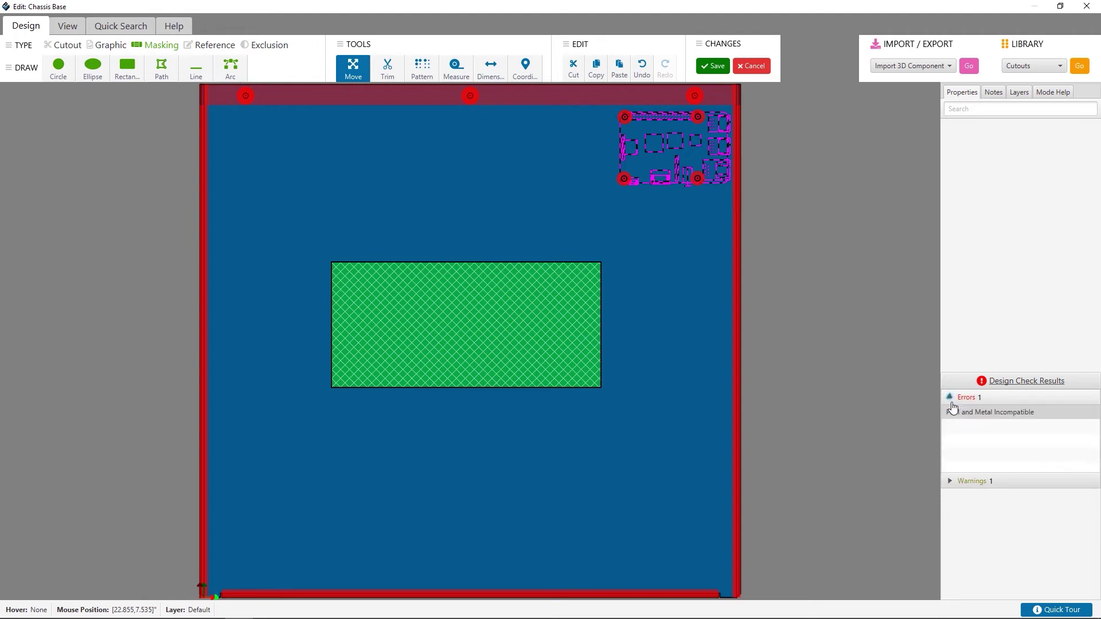
{"action": "left_click", "coordinate": [1001, 413]}
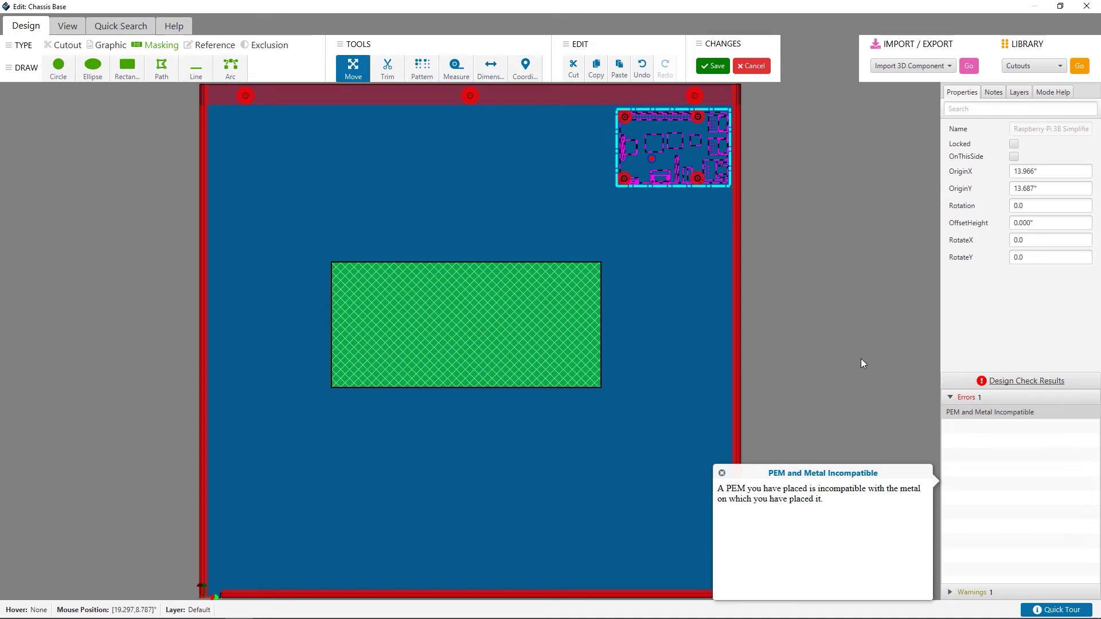
{"action": "left_click", "coordinate": [972, 400]}
Read the Masking and Cold Rolled Steel warning explanation alongside the PEM error
{"action": "left_click", "coordinate": [968, 413]}
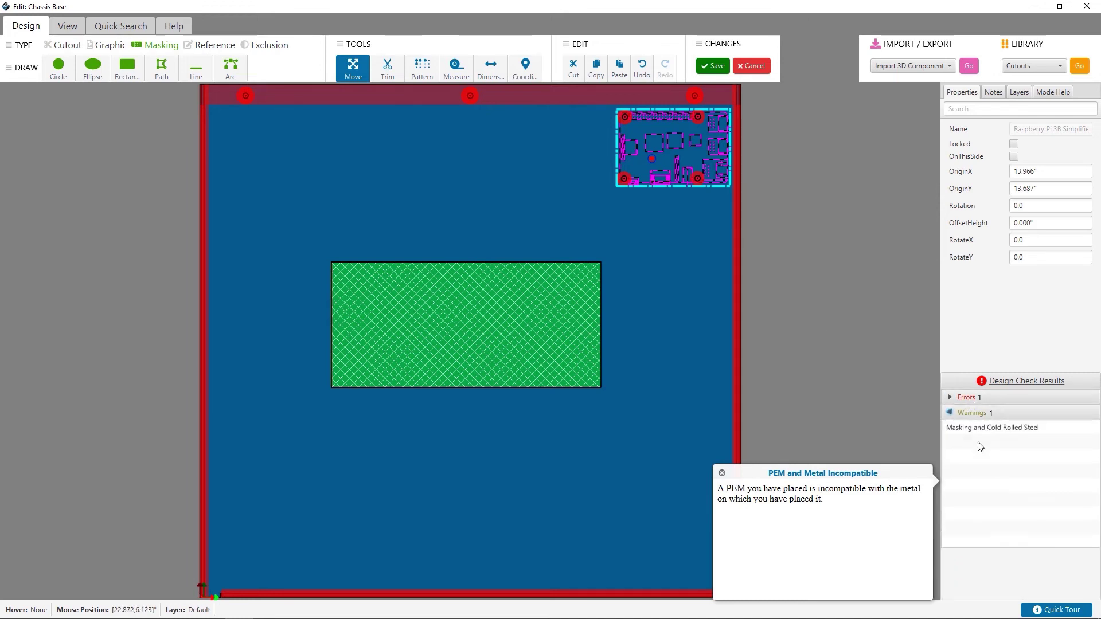
{"action": "left_click", "coordinate": [973, 437]}
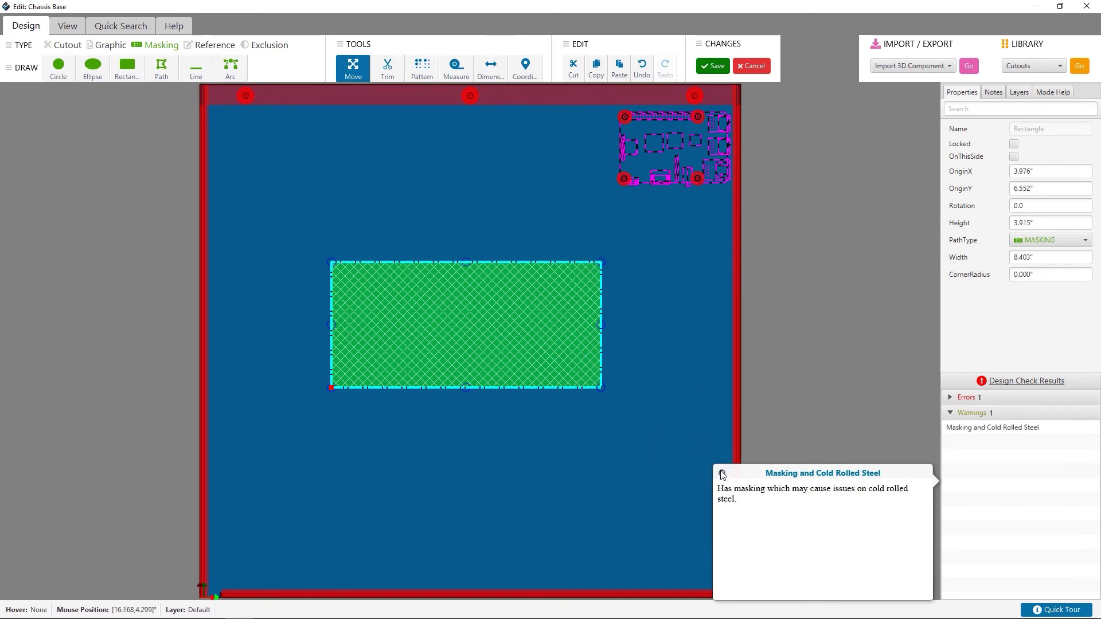
{"action": "left_click", "coordinate": [722, 474]}
{"action": "left_click", "coordinate": [952, 398]}
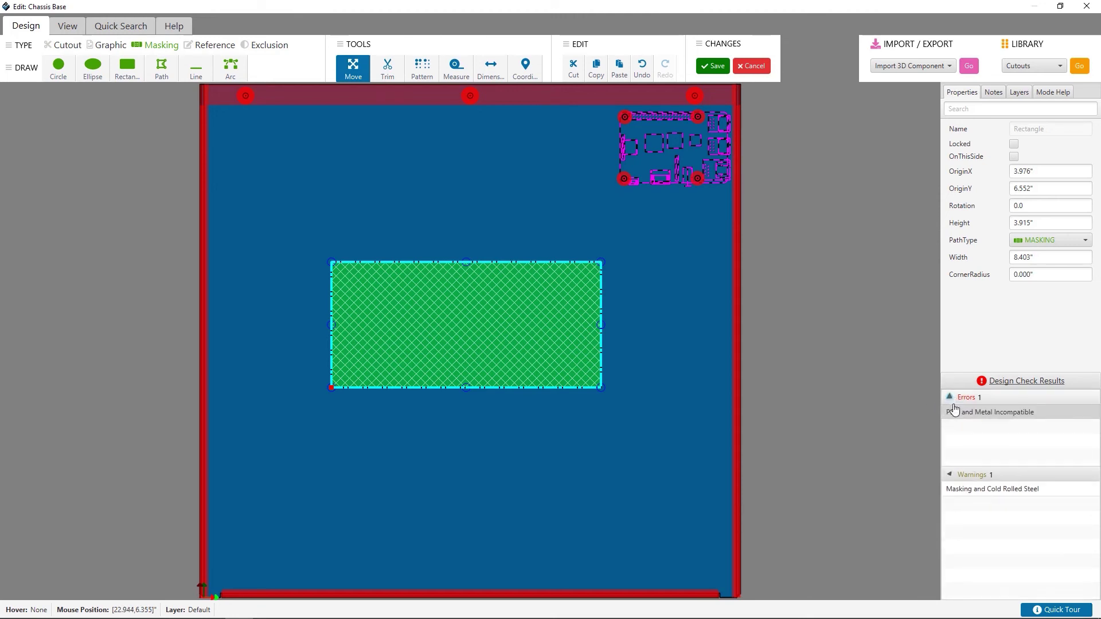
{"action": "left_click", "coordinate": [992, 414]}
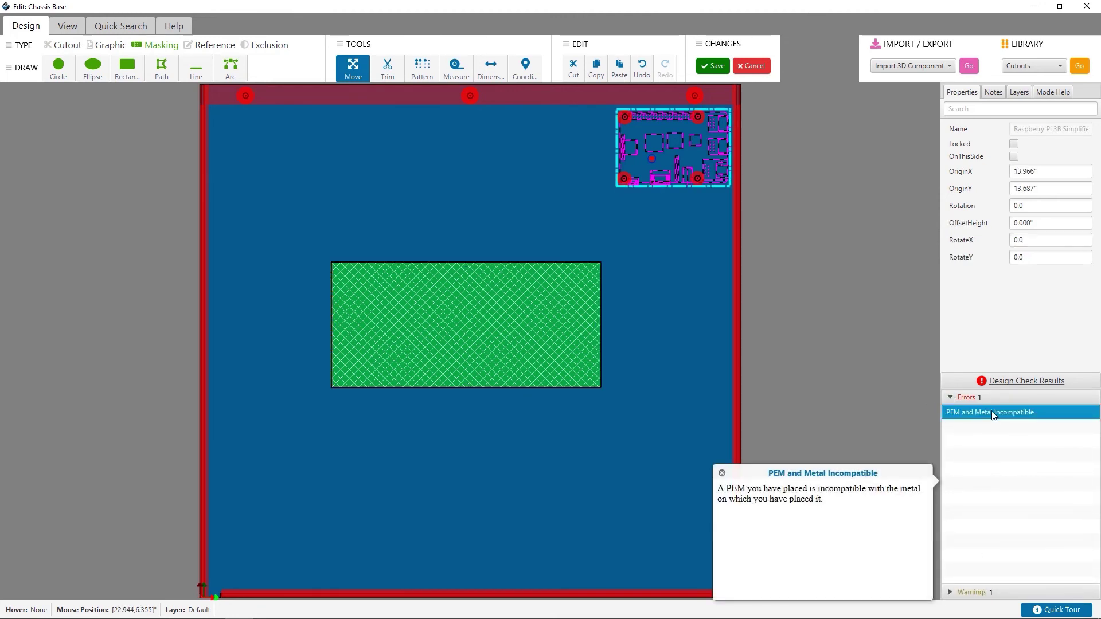
{"action": "left_click", "coordinate": [950, 398]}
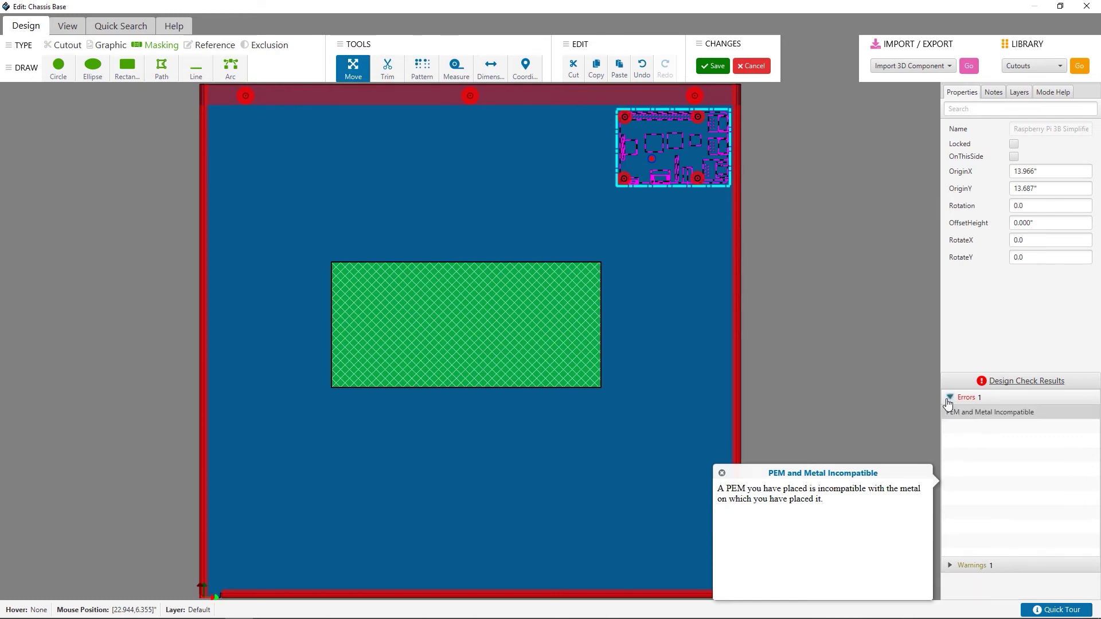
{"action": "left_click", "coordinate": [1049, 428]}
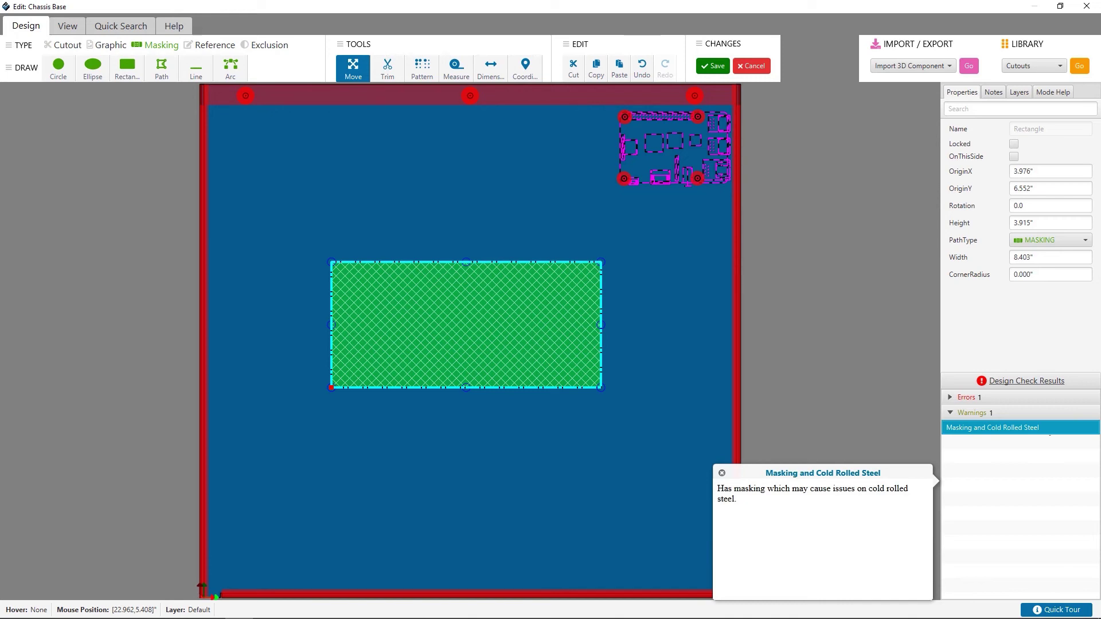
{"action": "left_click", "coordinate": [127, 67]}
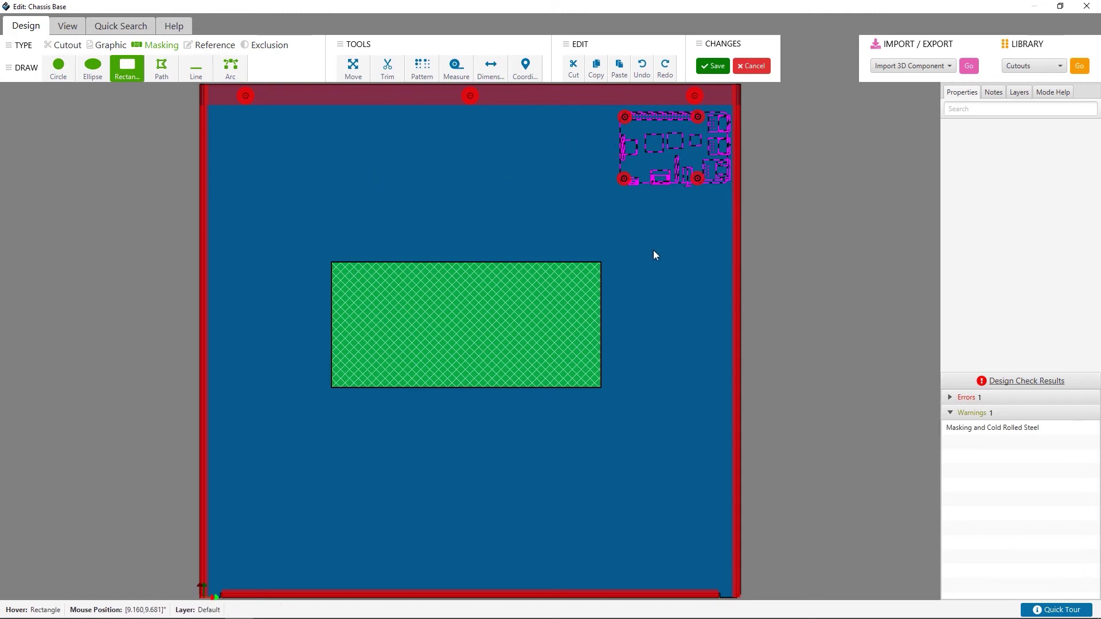
Save the base and run Check Design on the whole enclosure
{"action": "left_click", "coordinate": [717, 73]}
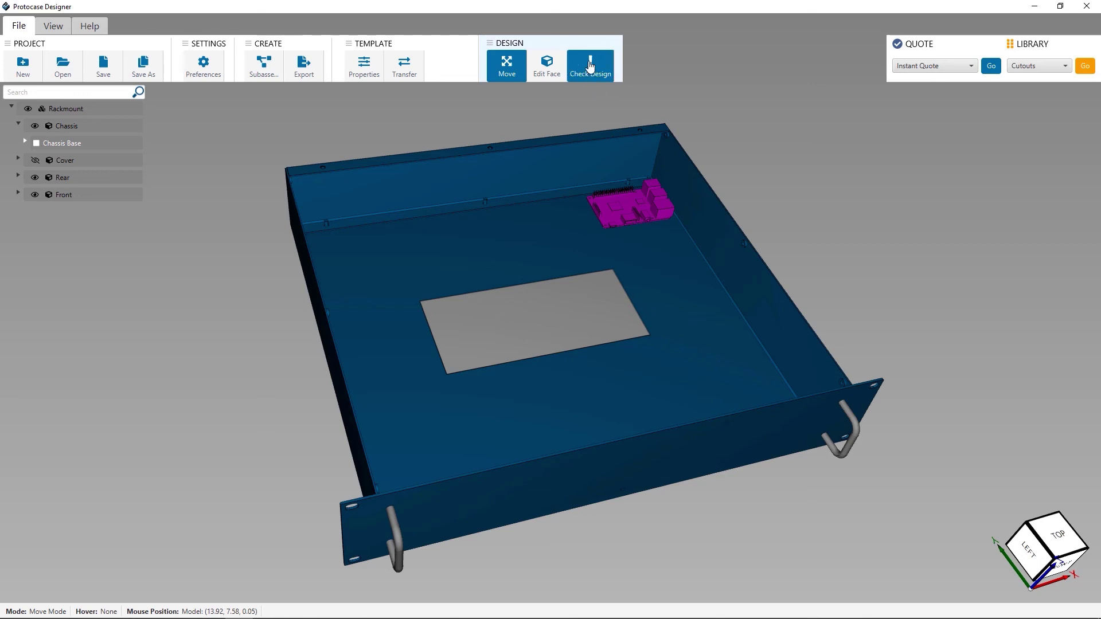
{"action": "left_click", "coordinate": [590, 66]}
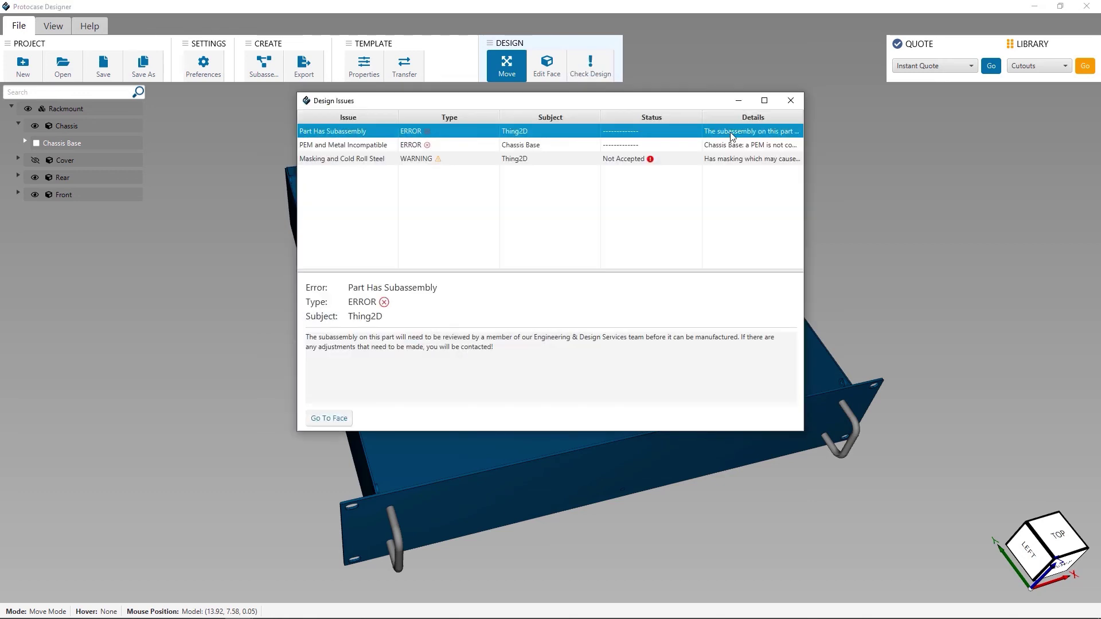
{"action": "left_click", "coordinate": [365, 147]}
Accept the Masking and Cold Rolled Steel warning and go back to its face
{"action": "left_click", "coordinate": [352, 163]}
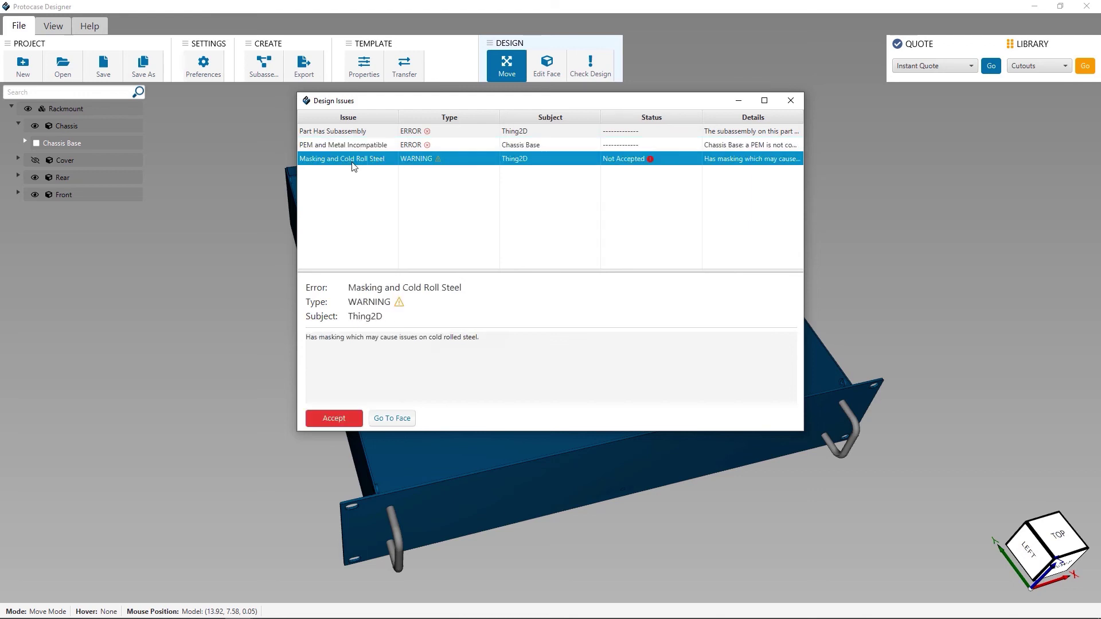
{"action": "left_click", "coordinate": [328, 422]}
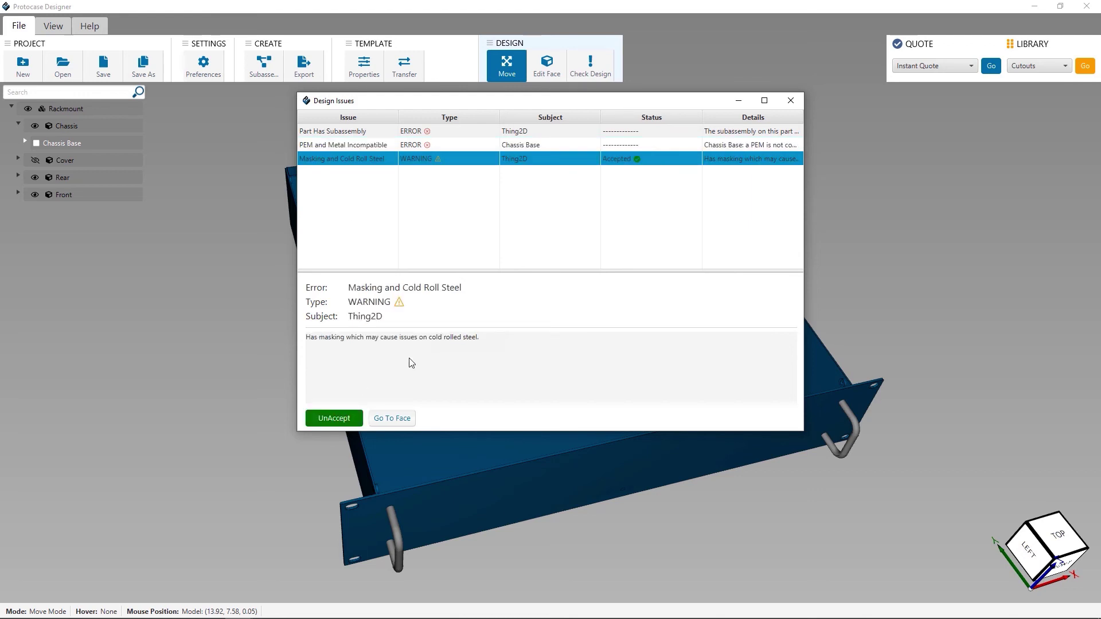
{"action": "left_click", "coordinate": [451, 144]}
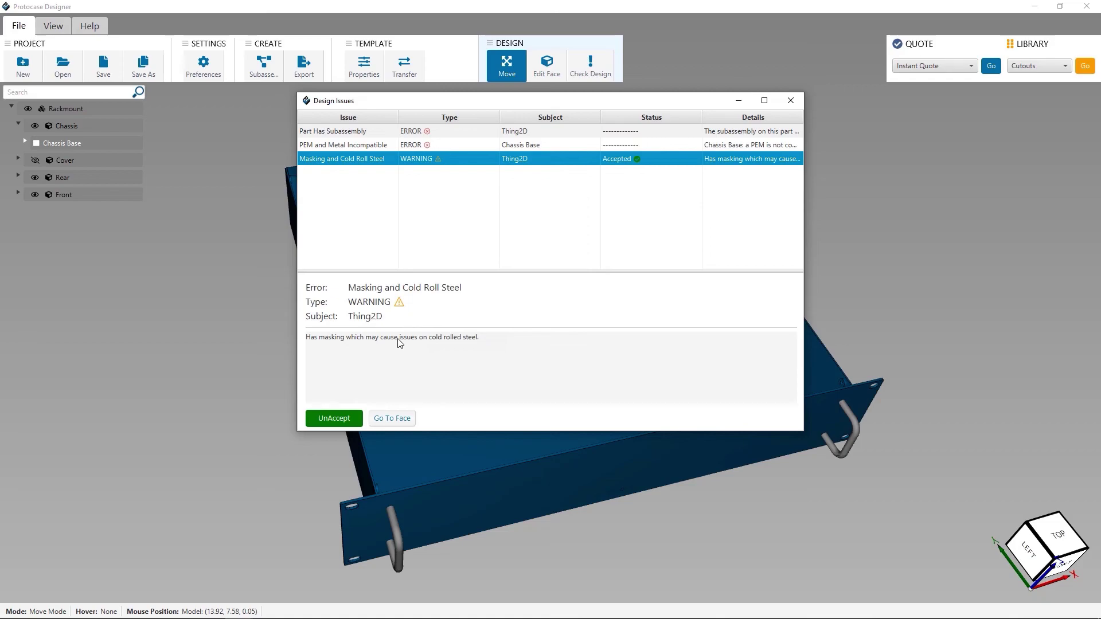
{"action": "left_click", "coordinate": [392, 419]}
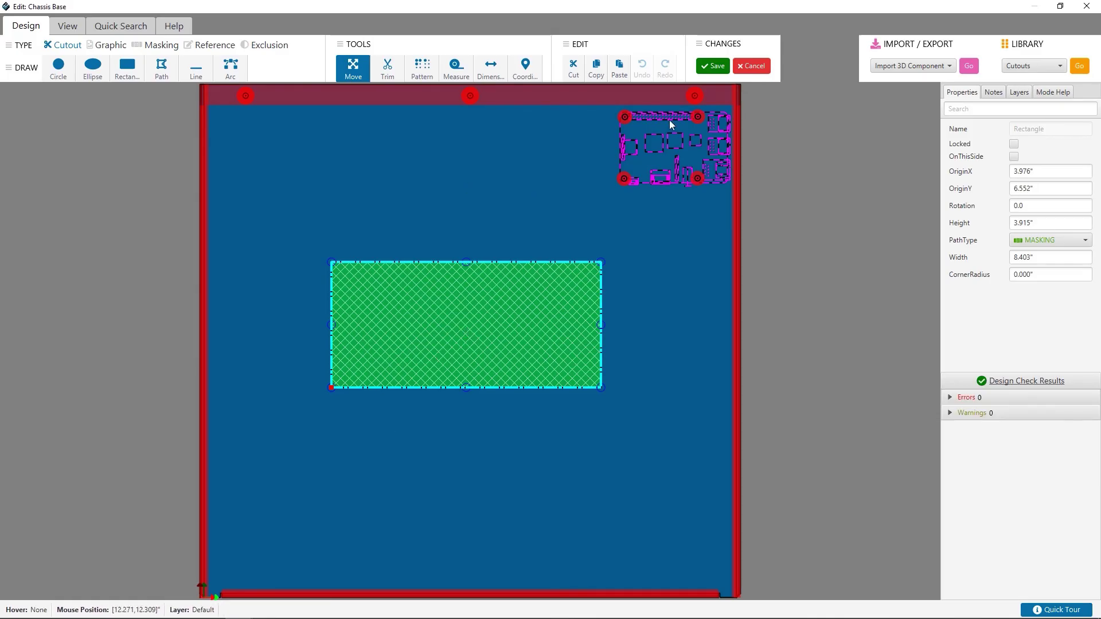
Save the base, request an Instant Quote, and continue past the listed design issues
{"action": "left_click", "coordinate": [725, 68]}
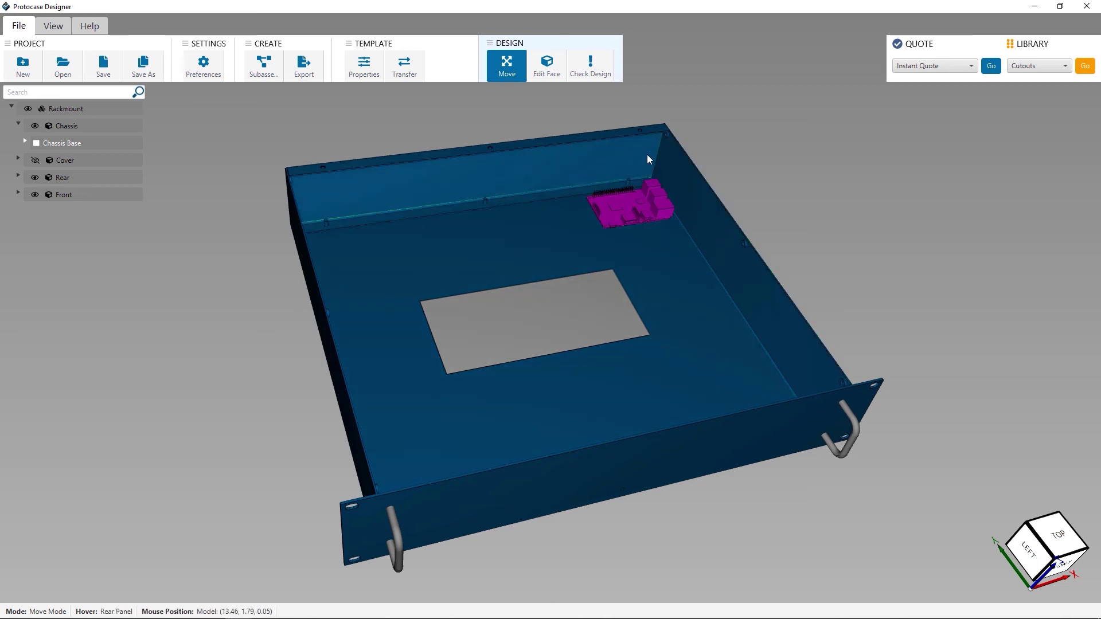
{"action": "left_click", "coordinate": [923, 69]}
{"action": "left_click", "coordinate": [936, 81]}
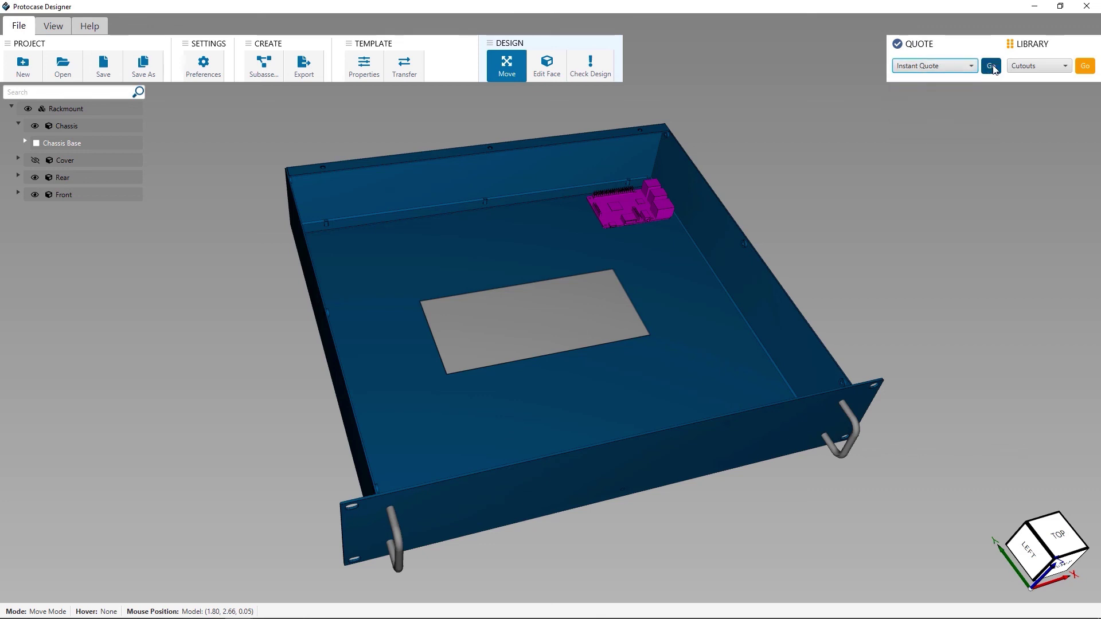
{"action": "left_click", "coordinate": [991, 67]}
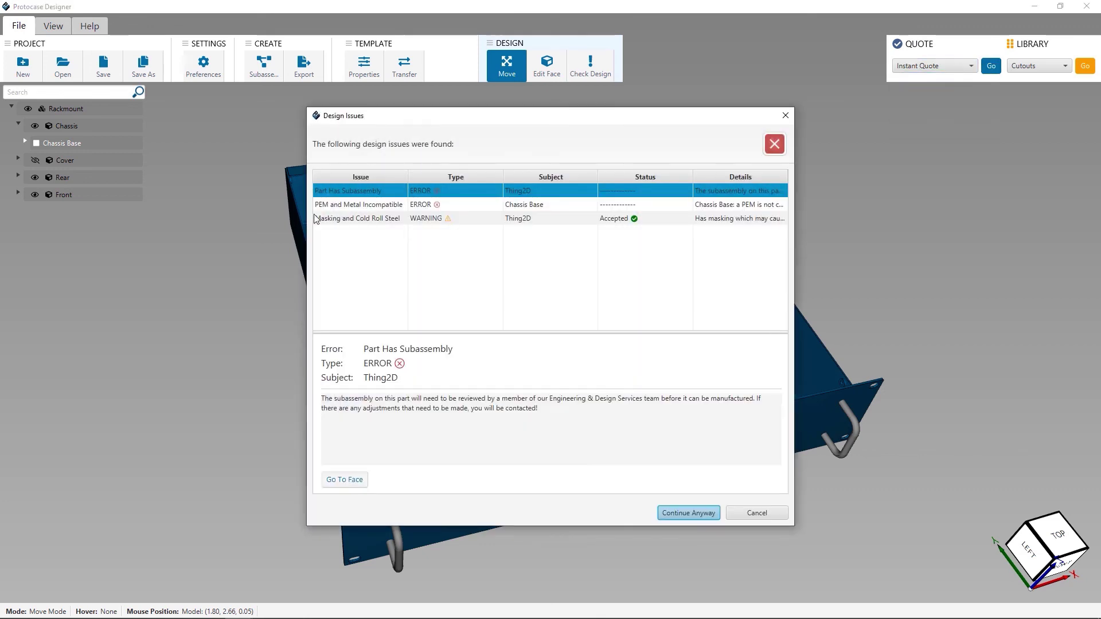
{"action": "mouse_move", "coordinate": [542, 222]}
{"action": "left_mouse_down"}
{"action": "mouse_move", "coordinate": [563, 195]}
{"action": "mouse_move", "coordinate": [560, 222]}
{"action": "left_mouse_up"}
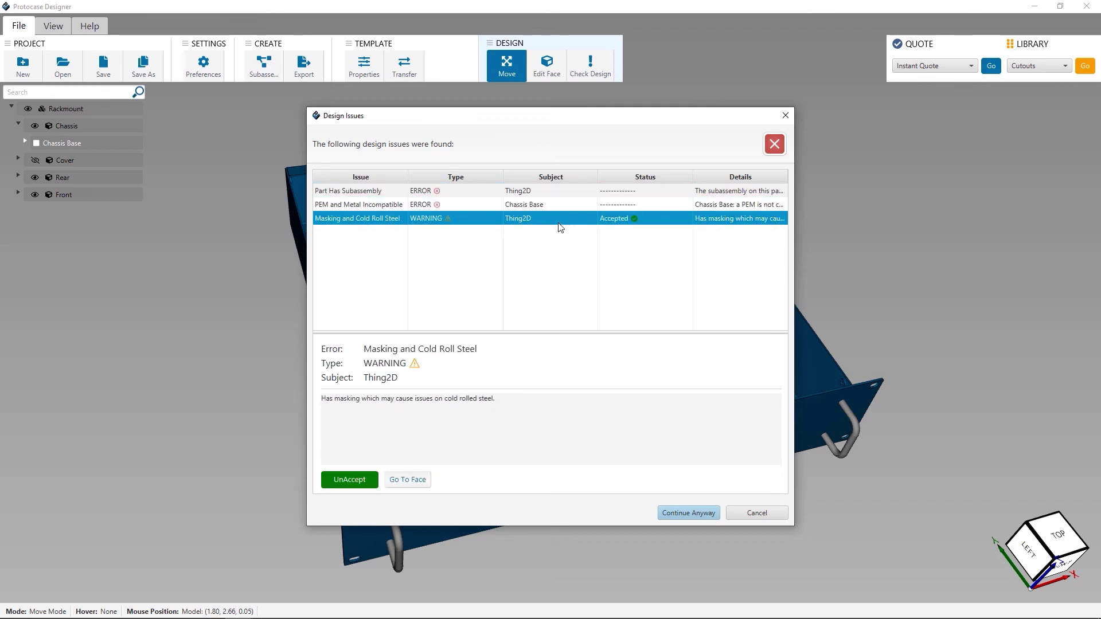
{"action": "left_click", "coordinate": [693, 513]}
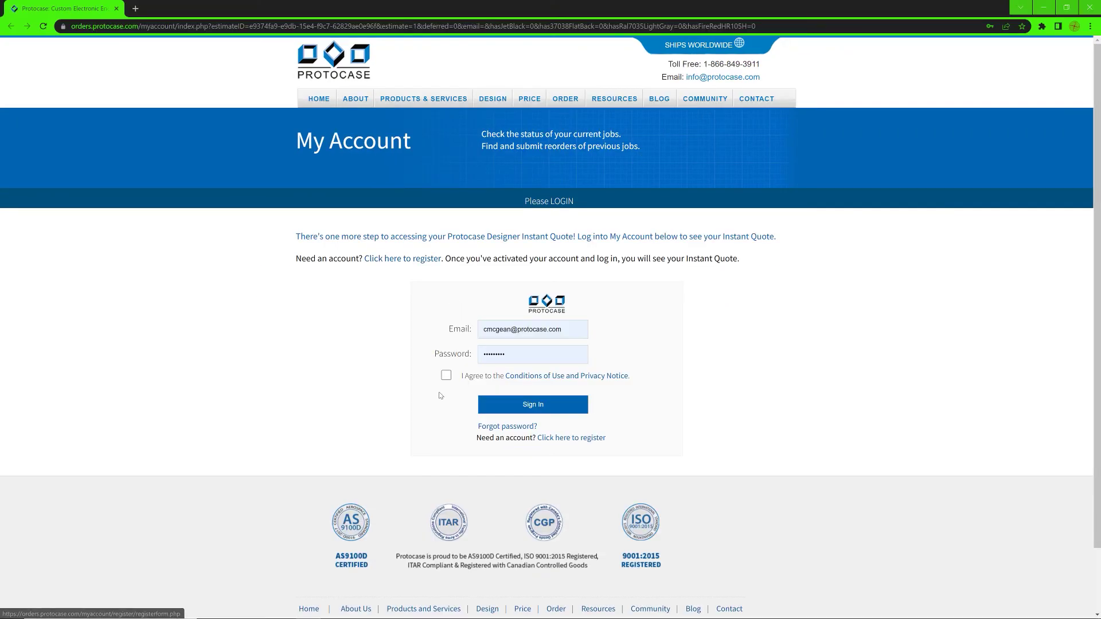
{"action": "left_click", "coordinate": [506, 409]}
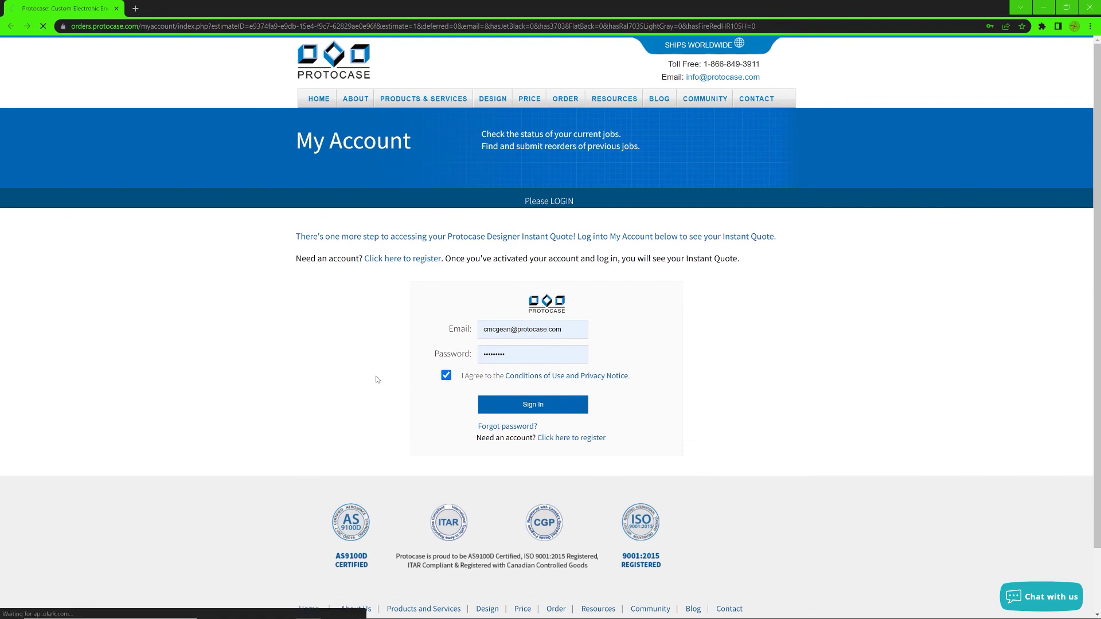
{"action": "scroll", "coordinate": [653, 318], "scroll_direction": "down", "scroll_amount": 4}
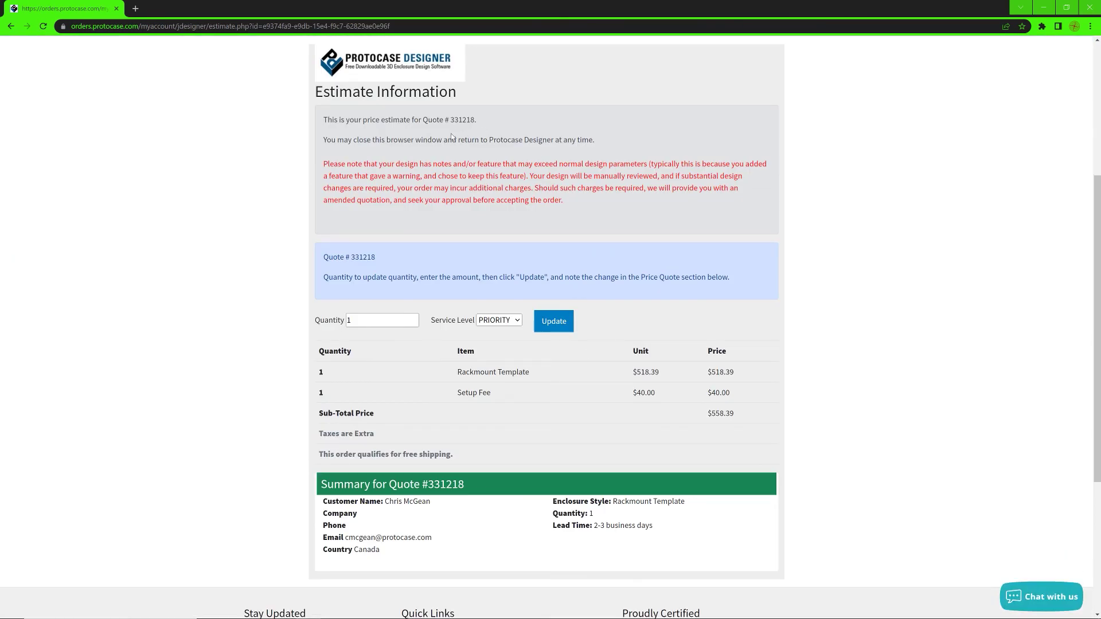
{"action": "scroll", "coordinate": [452, 135], "scroll_direction": "down", "scroll_amount": 1}
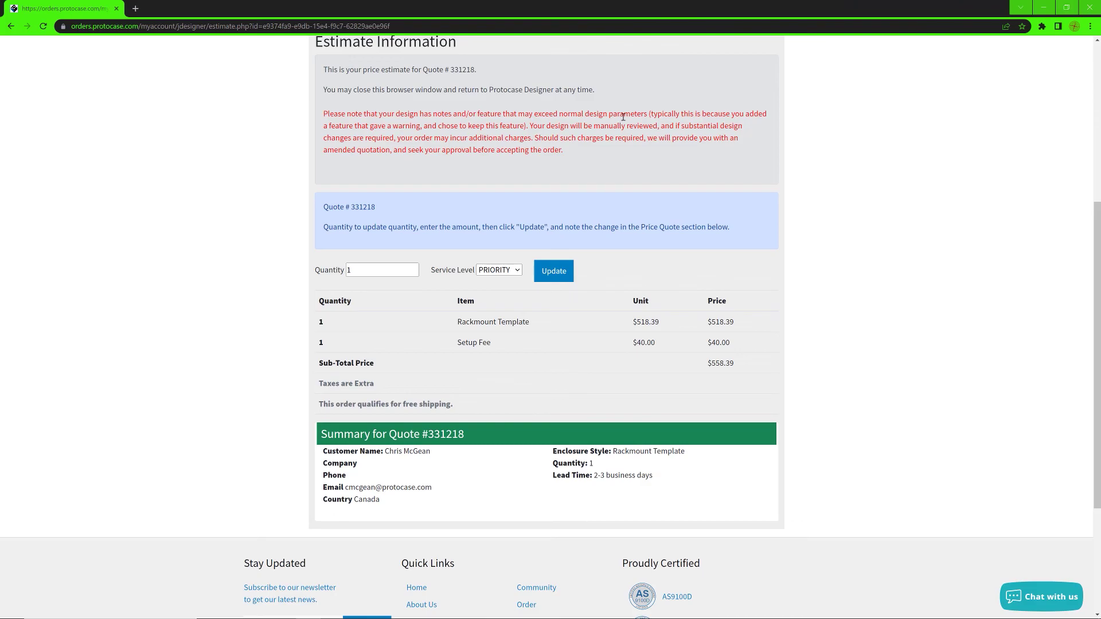